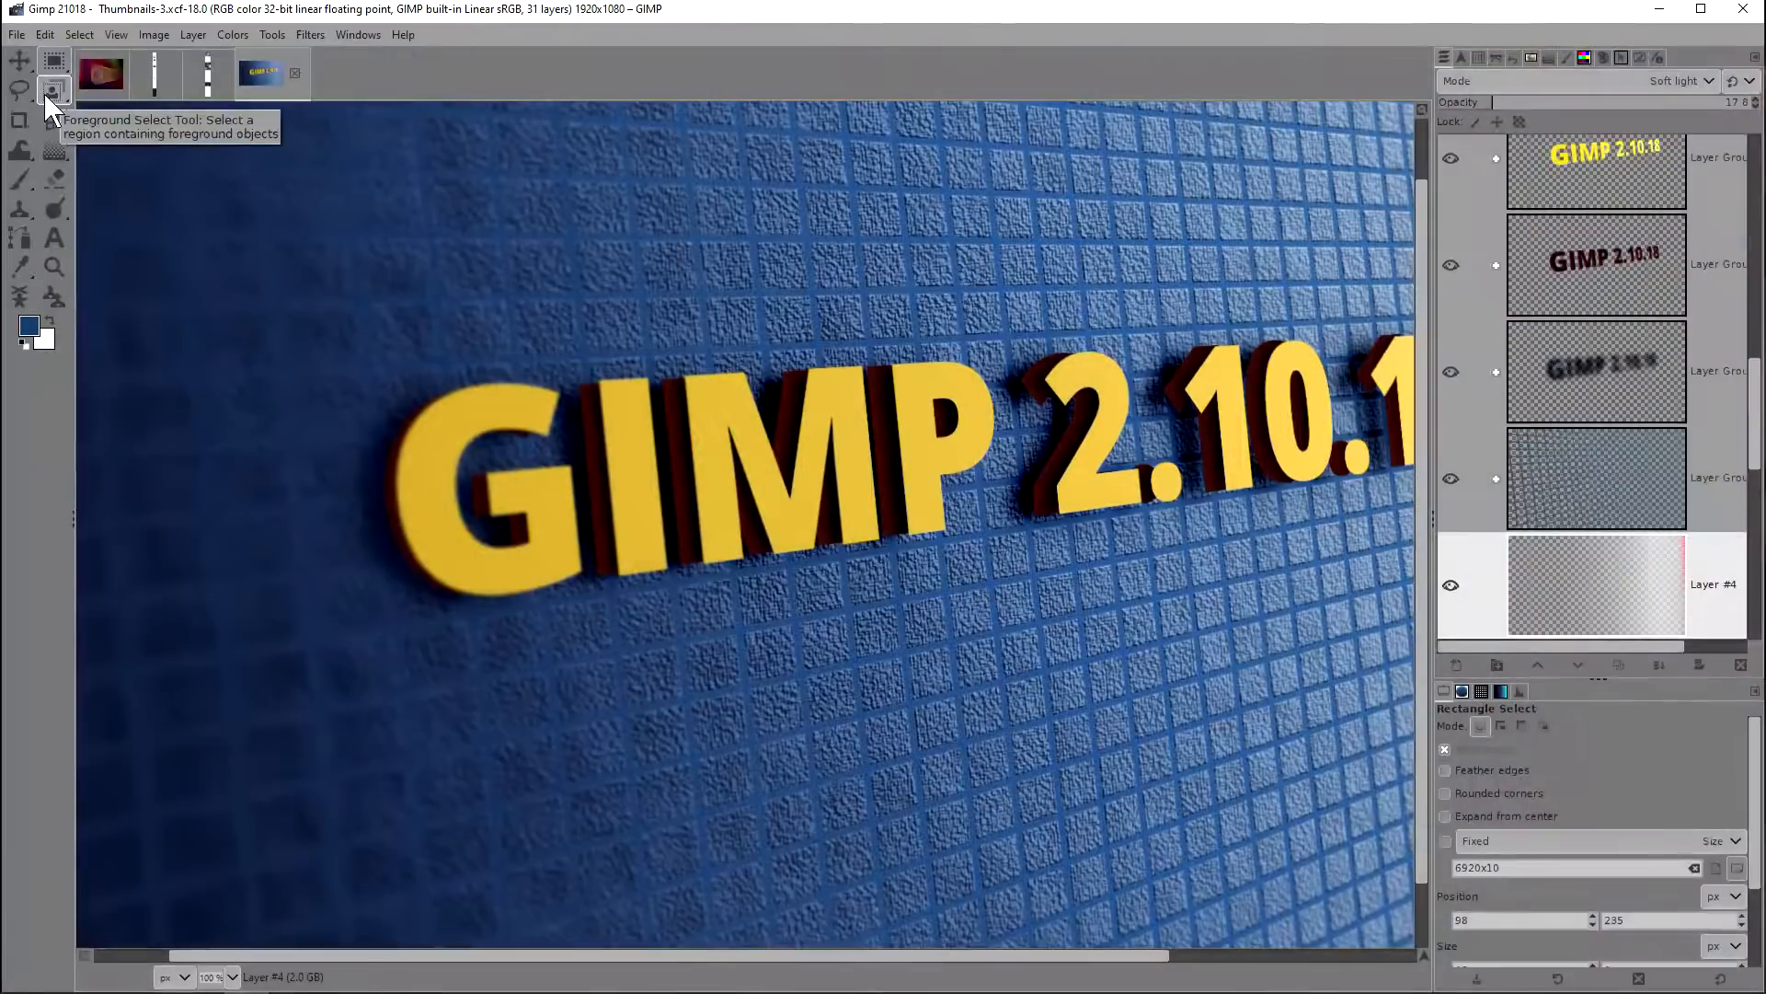
pyautogui.click(16, 35)
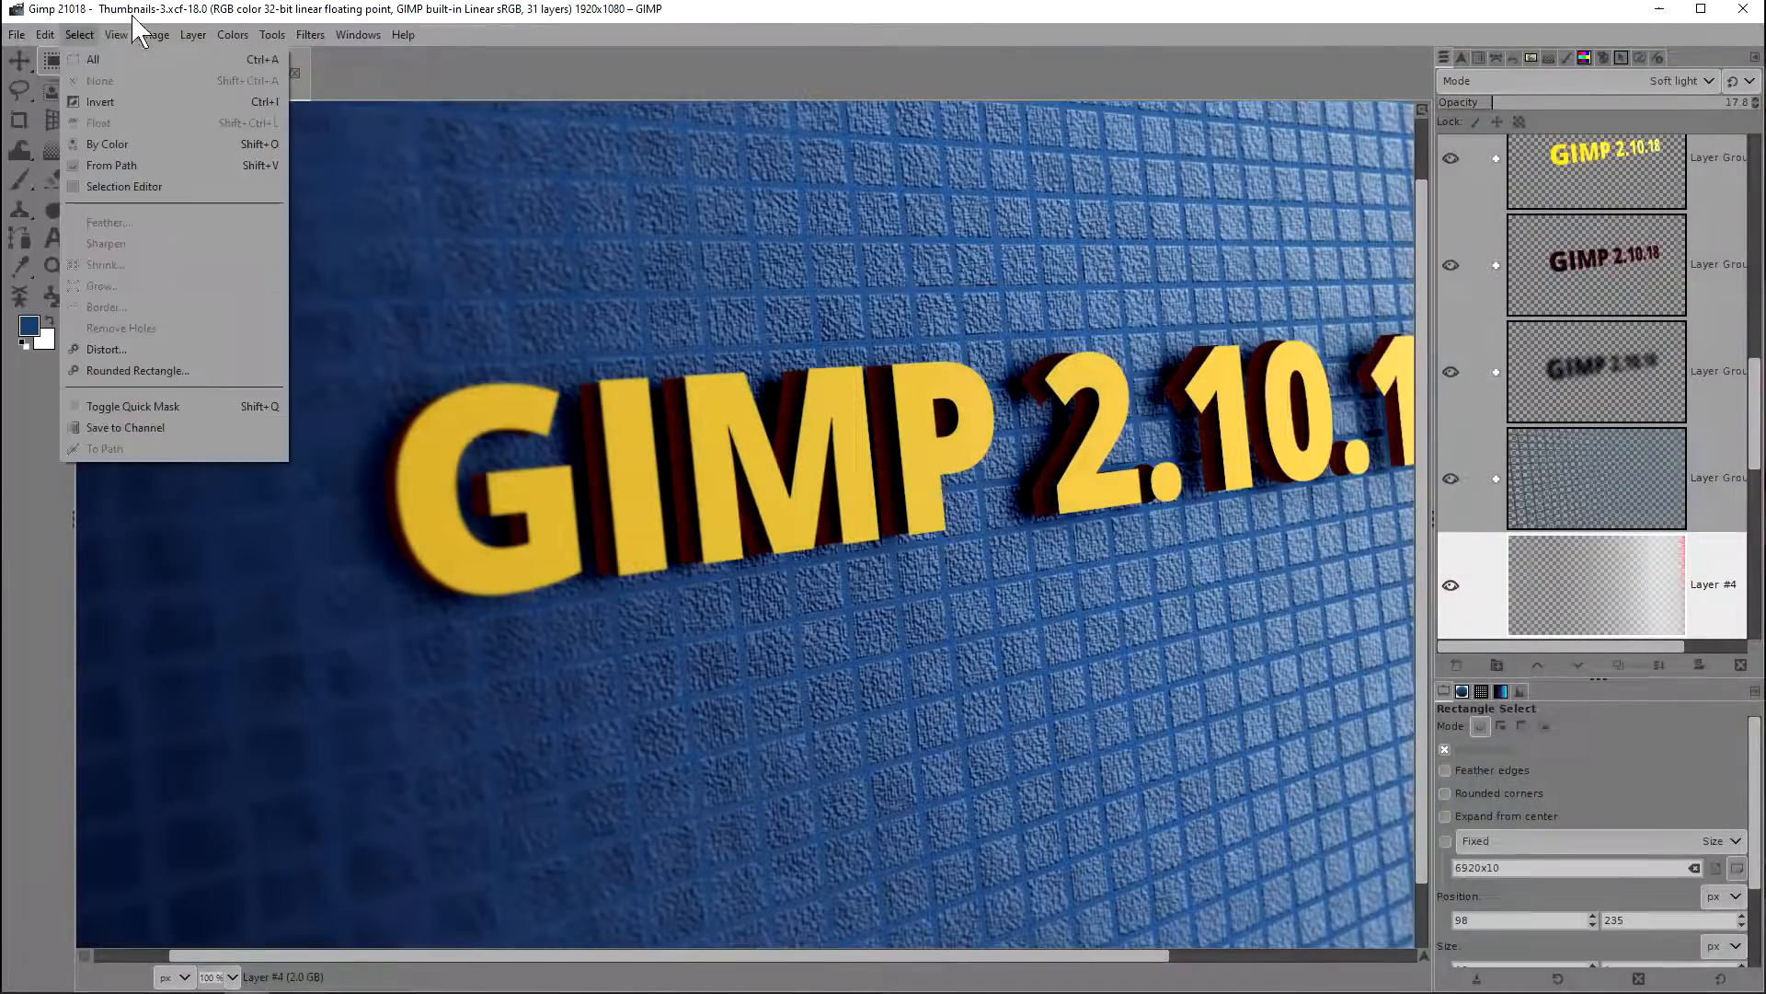
pyautogui.click(79, 35)
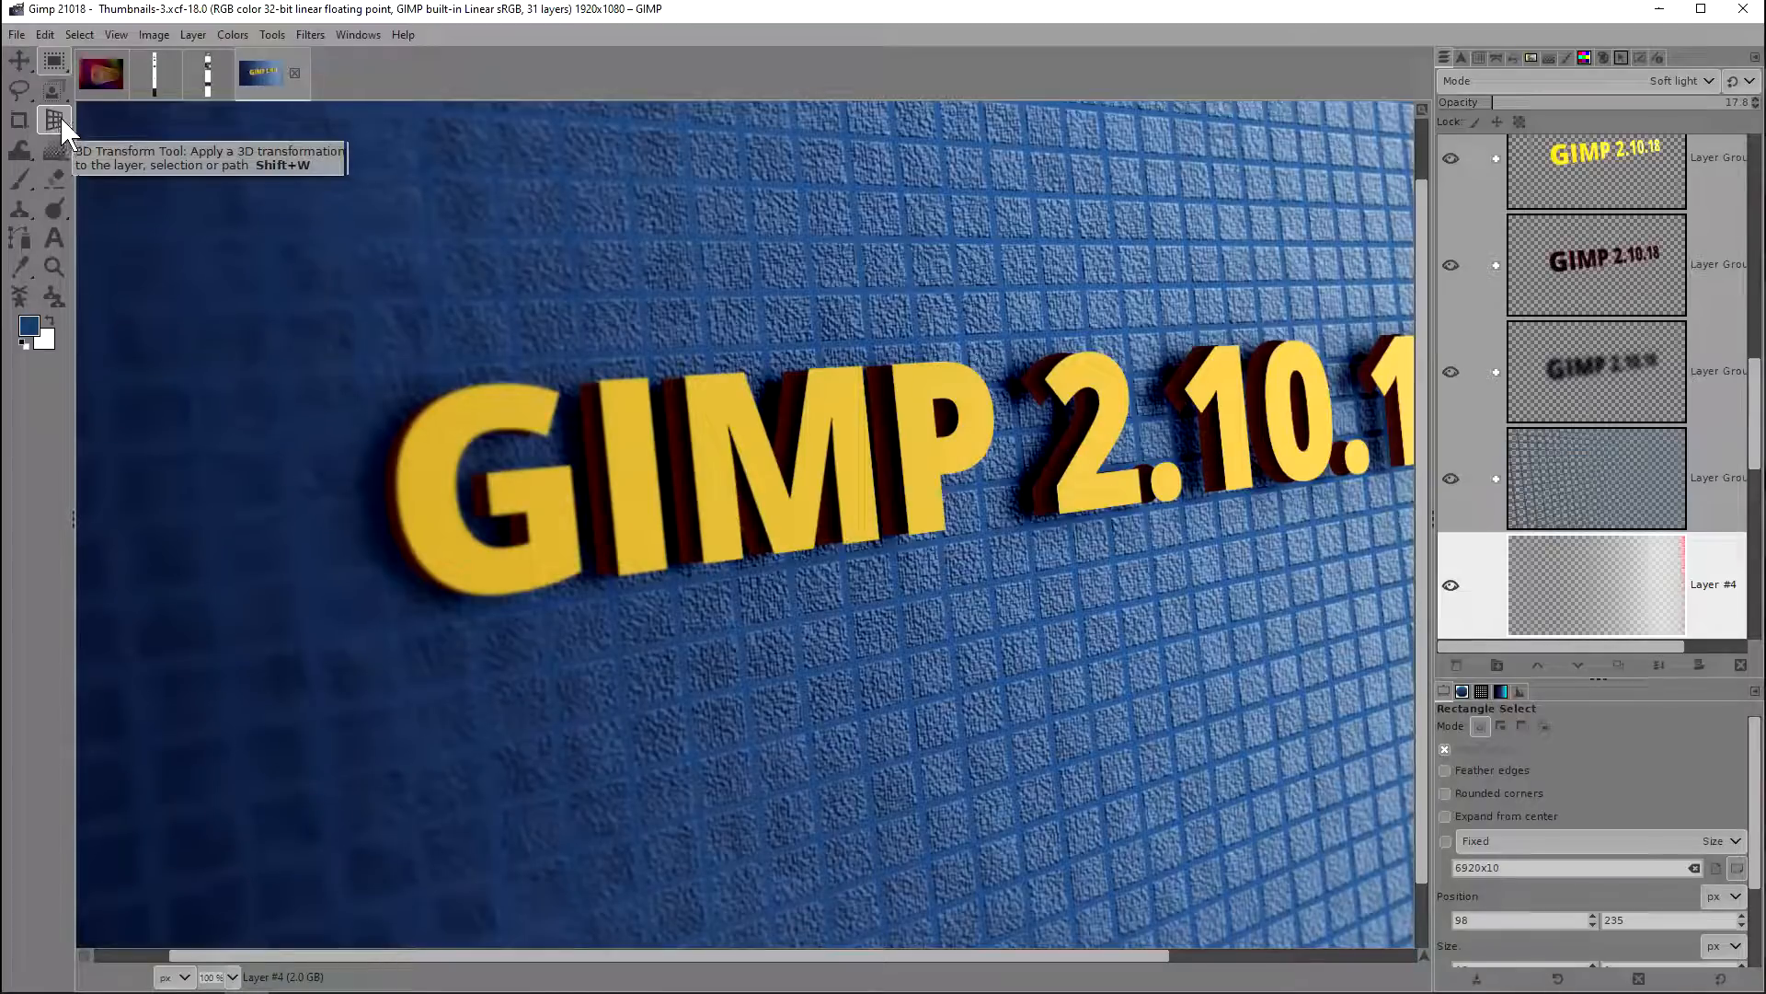
# Step: Examine the grouped tools in the toolbox by cycling through the eraser, transform, fill and selection groups
pyautogui.click(64, 169)
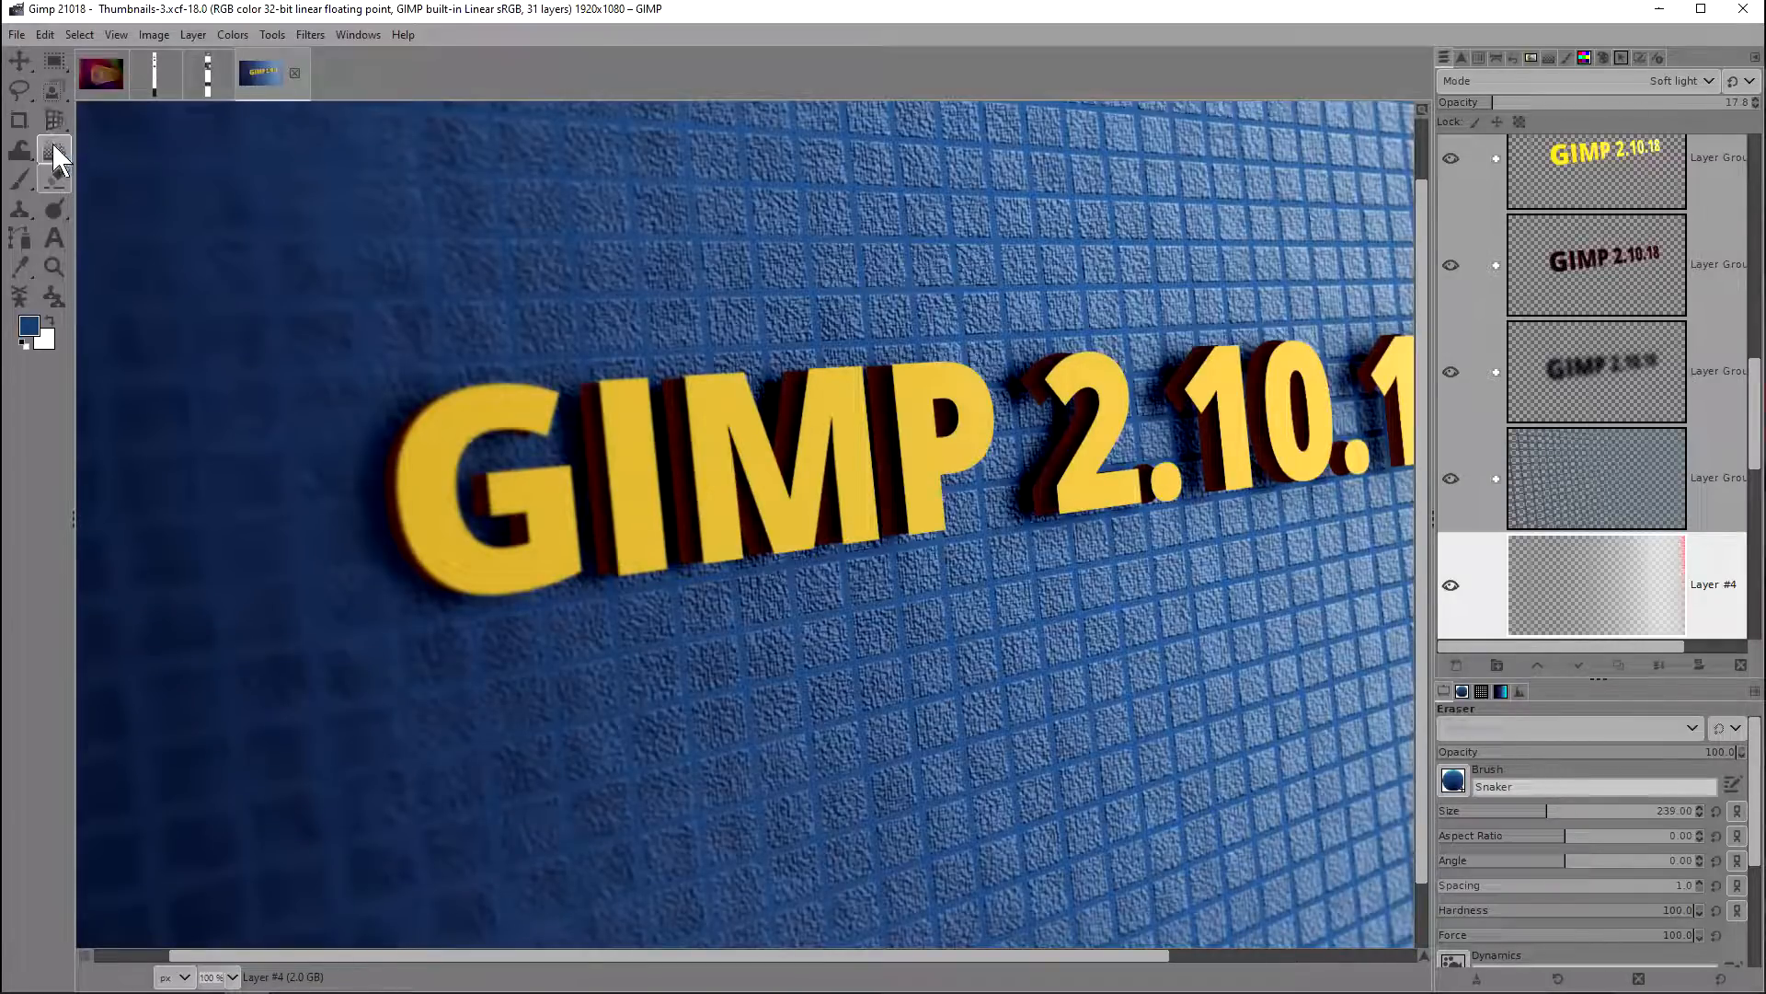
pyautogui.moveTo(52, 144)
pyautogui.moveTo(58, 208)
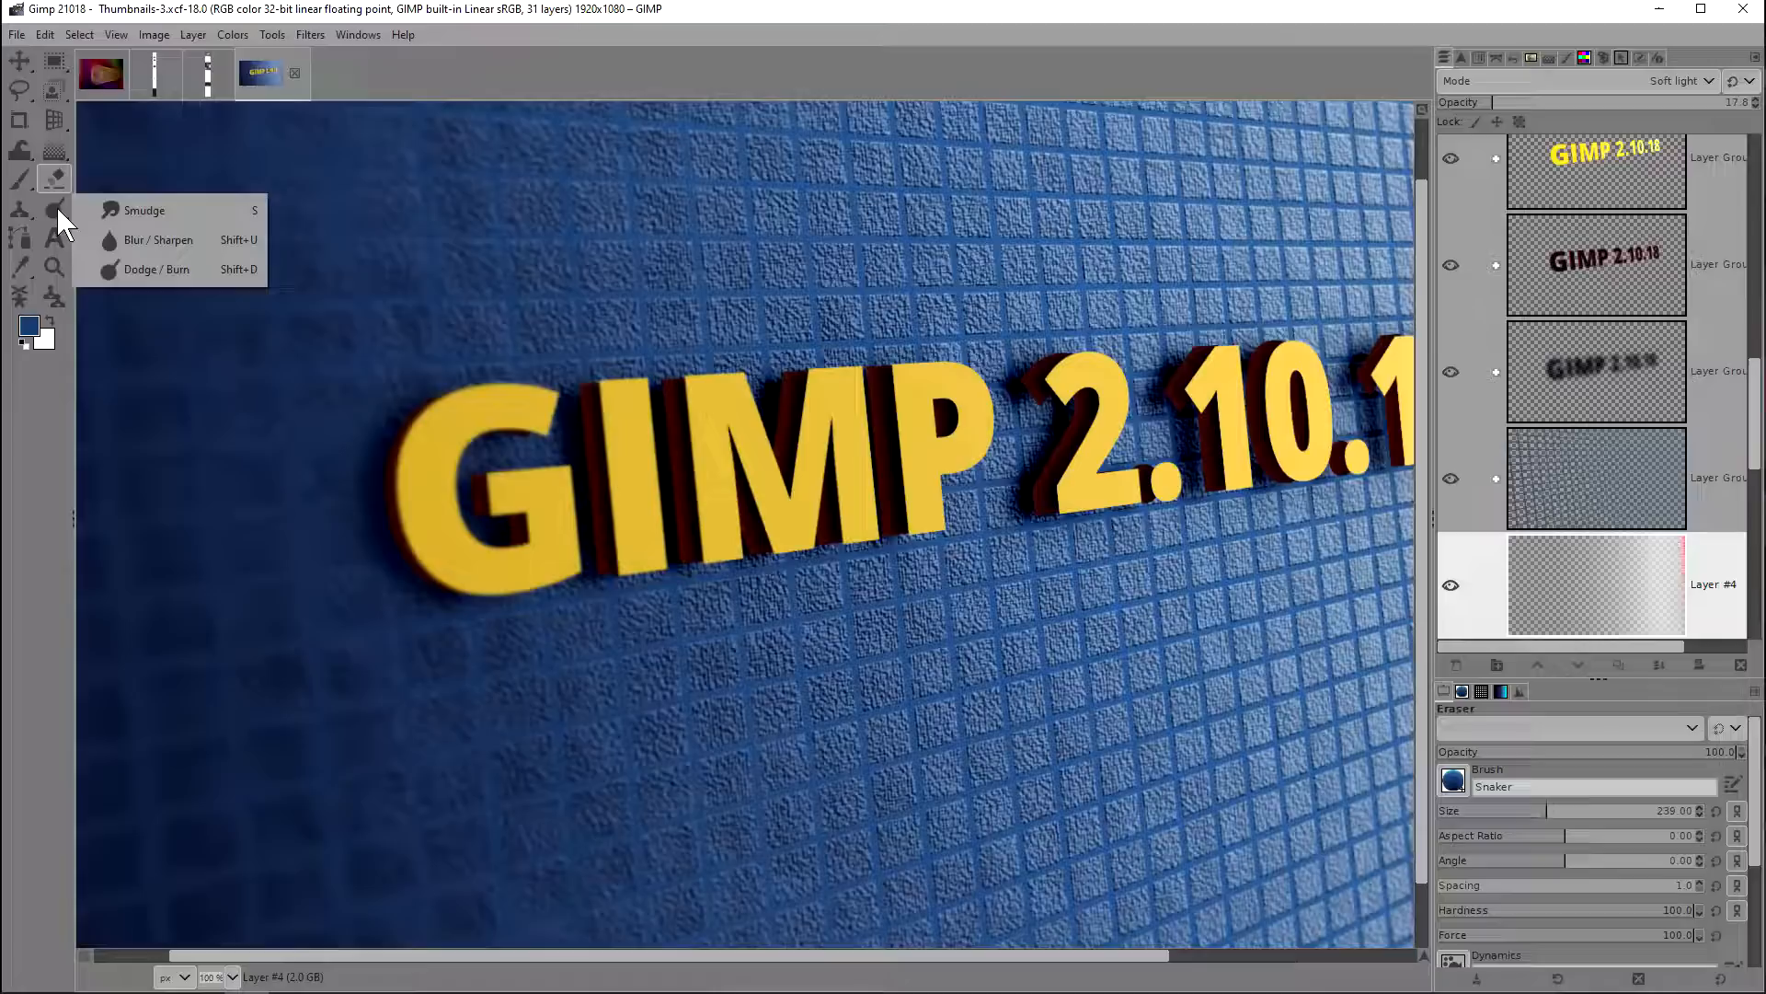
pyautogui.click(53, 124)
pyautogui.moveTo(50, 120)
pyautogui.click(129, 180)
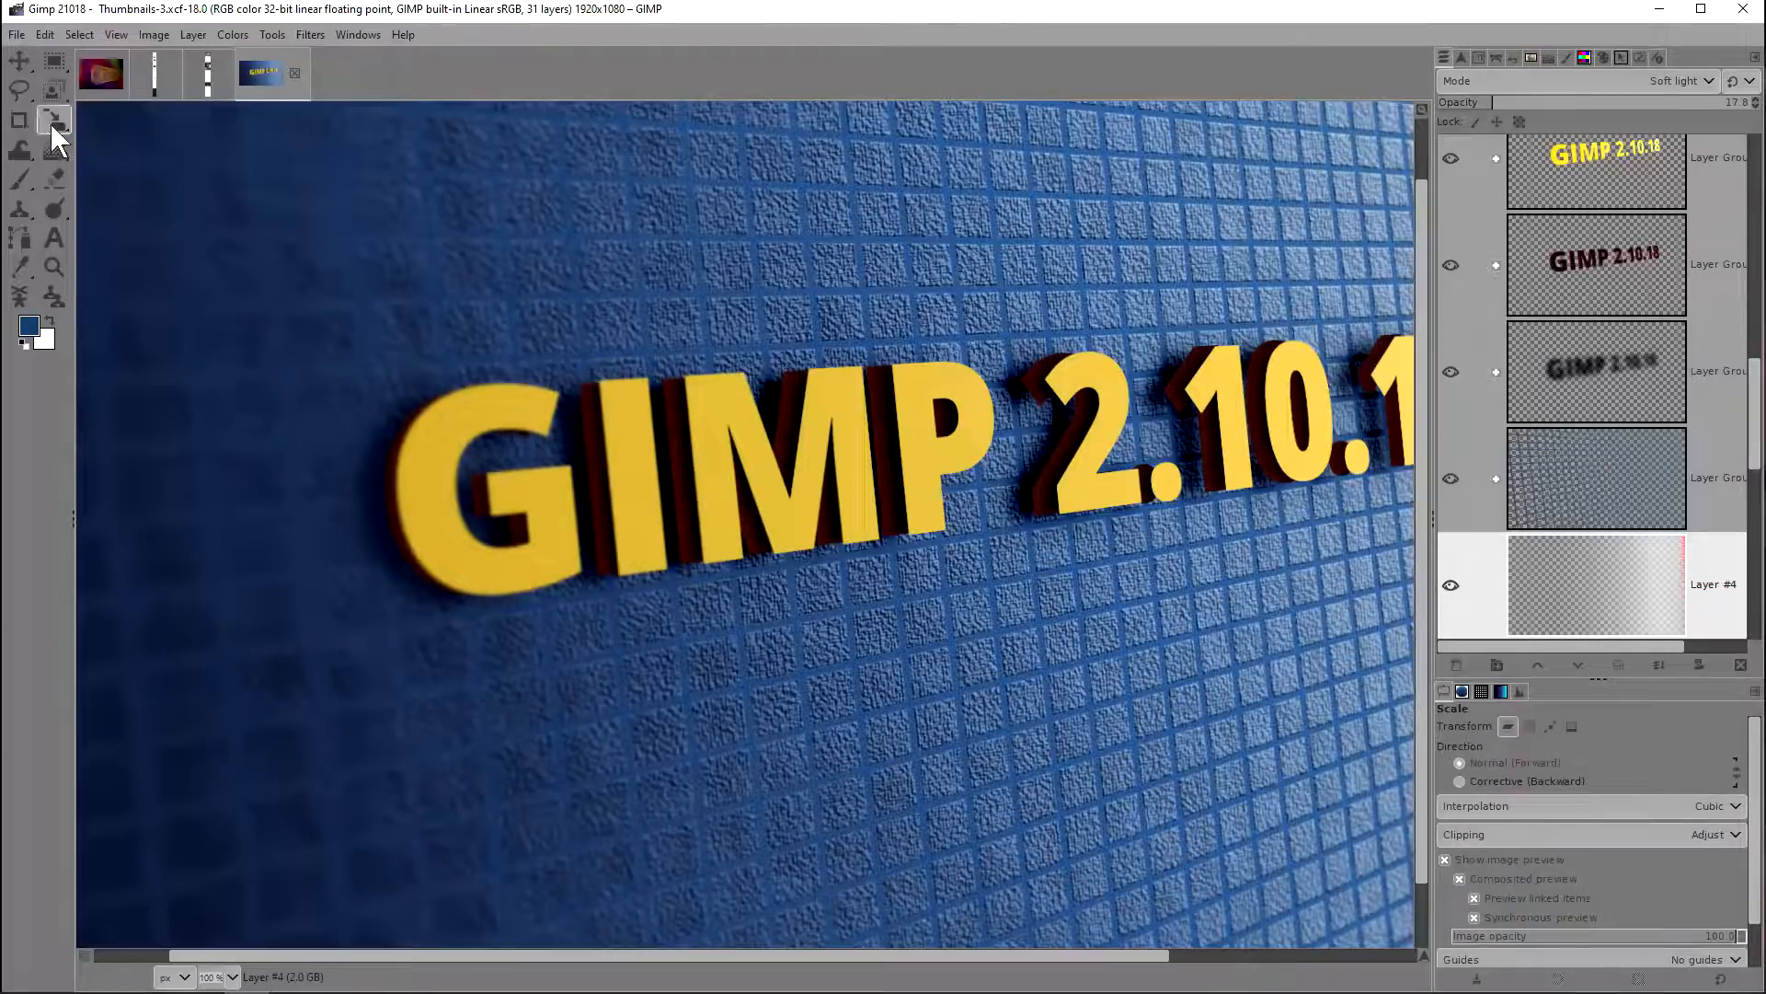
pyautogui.scroll(2, 54, 114)
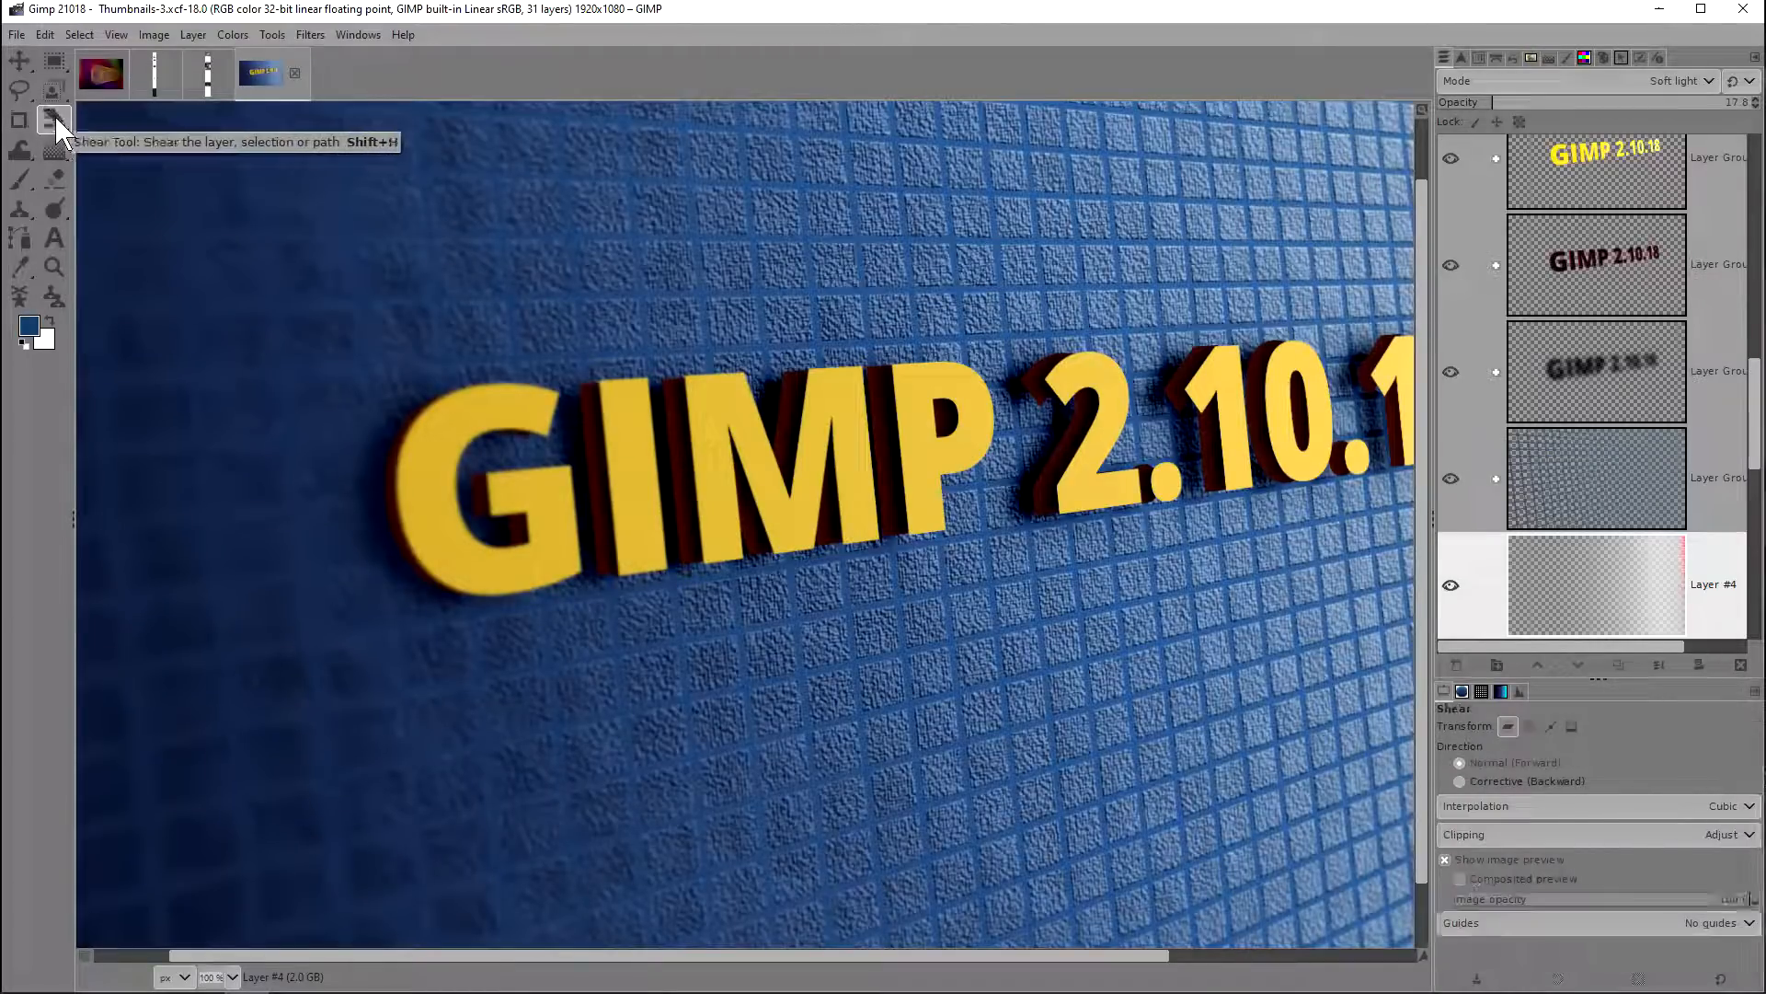
pyautogui.scroll(-2, 57, 121)
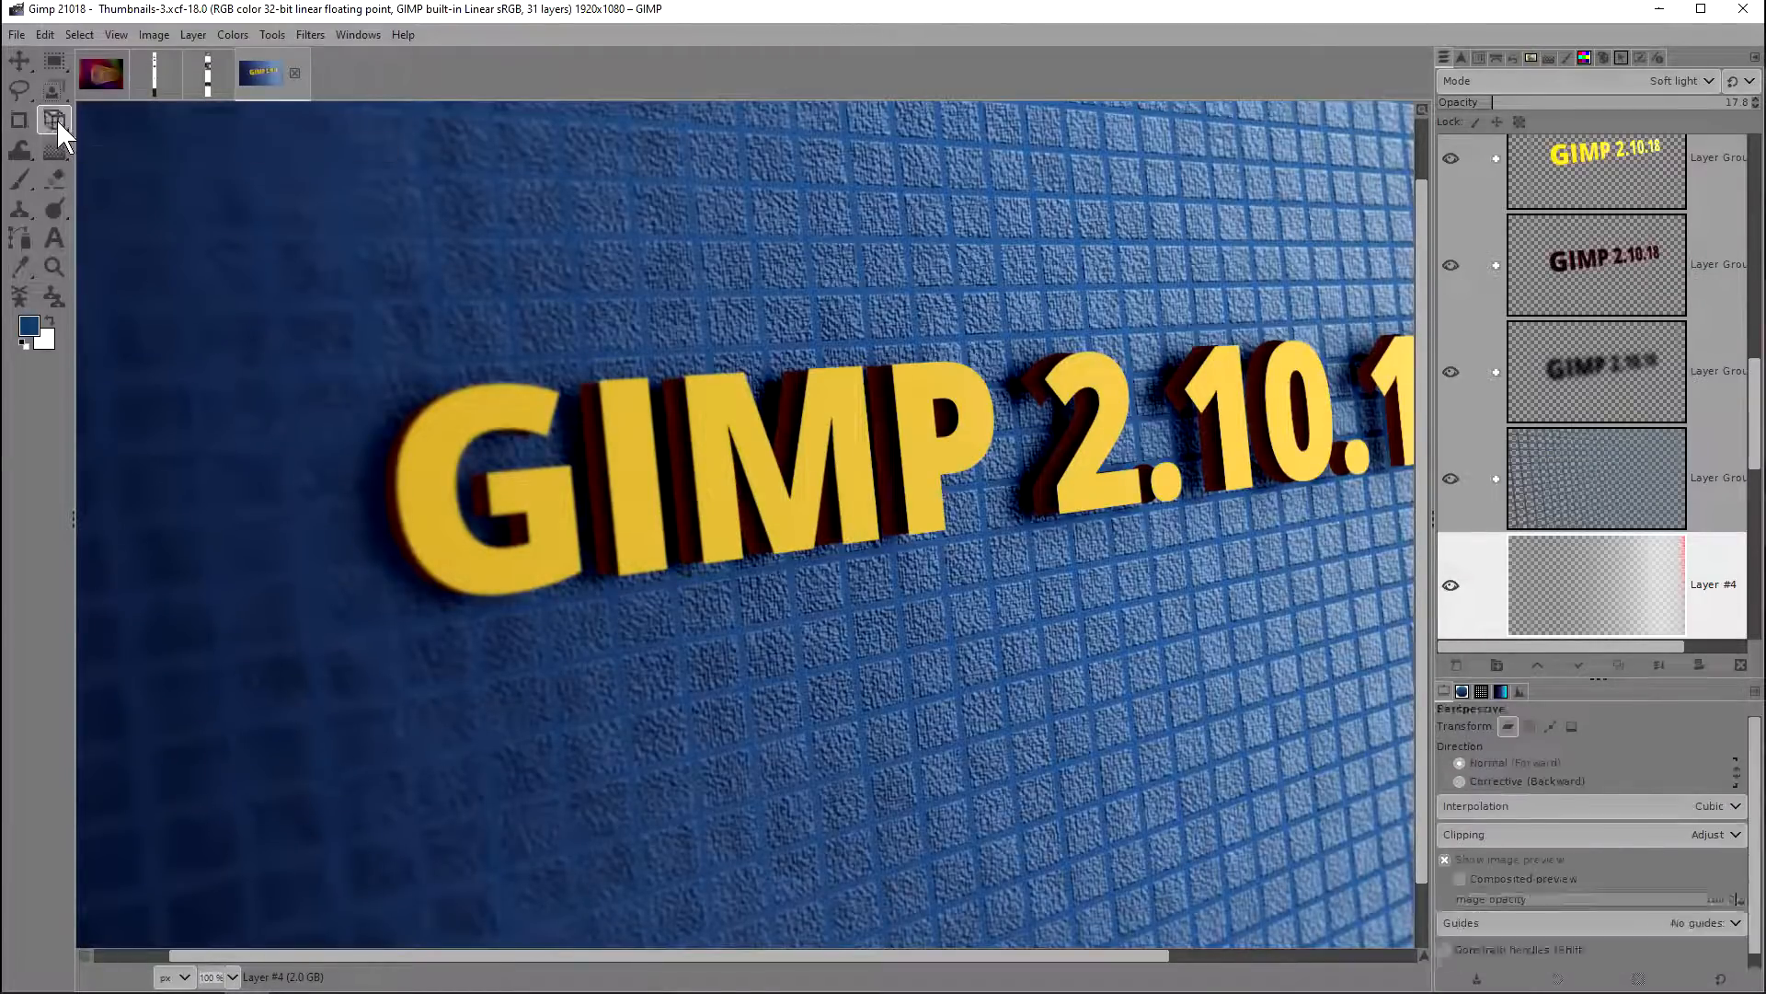
pyautogui.click(55, 141)
pyautogui.scroll(1, 55, 142)
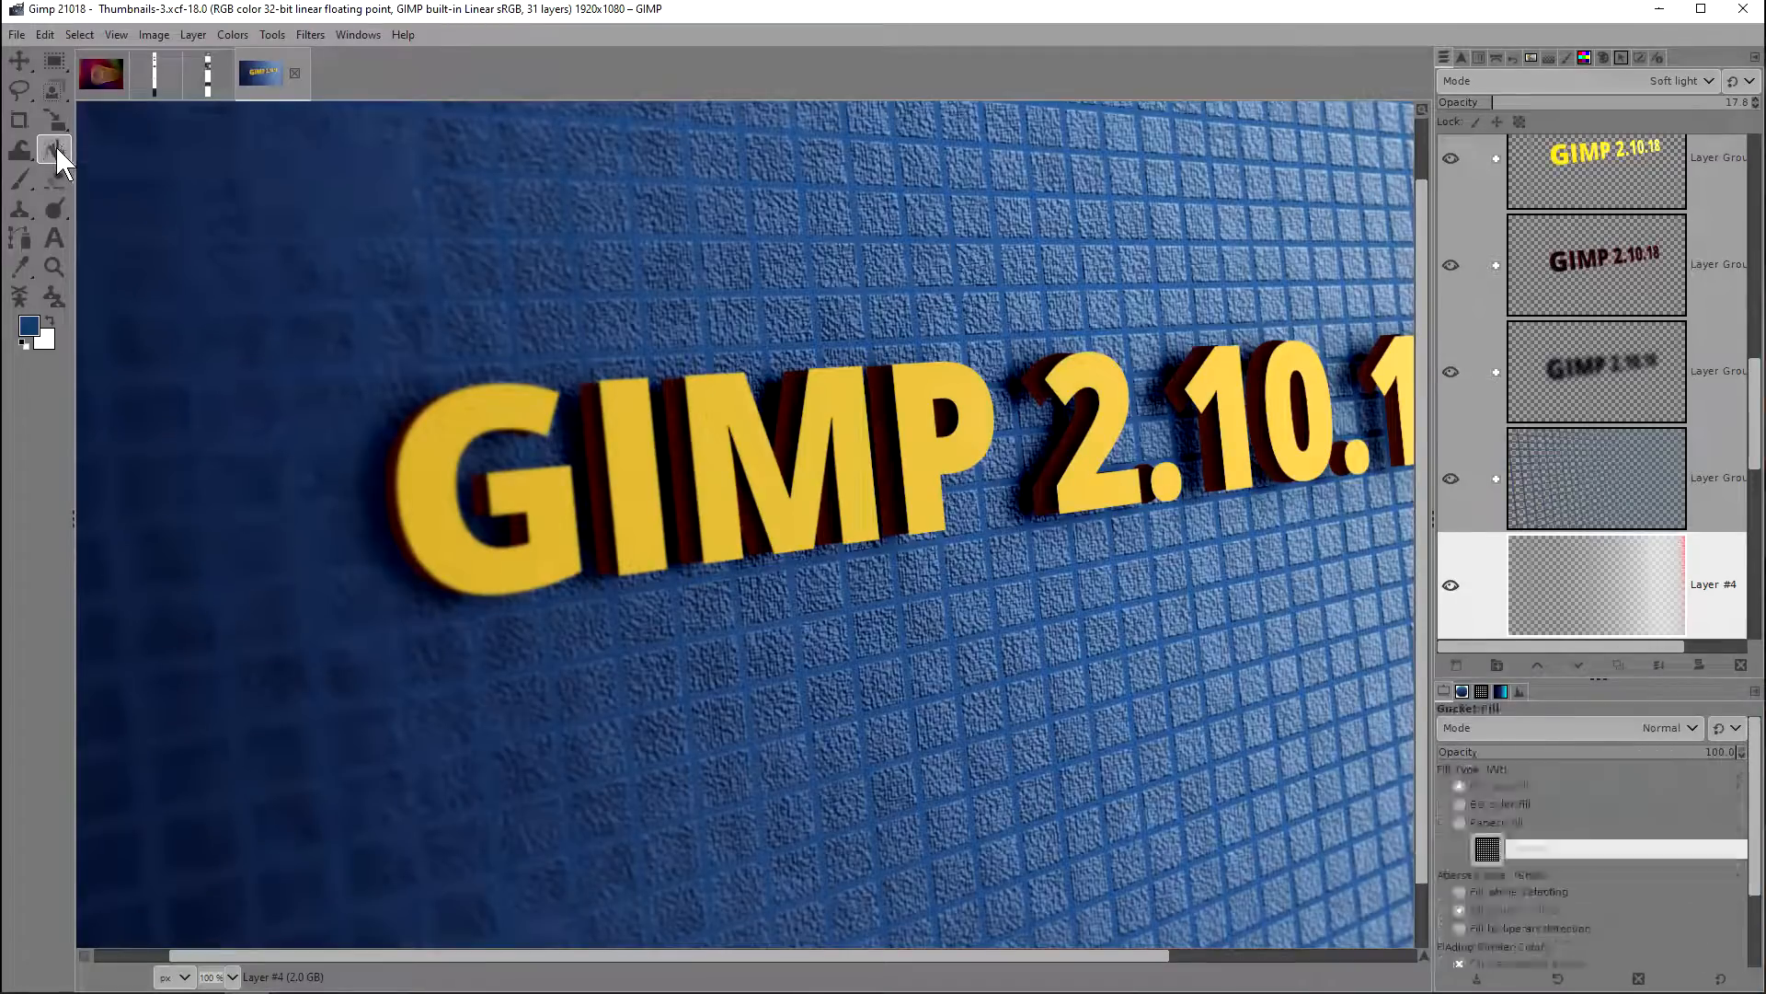
pyautogui.click(51, 94)
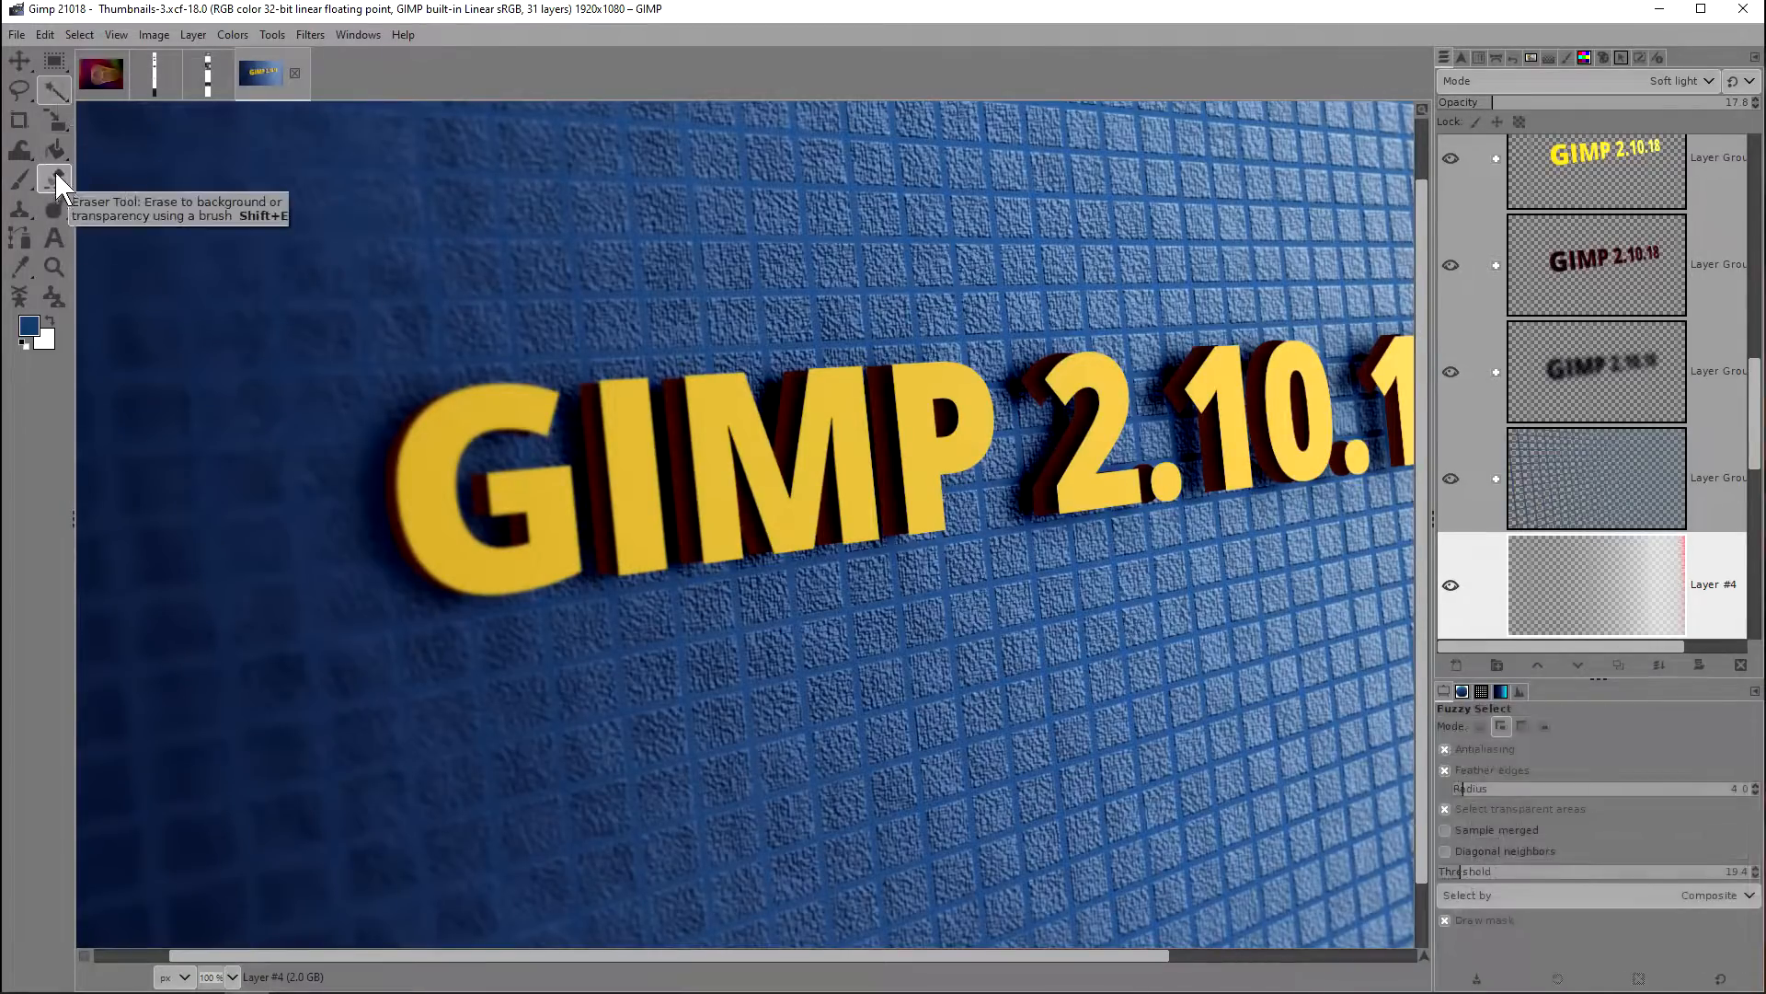
pyautogui.scroll(-1, 55, 147)
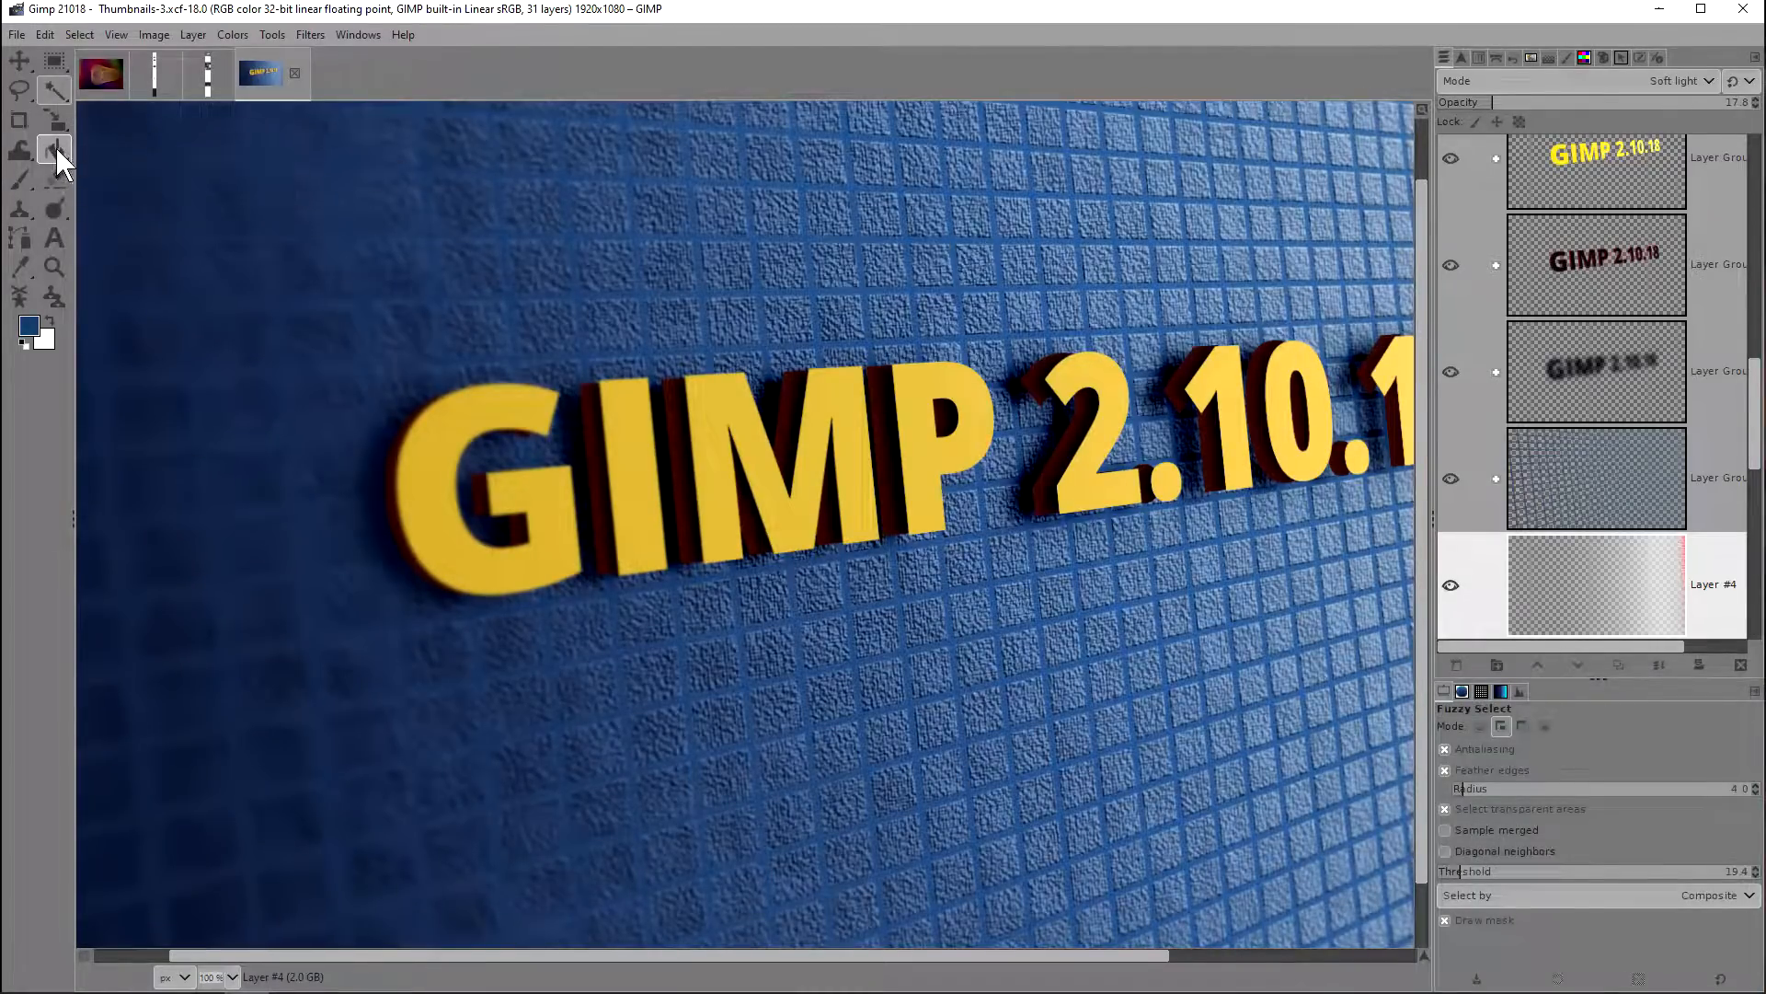
pyautogui.scroll(-4, 51, 122)
pyautogui.scroll(-1, 52, 119)
# Step: Open the Toolbox preferences and toggle the use of tool groups off and back on
pyautogui.click(46, 32)
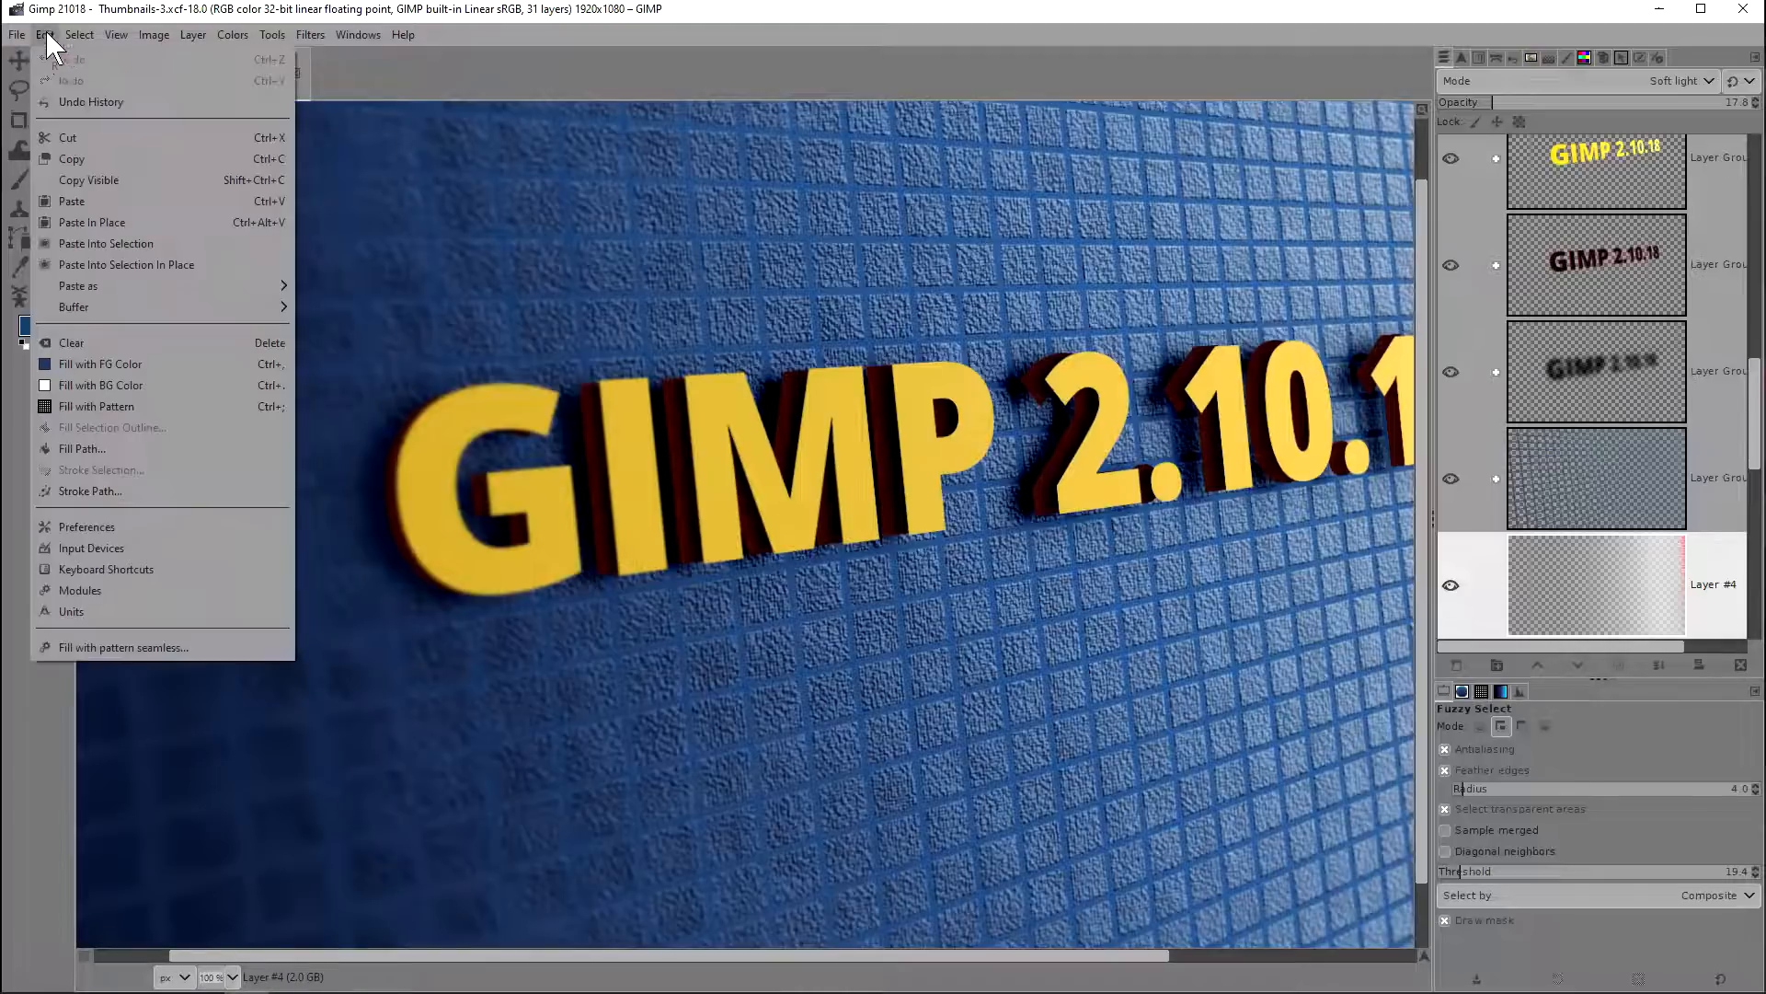
pyautogui.click(84, 521)
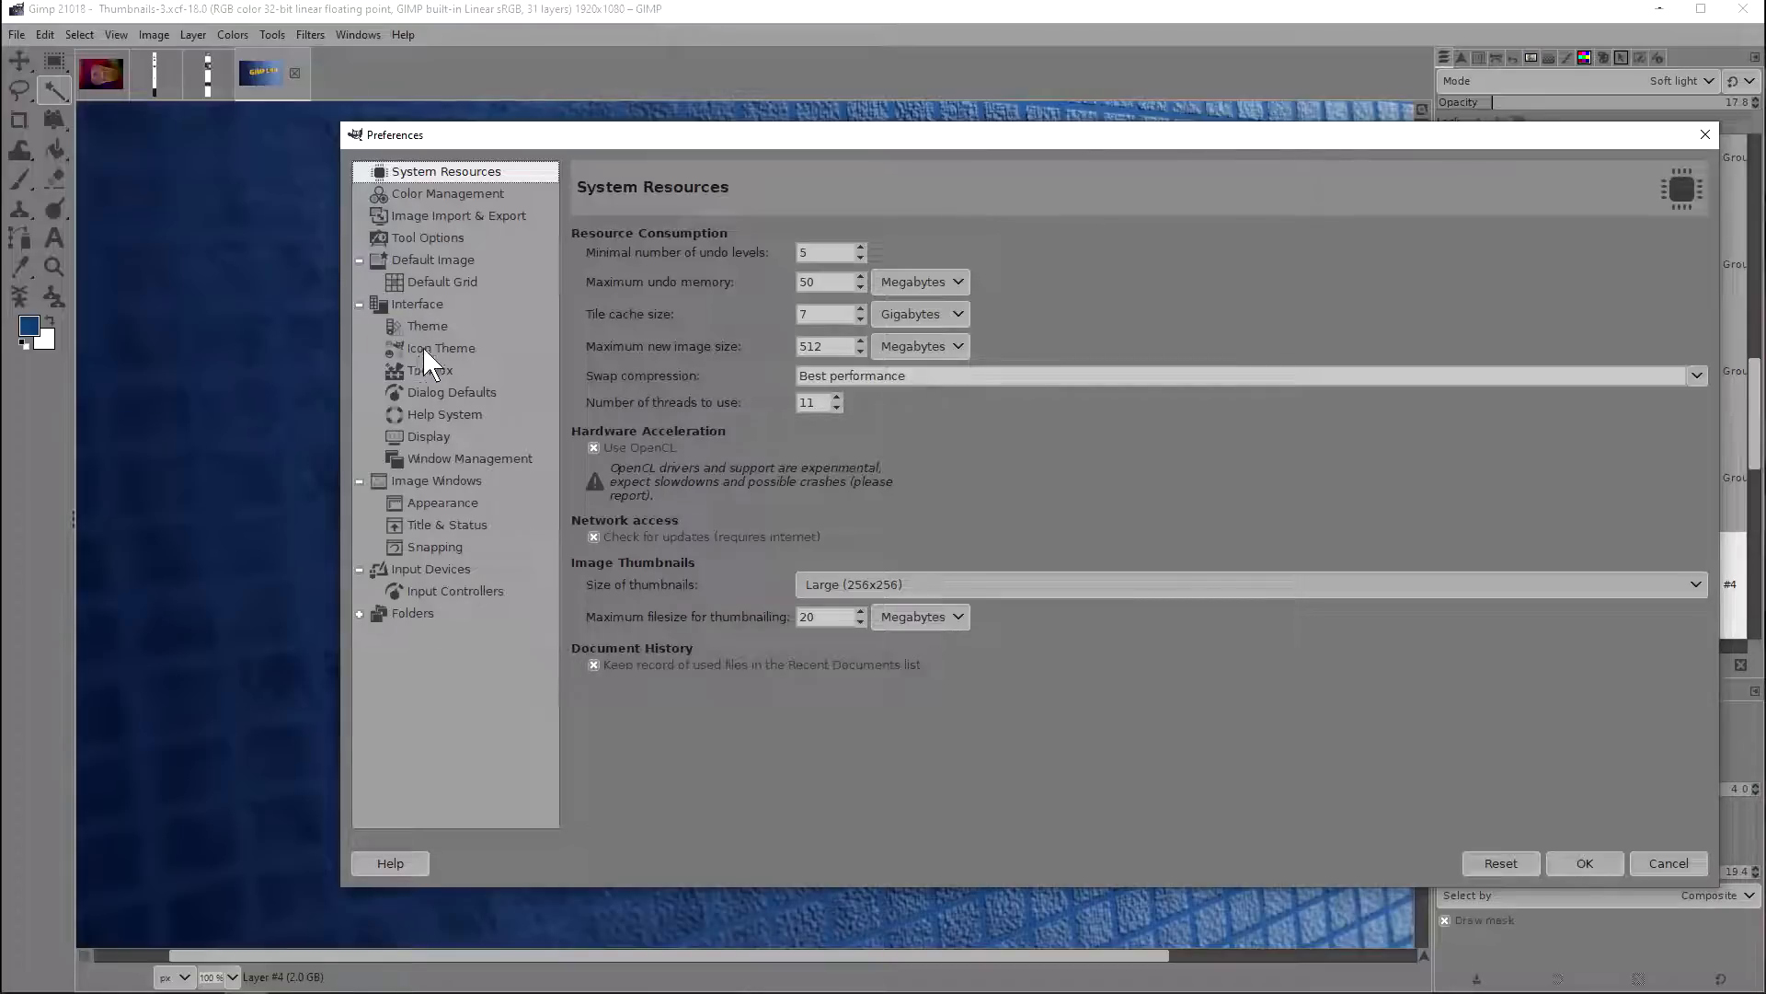
pyautogui.click(430, 370)
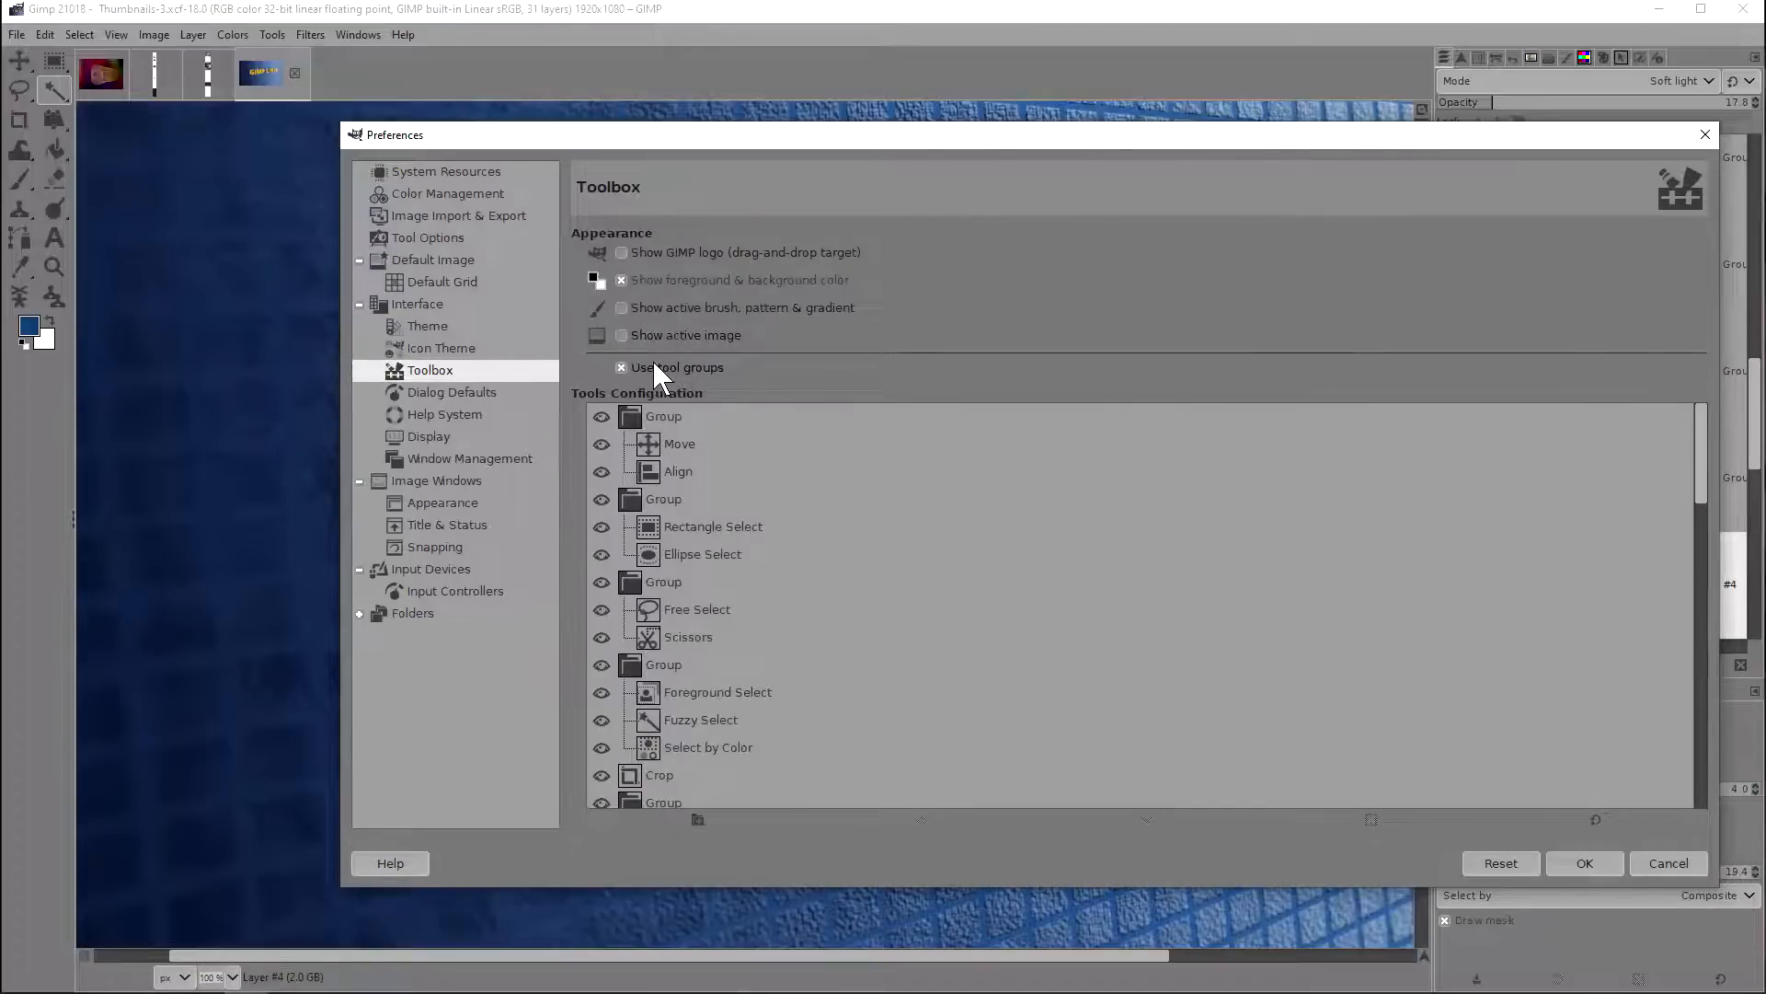
pyautogui.click(652, 367)
pyautogui.click(648, 369)
pyautogui.click(642, 369)
pyautogui.click(652, 368)
# Step: Add a new empty tool group to the tools configuration, select the Move tool entry and shift the Preferences window aside
pyautogui.click(689, 820)
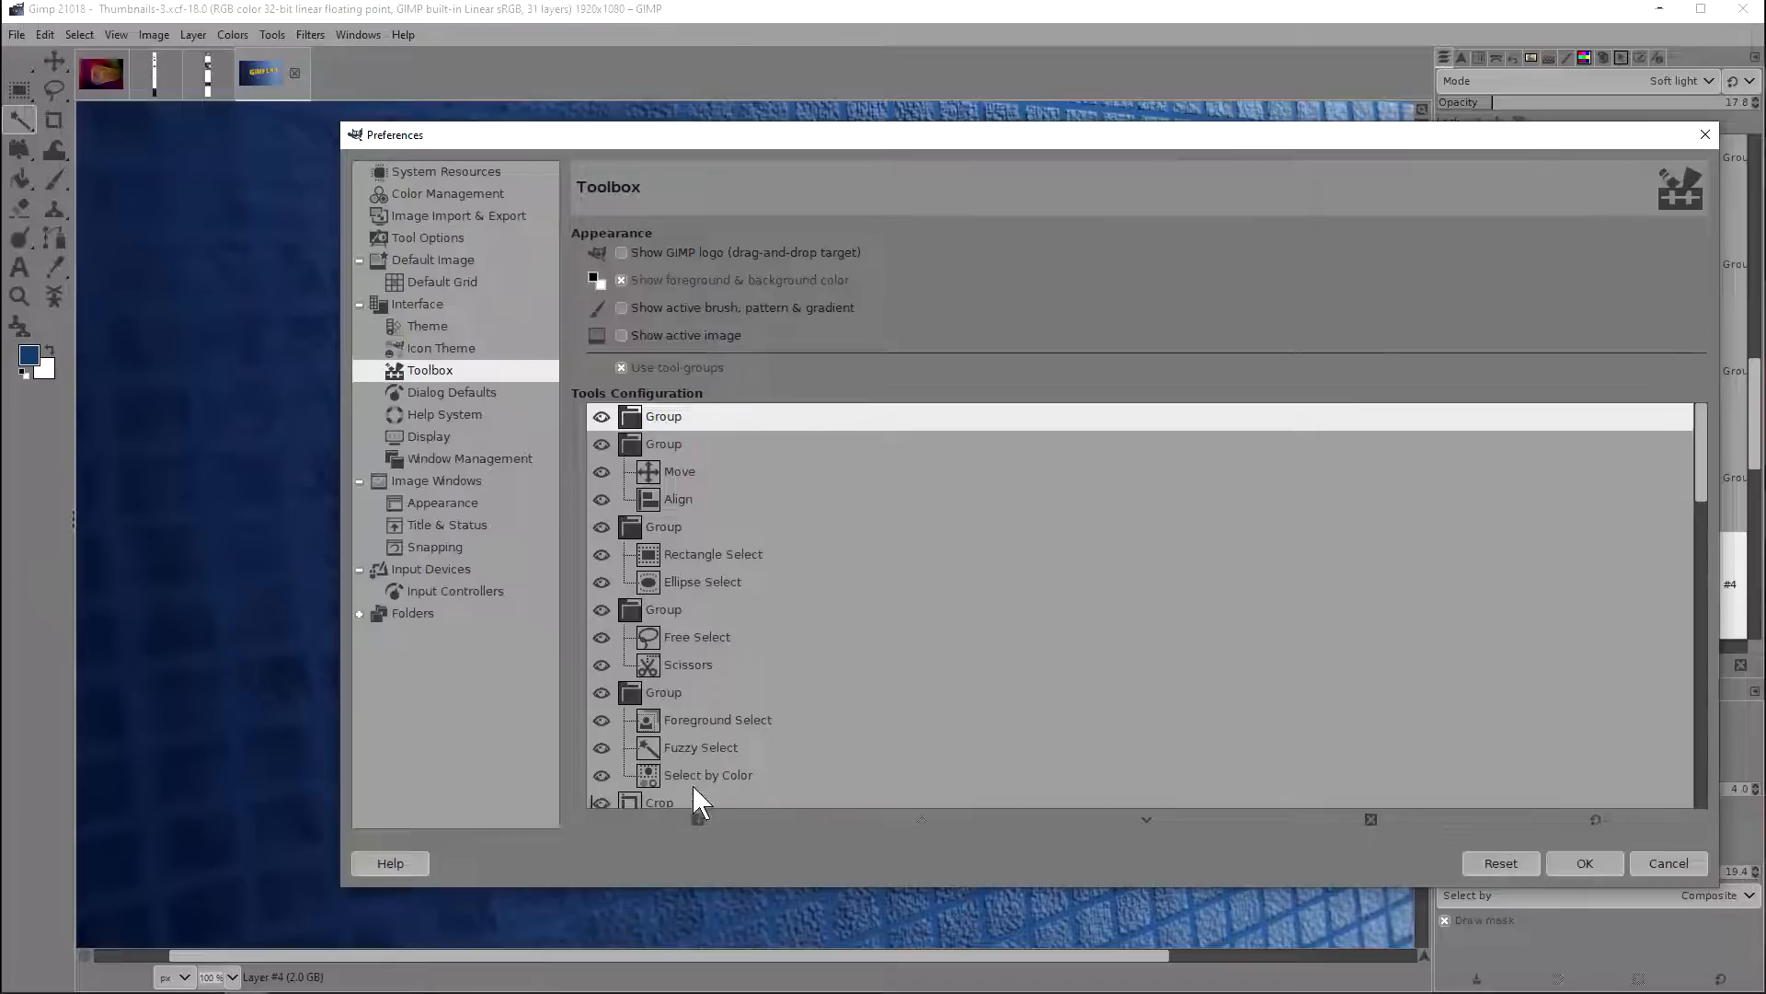
pyautogui.click(665, 471)
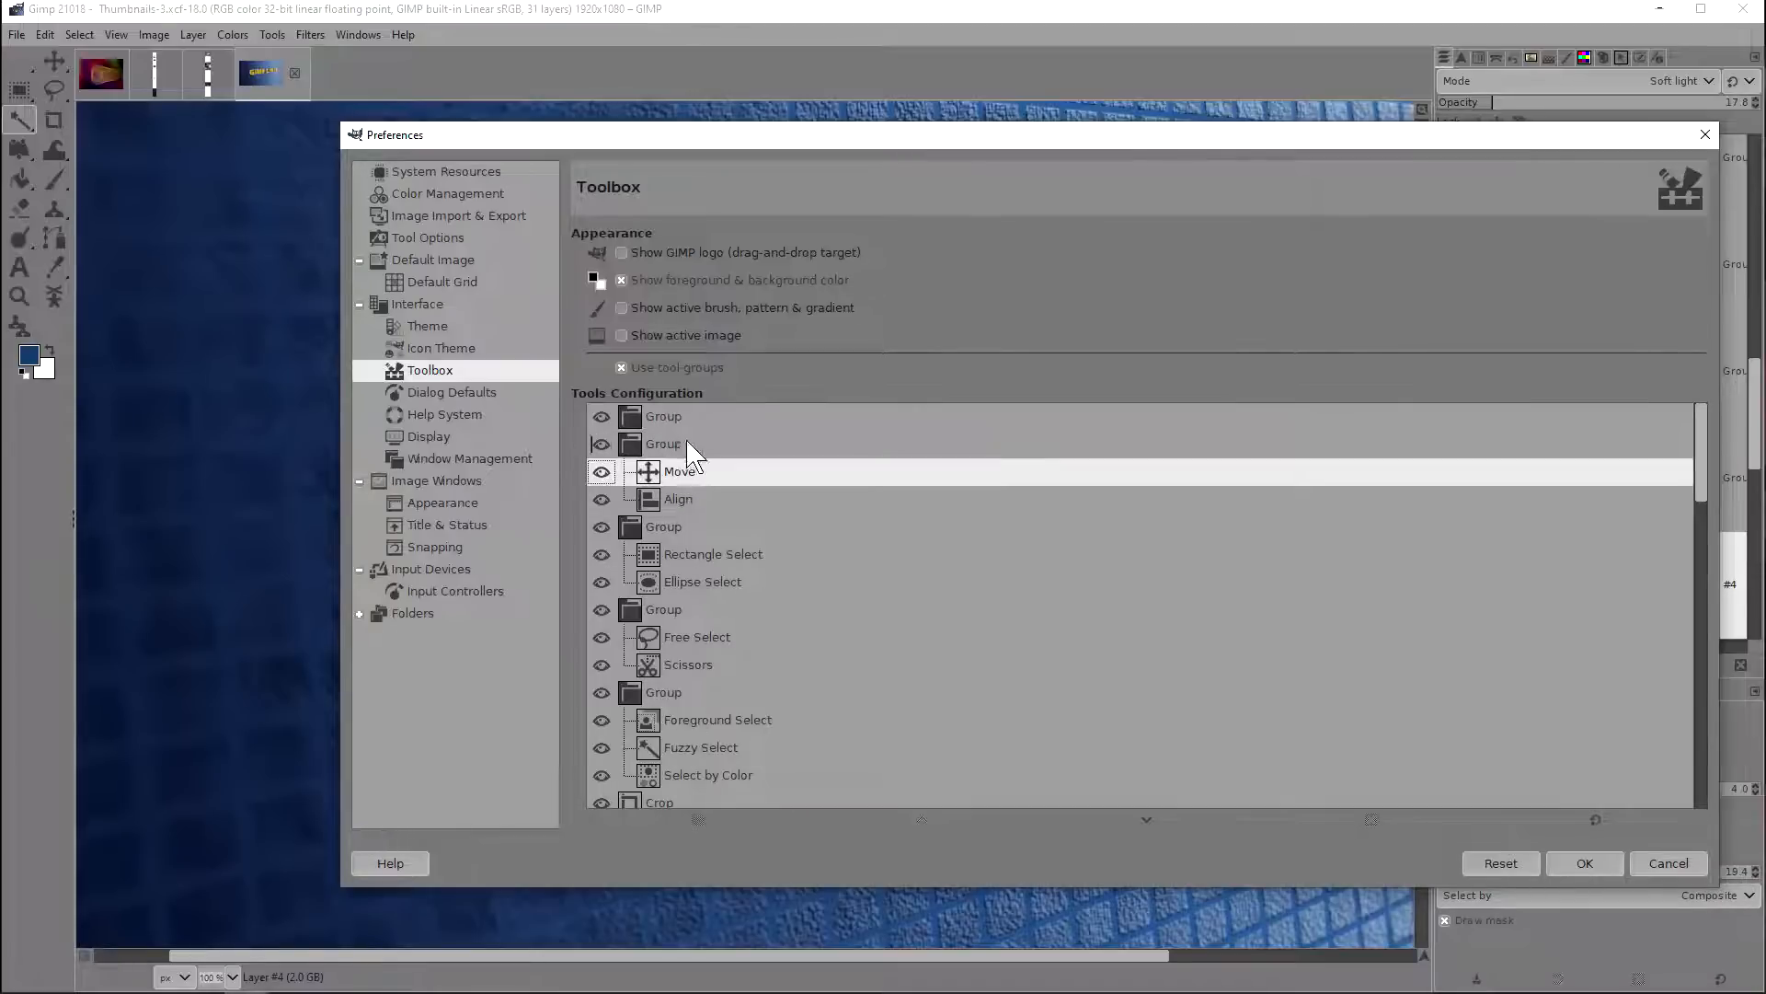
pyautogui.moveTo(998, 161); pyautogui.dragTo(767, 146)
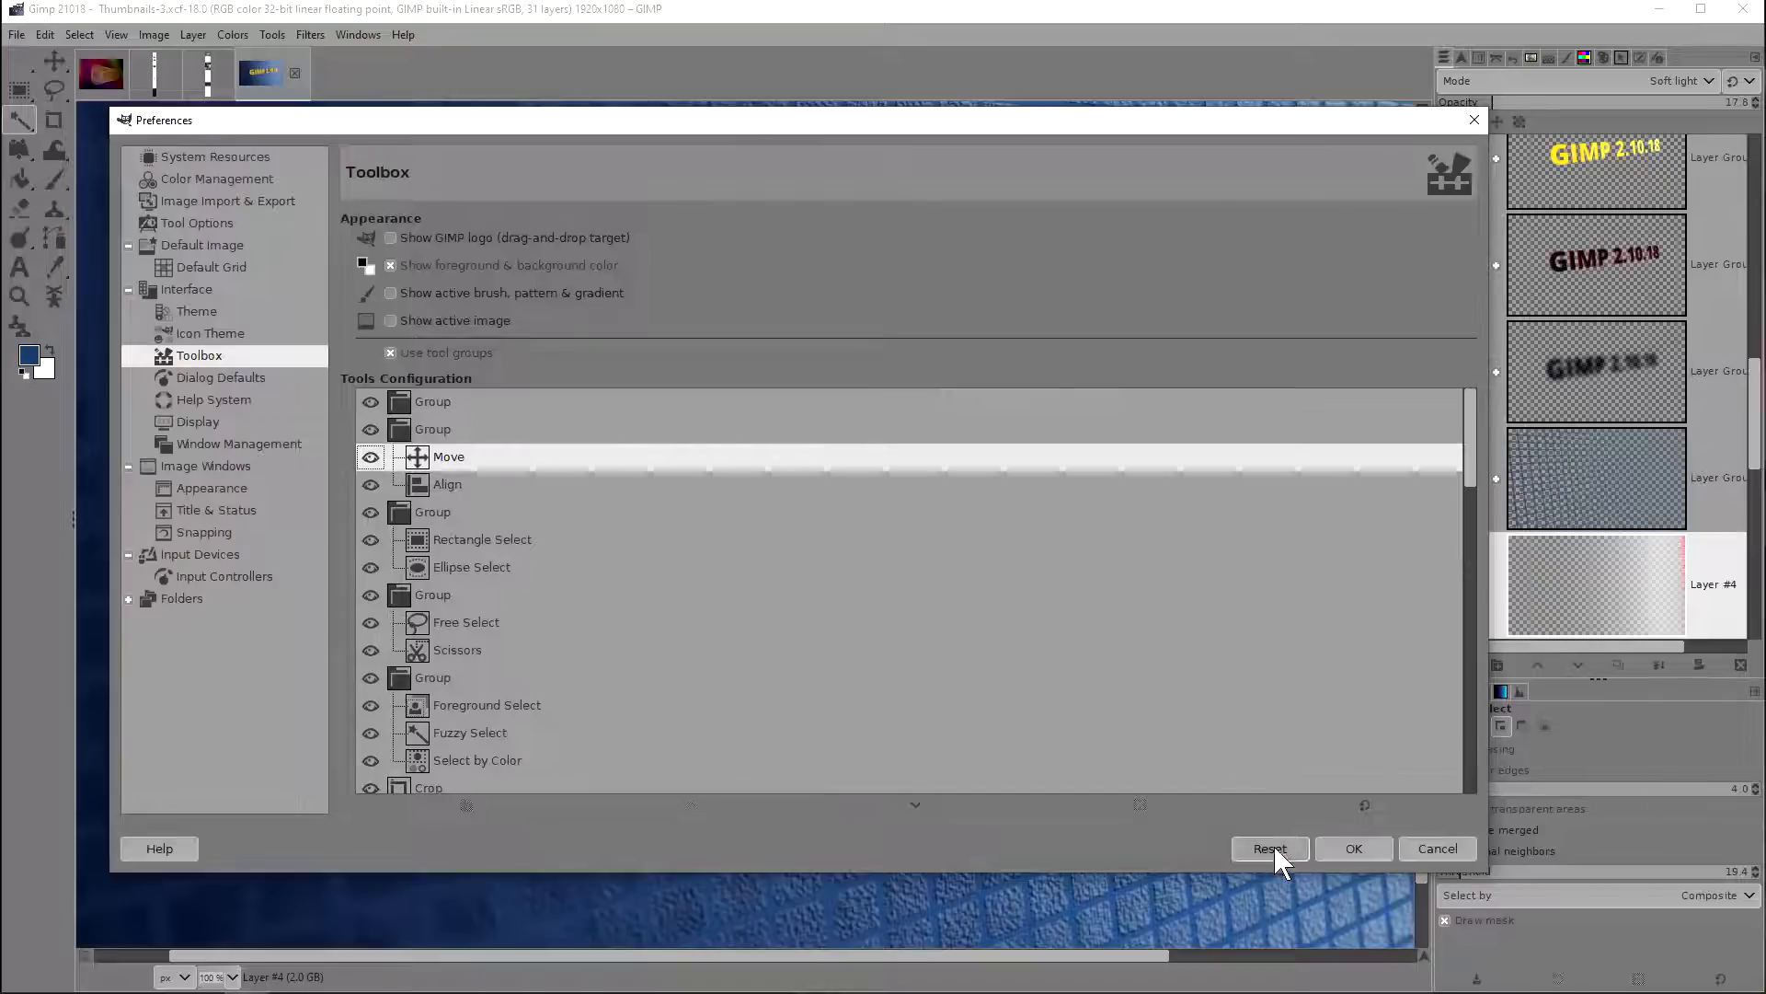
pyautogui.click(1343, 847)
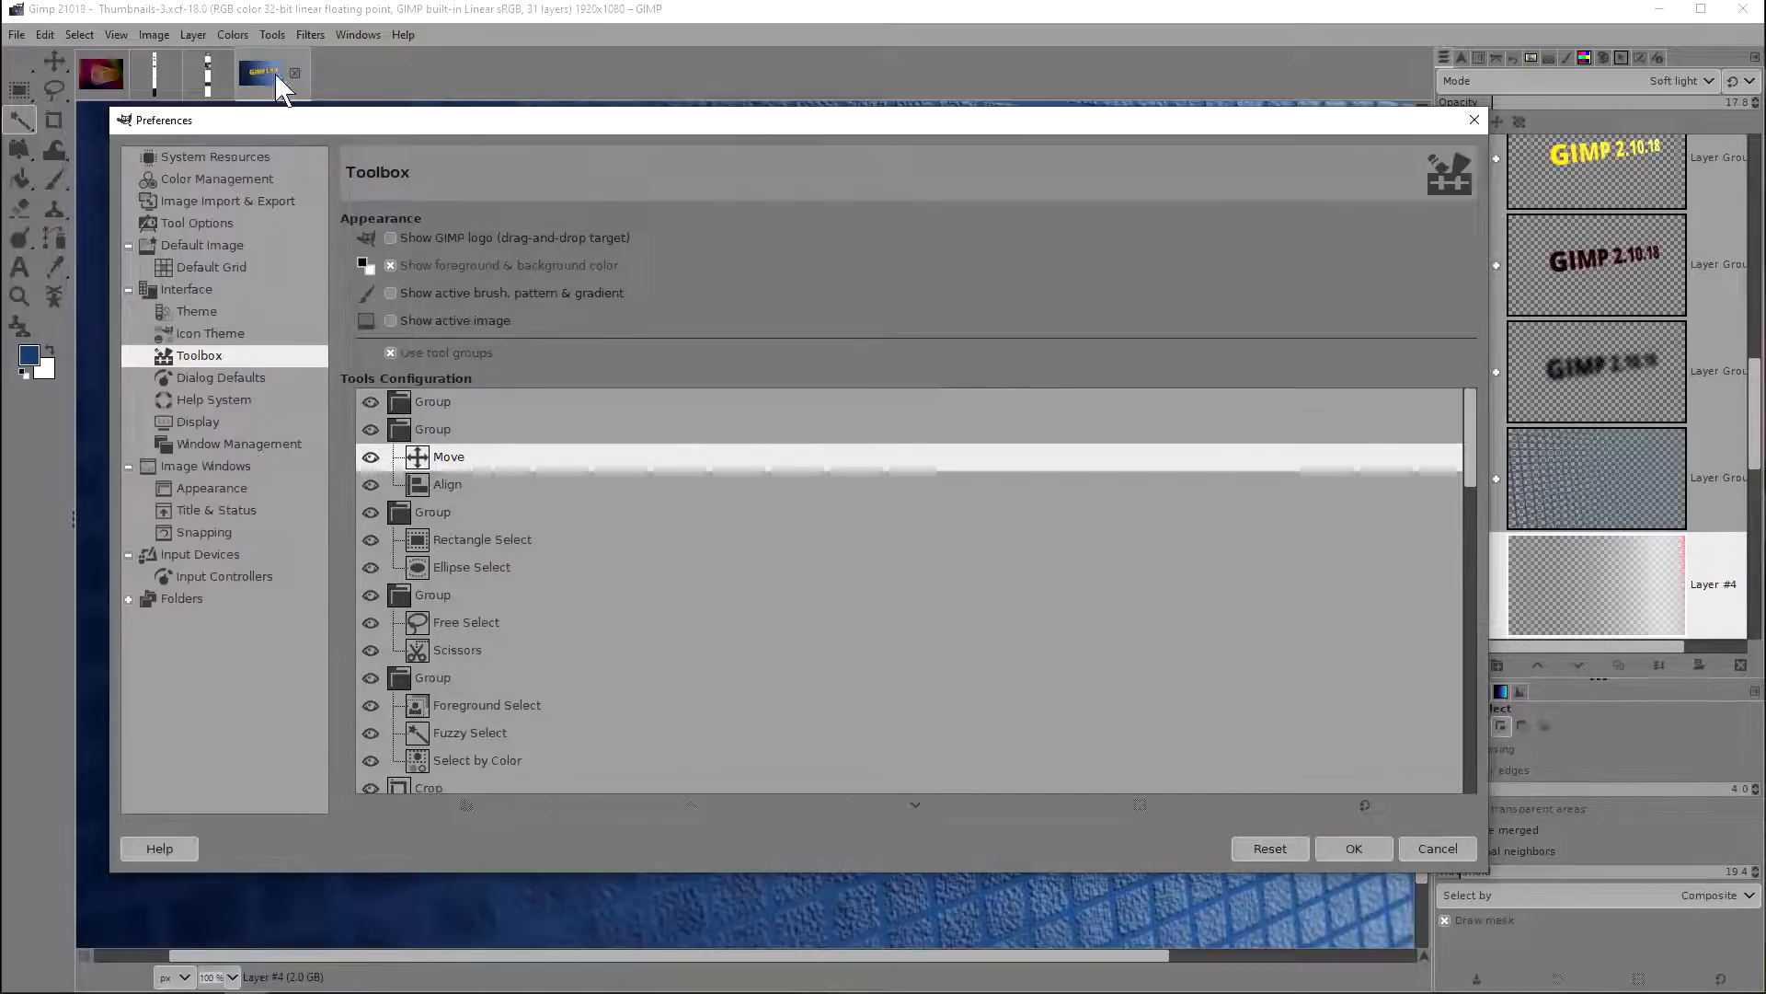
# Step: Create a new blank 1920x1080 image and reduce the paintbrush size to 147
pyautogui.click(16, 35)
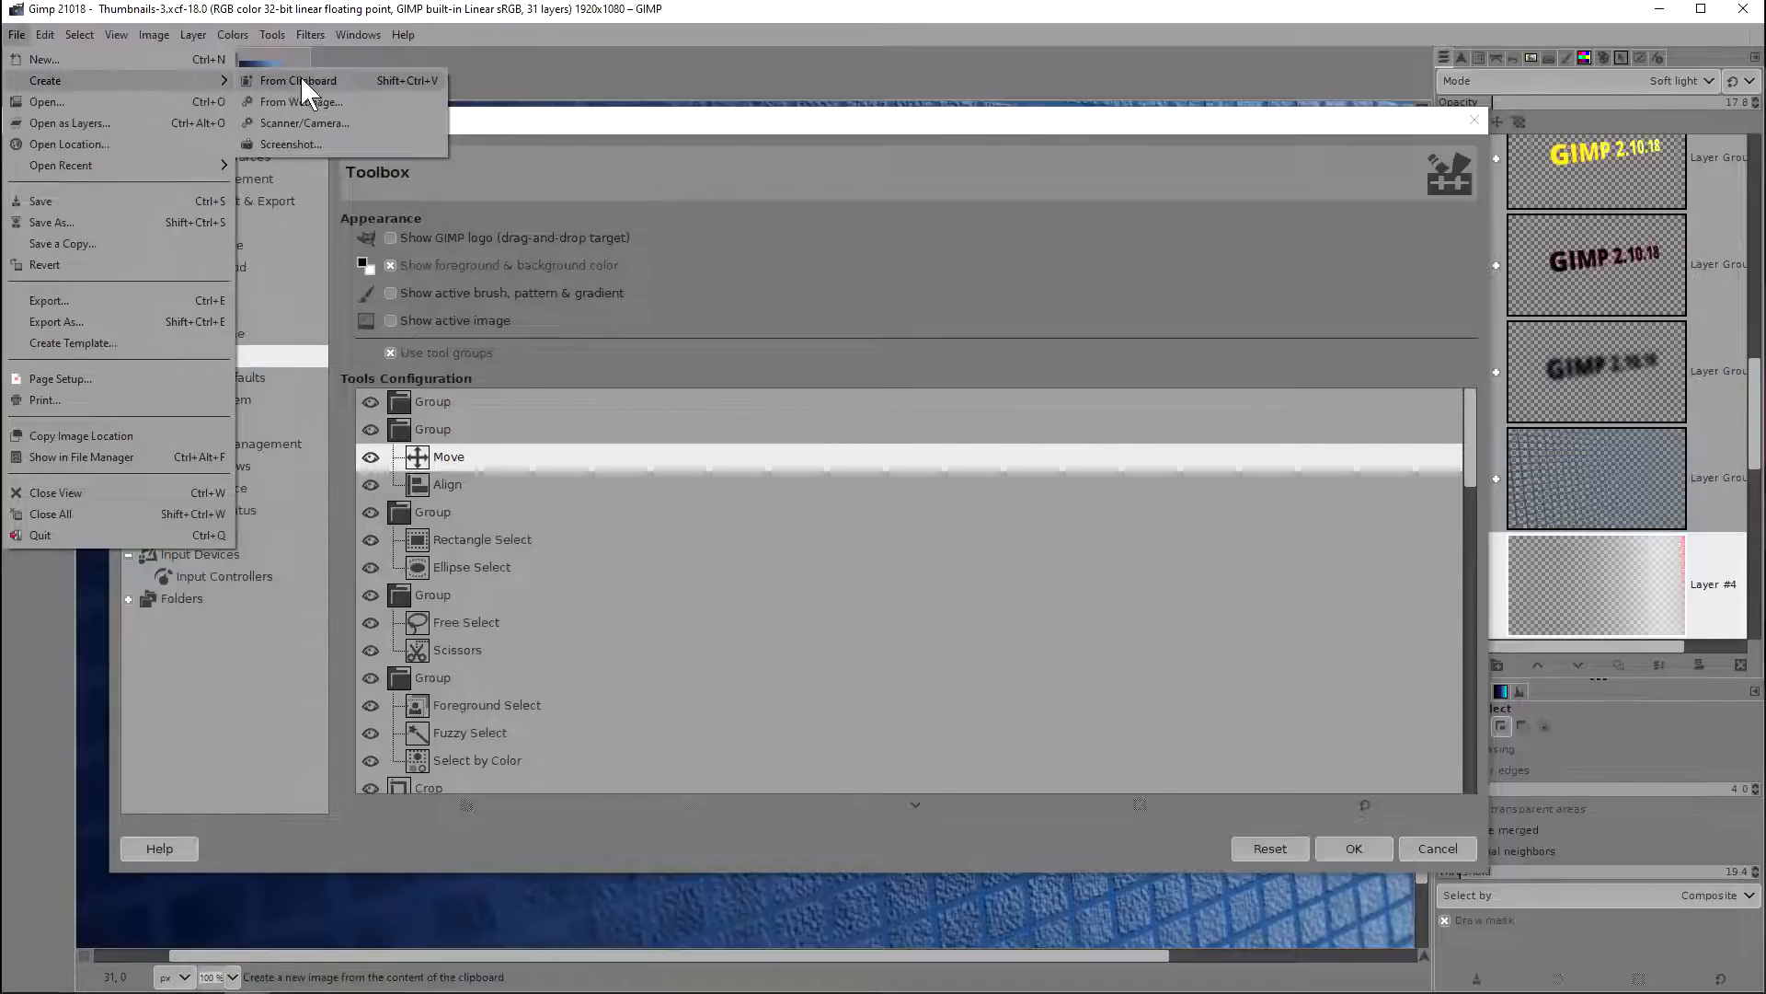
pyautogui.click(200, 55)
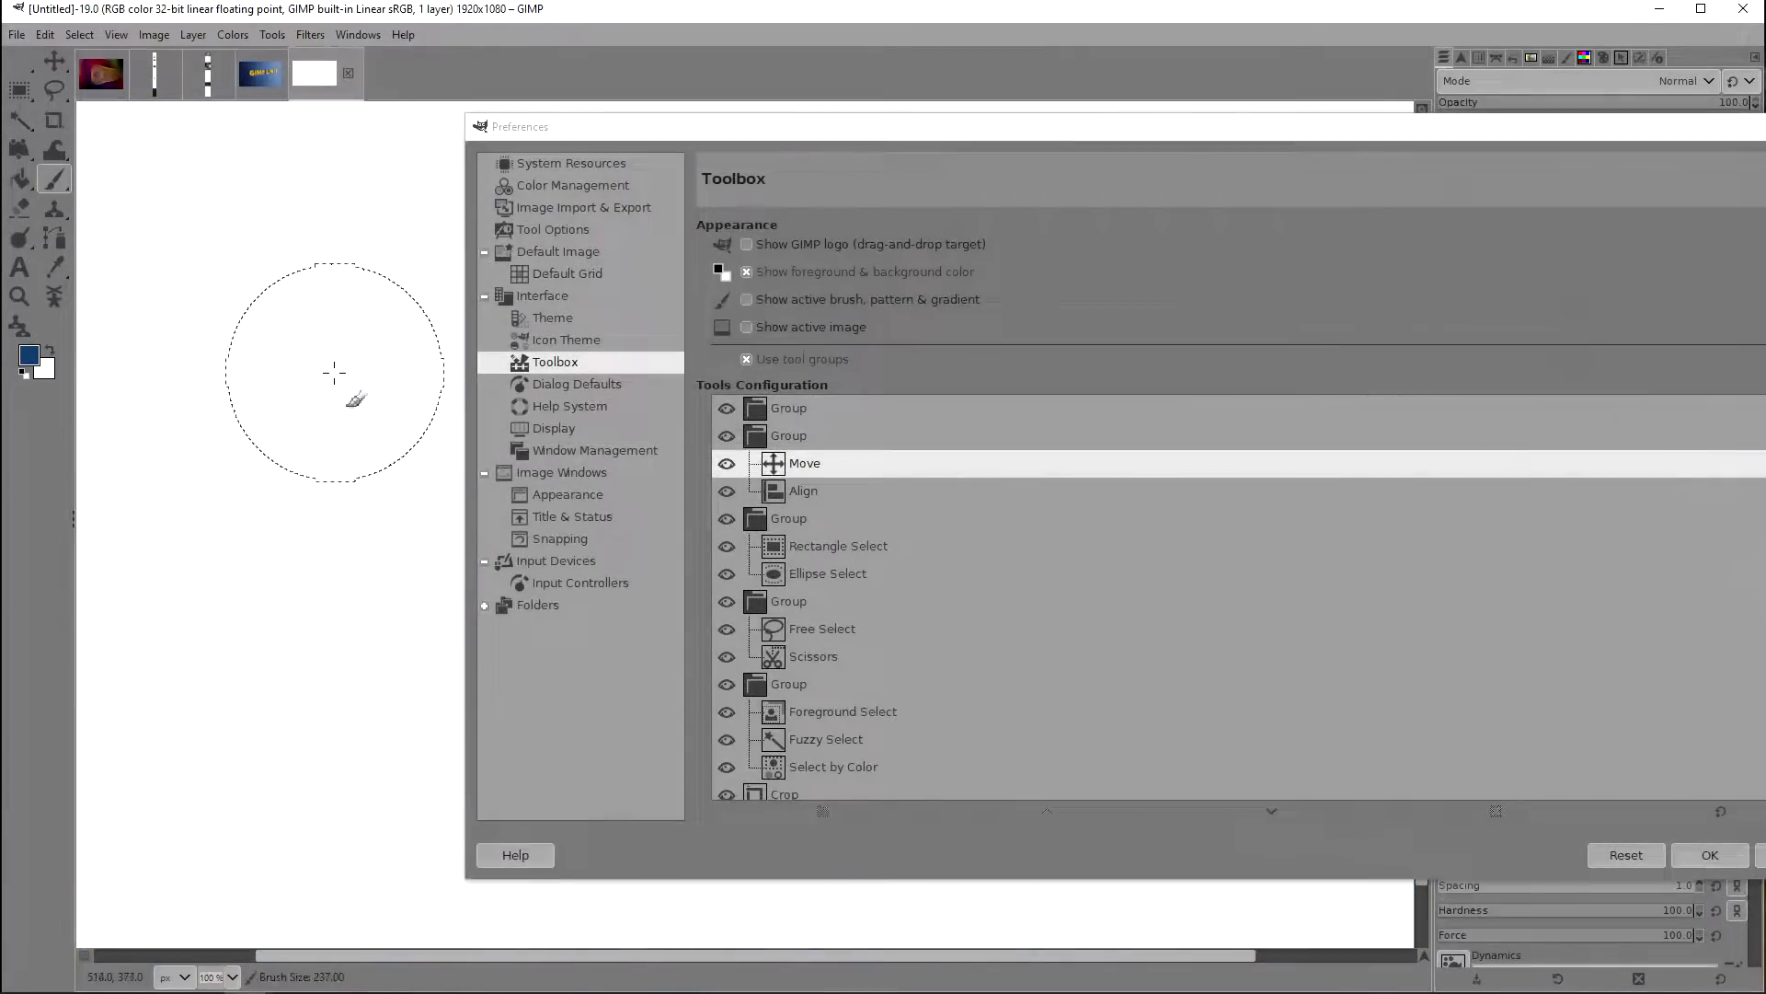
pyautogui.press('[')
pyautogui.press('[')
pyautogui.press('[')
pyautogui.press('[')
pyautogui.press('[')
pyautogui.press('[')
pyautogui.press('[')
pyautogui.press('[')
pyautogui.press('[')
pyautogui.press('[')
pyautogui.press('[')
pyautogui.press('[')
pyautogui.press('[')
pyautogui.press('[')
pyautogui.press('[')
pyautogui.press('[')
pyautogui.press('[')
pyautogui.press('[')
pyautogui.press('[')
pyautogui.press('[')
pyautogui.press('[')
pyautogui.press('[')
pyautogui.press('[')
pyautogui.press('[')
pyautogui.press('[')
pyautogui.press('[')
pyautogui.press('[')
pyautogui.press('[')
pyautogui.press('[')
pyautogui.press('[')
pyautogui.press('[')
pyautogui.press('[')
pyautogui.press('[')
pyautogui.press('[')
pyautogui.press('[')
pyautogui.press('[')
pyautogui.press('[')
pyautogui.press('[')
pyautogui.press('[')
pyautogui.press('[')
pyautogui.press('[')
pyautogui.press('[')
# Step: Paint test strokes with the Snaker brush on the blank canvas, moving the Preferences window away to free more space
pyautogui.moveTo(292, 298)
pyautogui.mouseDown()
pyautogui.moveTo(254, 460)
pyautogui.moveTo(367, 374)
pyautogui.moveTo(343, 434)
pyautogui.moveTo(257, 506)
pyautogui.moveTo(288, 578)
pyautogui.moveTo(315, 524)
pyautogui.moveTo(327, 387)
pyautogui.moveTo(288, 368)
pyautogui.moveTo(272, 515)
pyautogui.moveTo(242, 539)
pyautogui.moveTo(322, 458)
pyautogui.moveTo(246, 570)
pyautogui.moveTo(245, 650)
pyautogui.moveTo(268, 489)
pyautogui.moveTo(335, 500)
pyautogui.moveTo(308, 502)
pyautogui.mouseUp()
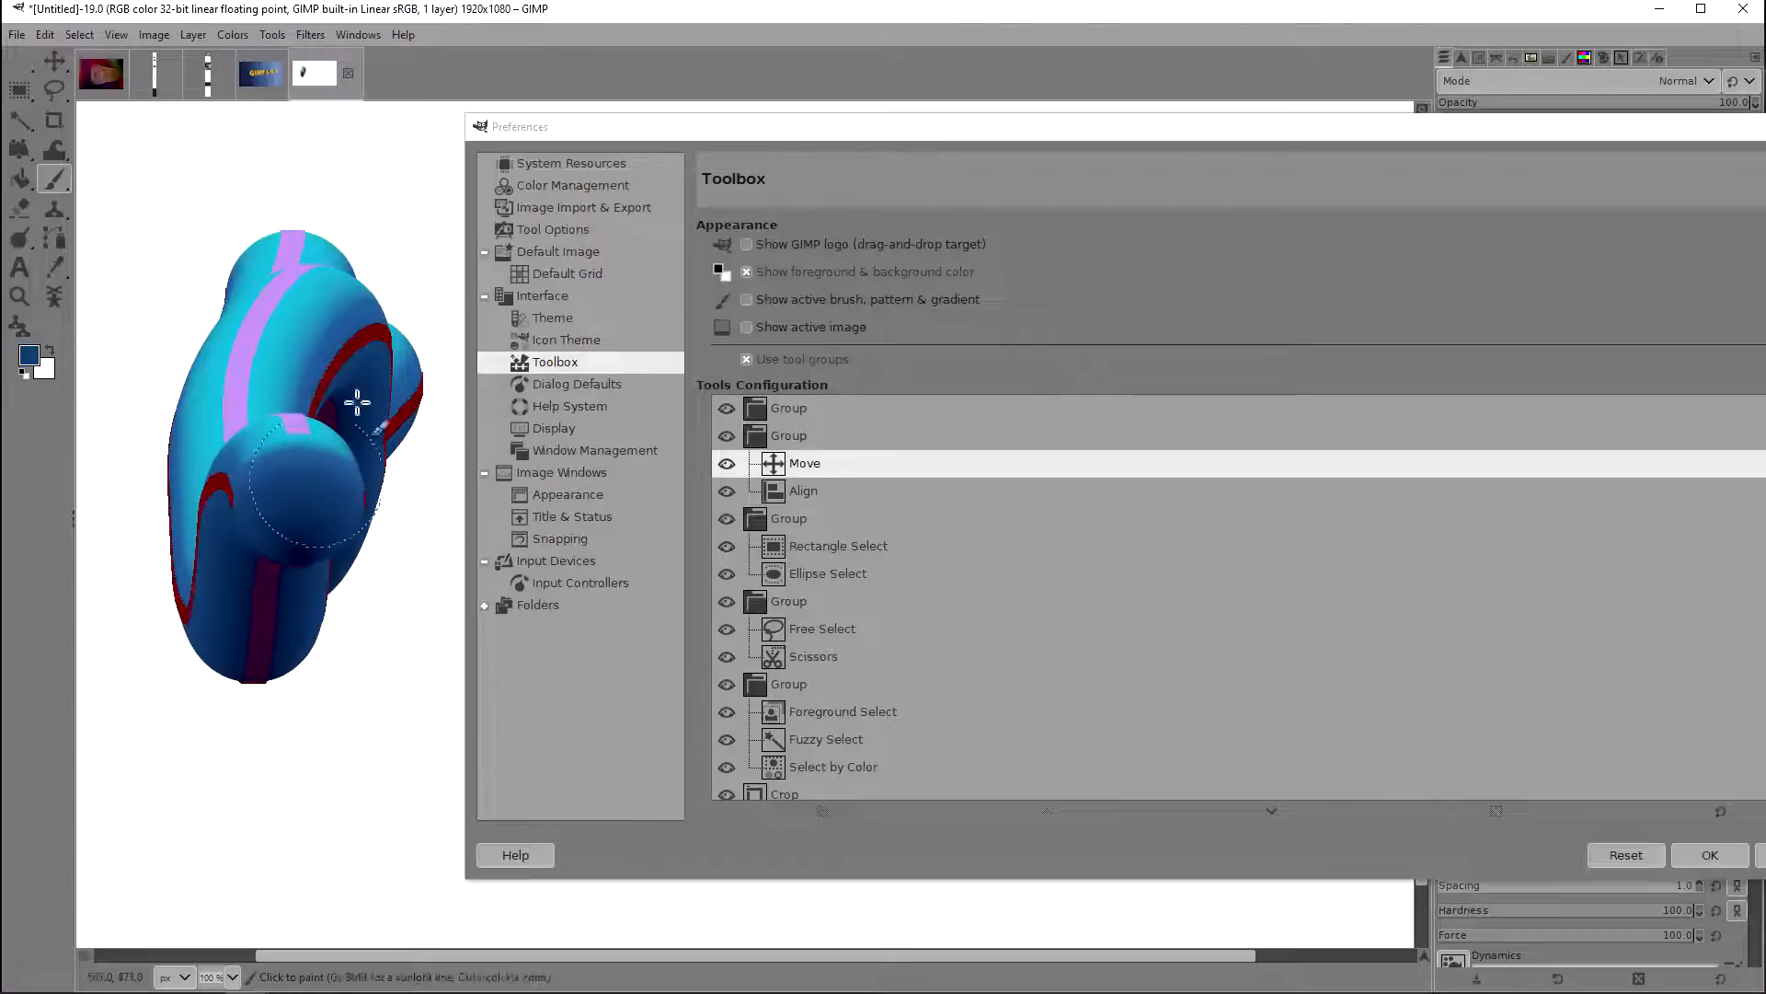
pyautogui.moveTo(564, 130)
pyautogui.mouseDown()
pyautogui.moveTo(1131, 107)
pyautogui.moveTo(878, 126)
pyautogui.mouseUp()
pyautogui.moveTo(571, 256)
pyautogui.mouseDown()
pyautogui.moveTo(512, 374)
pyautogui.moveTo(584, 483)
pyautogui.mouseUp()
# Step: Enable snapping of the brush outline to the stroke in the Image Windows preferences and paint three short test strokes
pyautogui.click(901, 462)
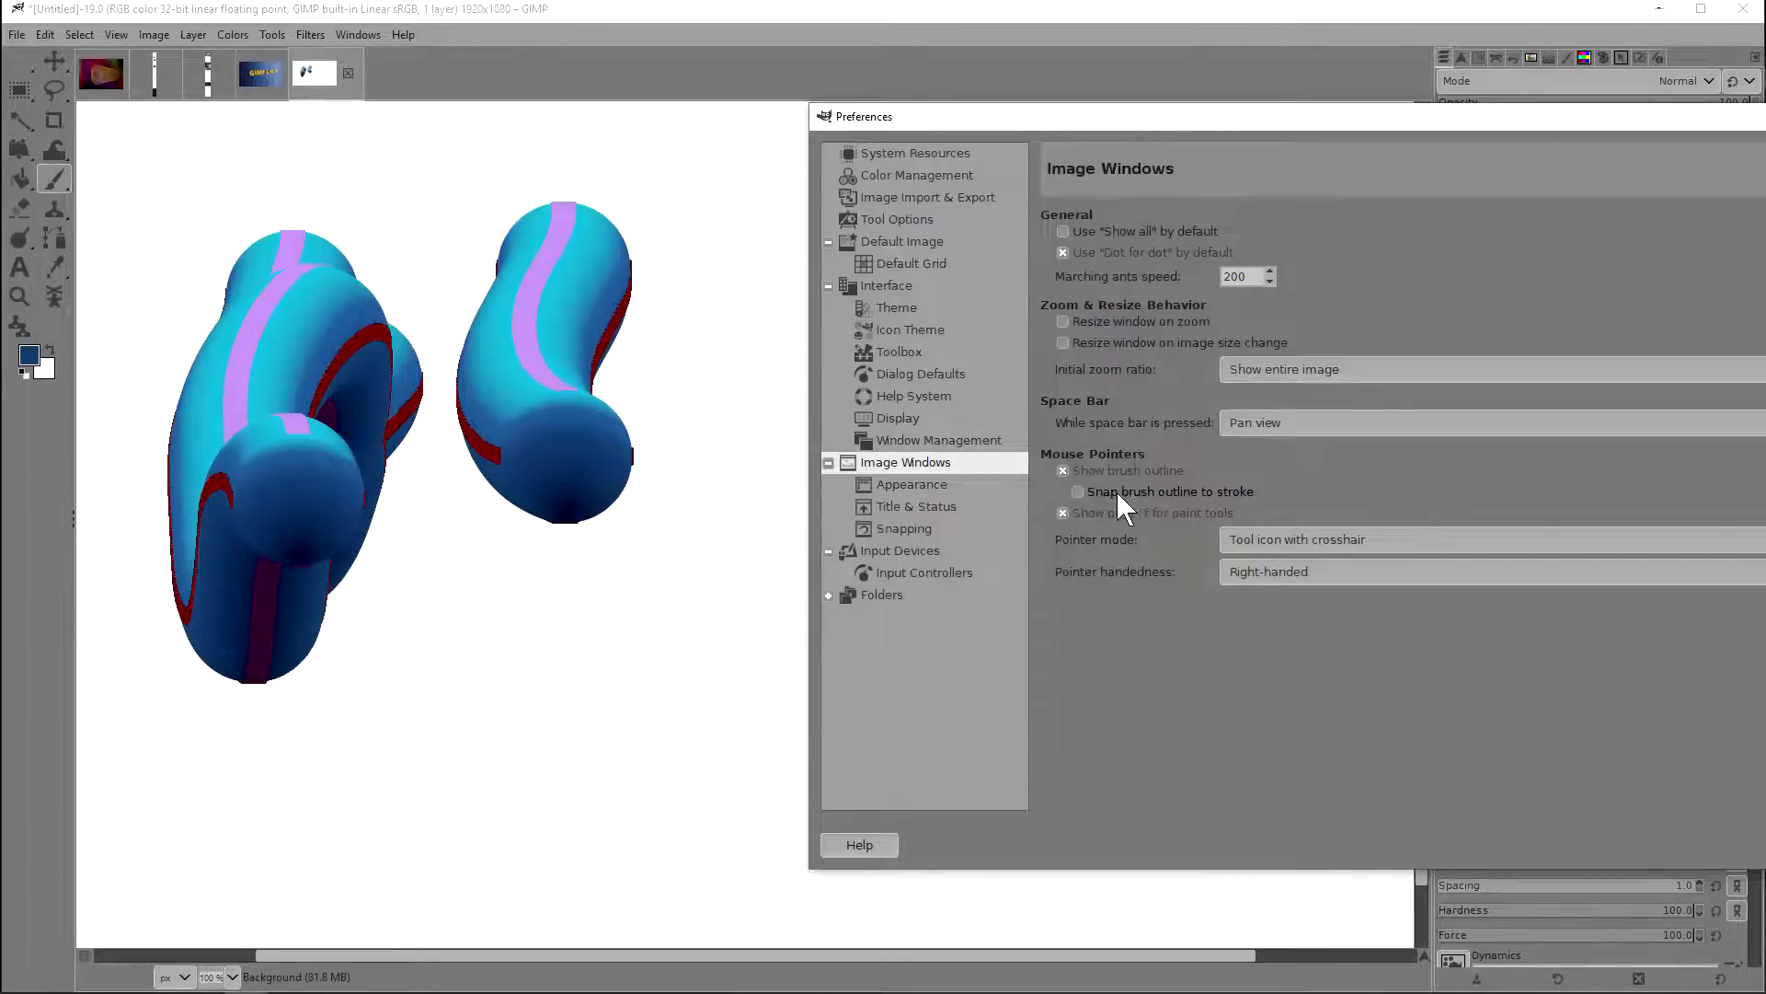
pyautogui.click(1184, 494)
pyautogui.moveTo(671, 593)
pyautogui.mouseDown()
pyautogui.moveTo(537, 648)
pyautogui.moveTo(425, 610)
pyautogui.moveTo(372, 660)
pyautogui.moveTo(382, 696)
pyautogui.moveTo(447, 715)
pyautogui.moveTo(557, 613)
pyautogui.mouseUp()
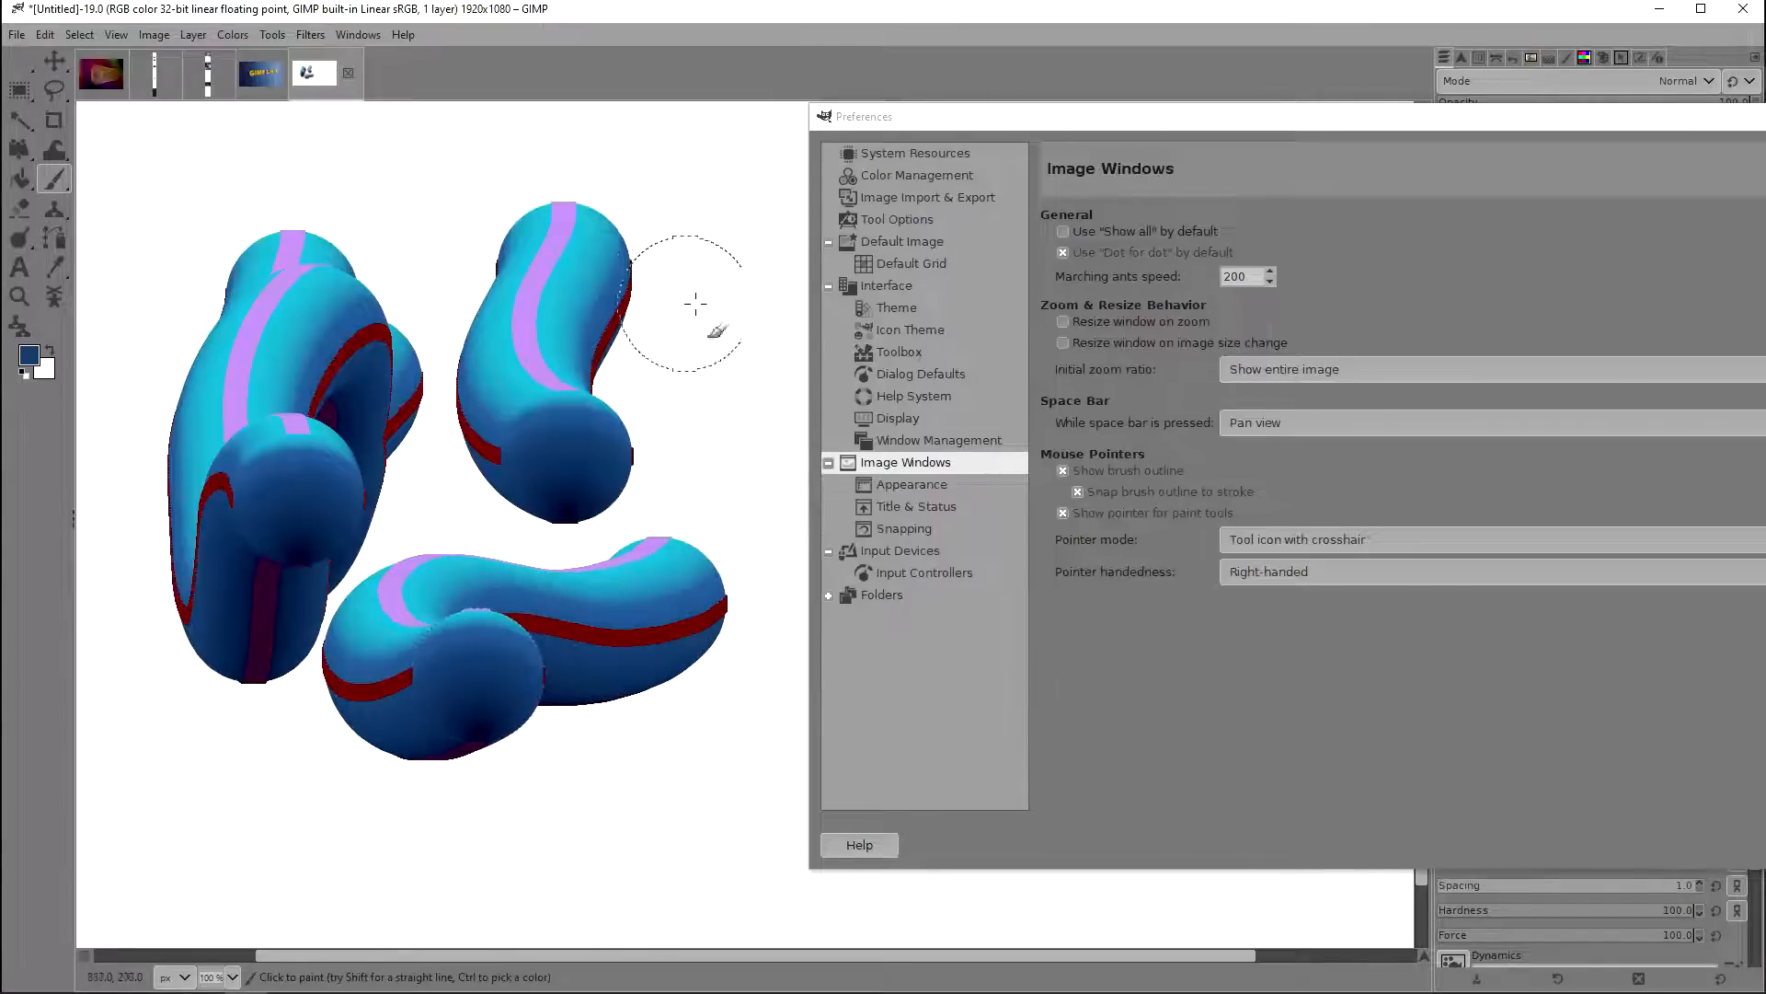
pyautogui.moveTo(680, 221)
pyautogui.mouseDown()
pyautogui.moveTo(675, 253)
pyautogui.moveTo(455, 308)
pyautogui.mouseUp()
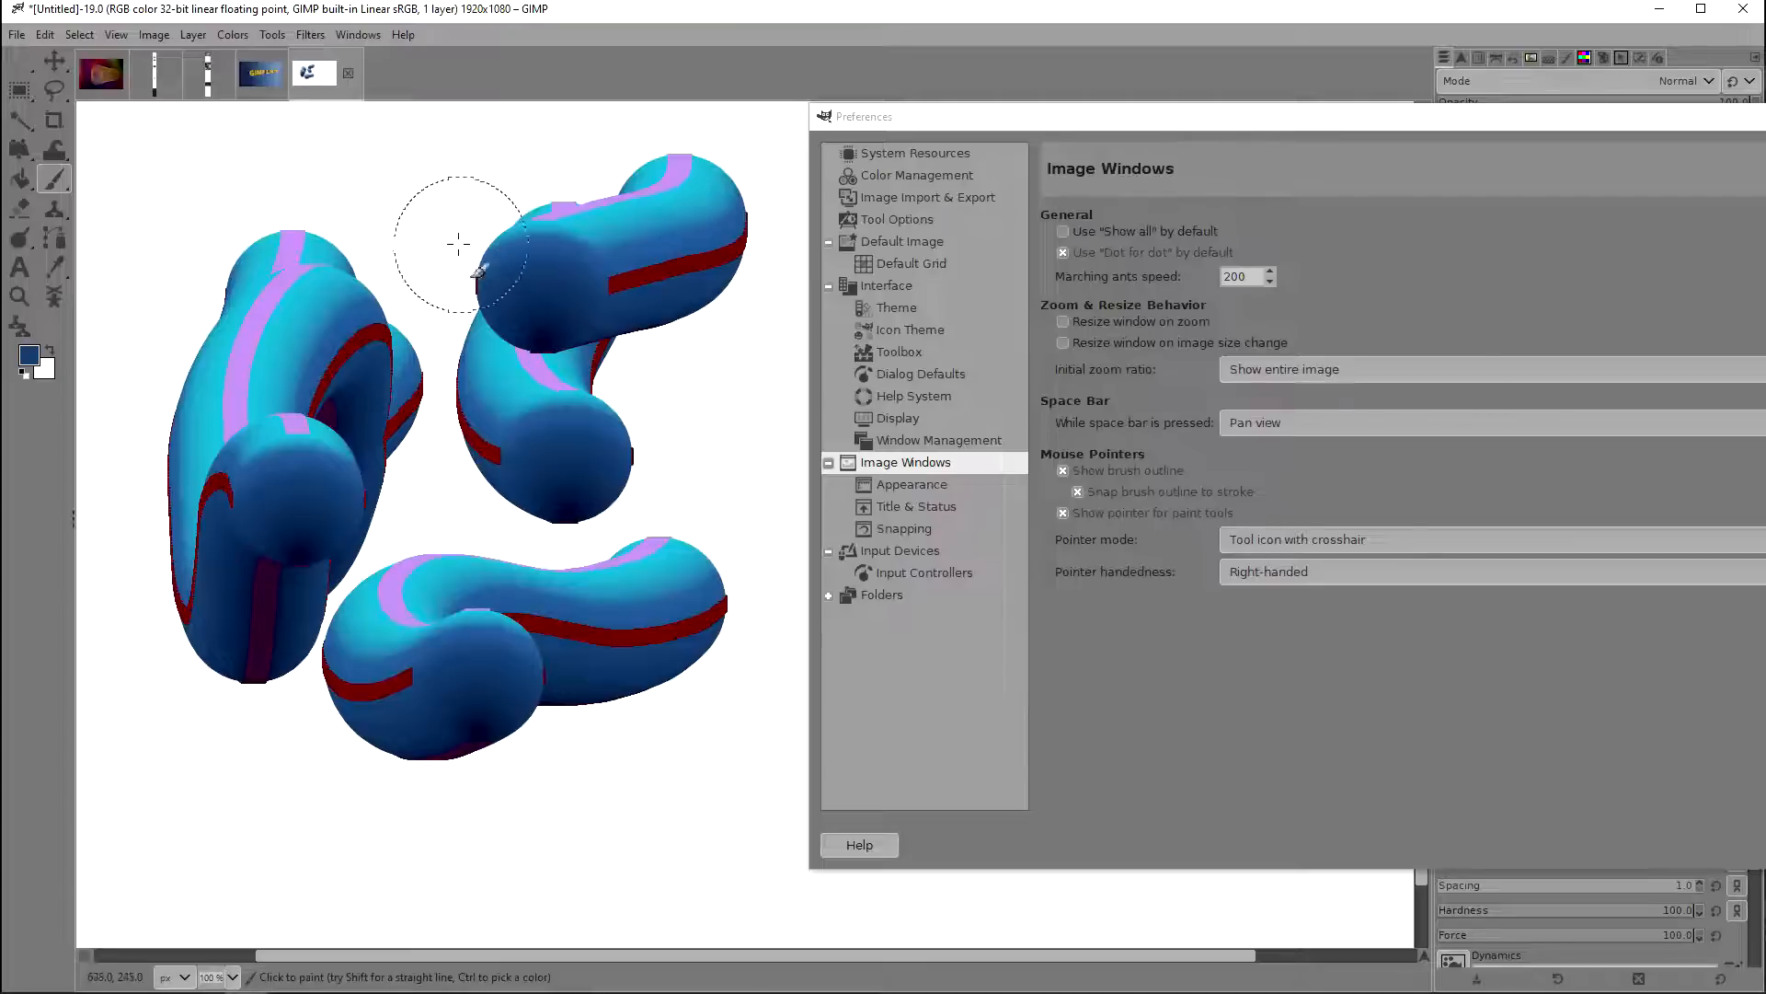
pyautogui.moveTo(561, 417)
pyautogui.mouseDown()
pyautogui.moveTo(651, 446)
pyautogui.moveTo(666, 463)
pyautogui.moveTo(649, 494)
pyautogui.moveTo(591, 501)
pyautogui.moveTo(479, 419)
pyautogui.moveTo(445, 445)
pyautogui.moveTo(447, 482)
pyautogui.moveTo(588, 506)
pyautogui.moveTo(599, 560)
pyautogui.moveTo(550, 580)
pyautogui.mouseUp()
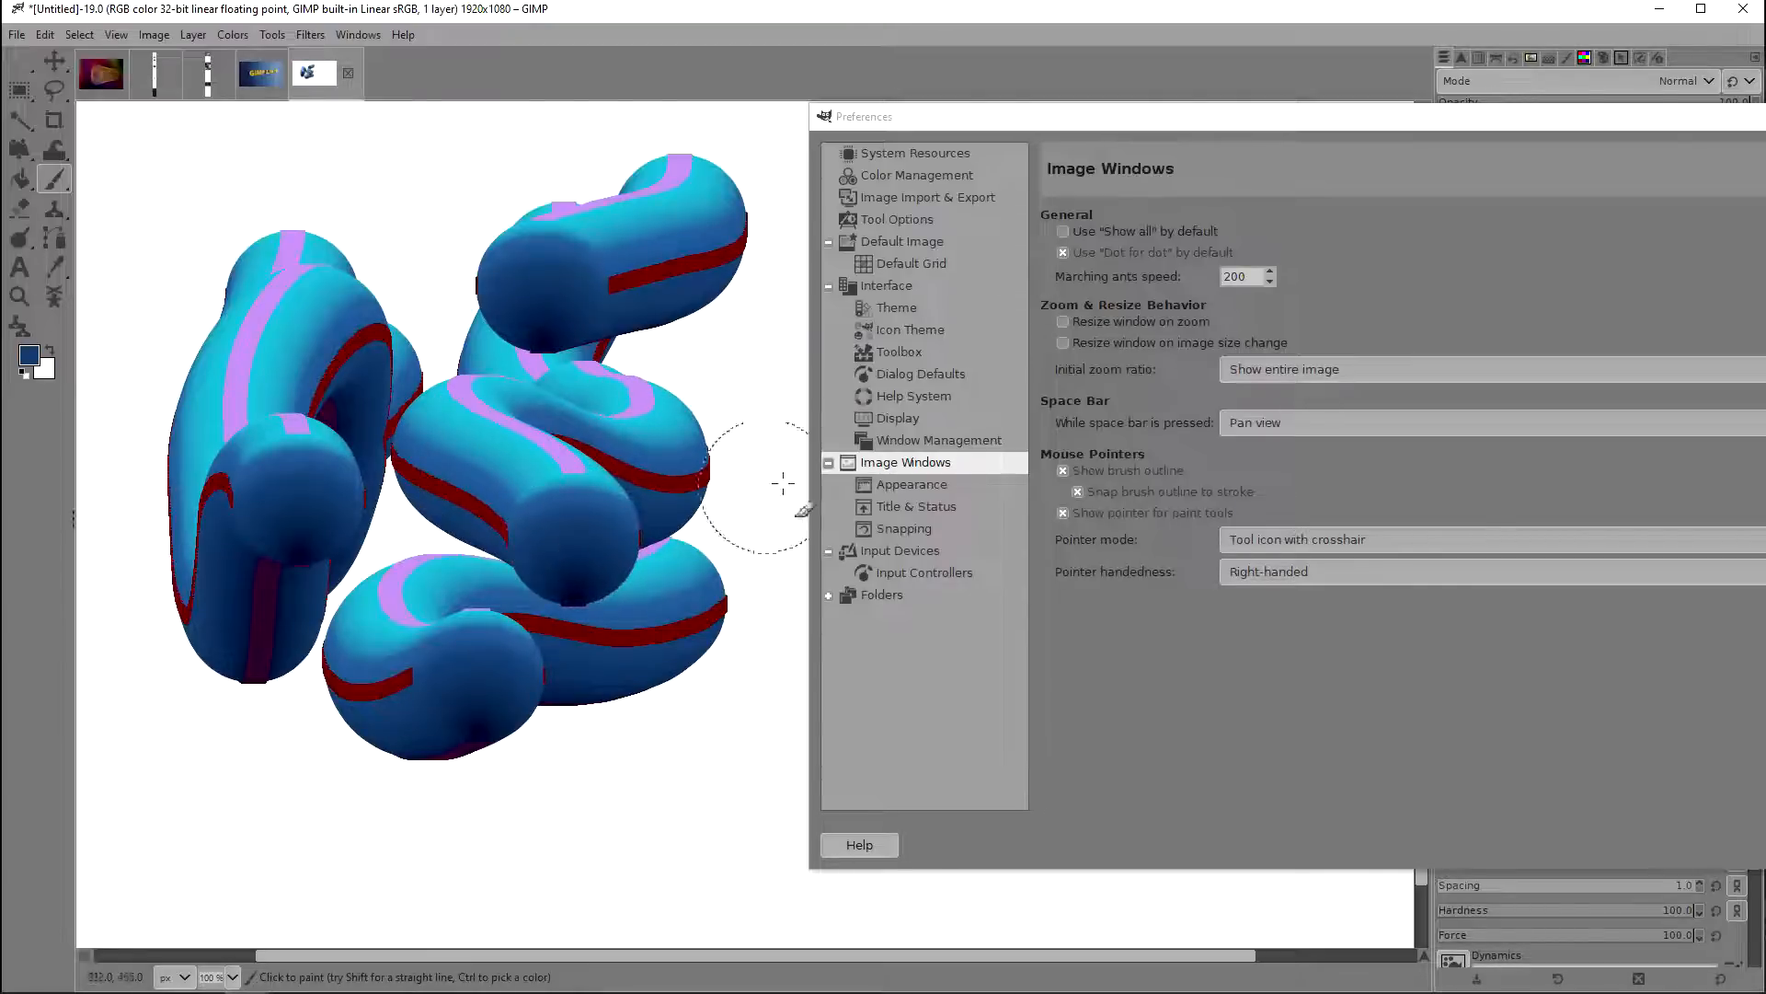
# Step: Paint a long winding comparison stroke with brush outline snapping turned off, and turn the snapping option back on
pyautogui.click(1129, 491)
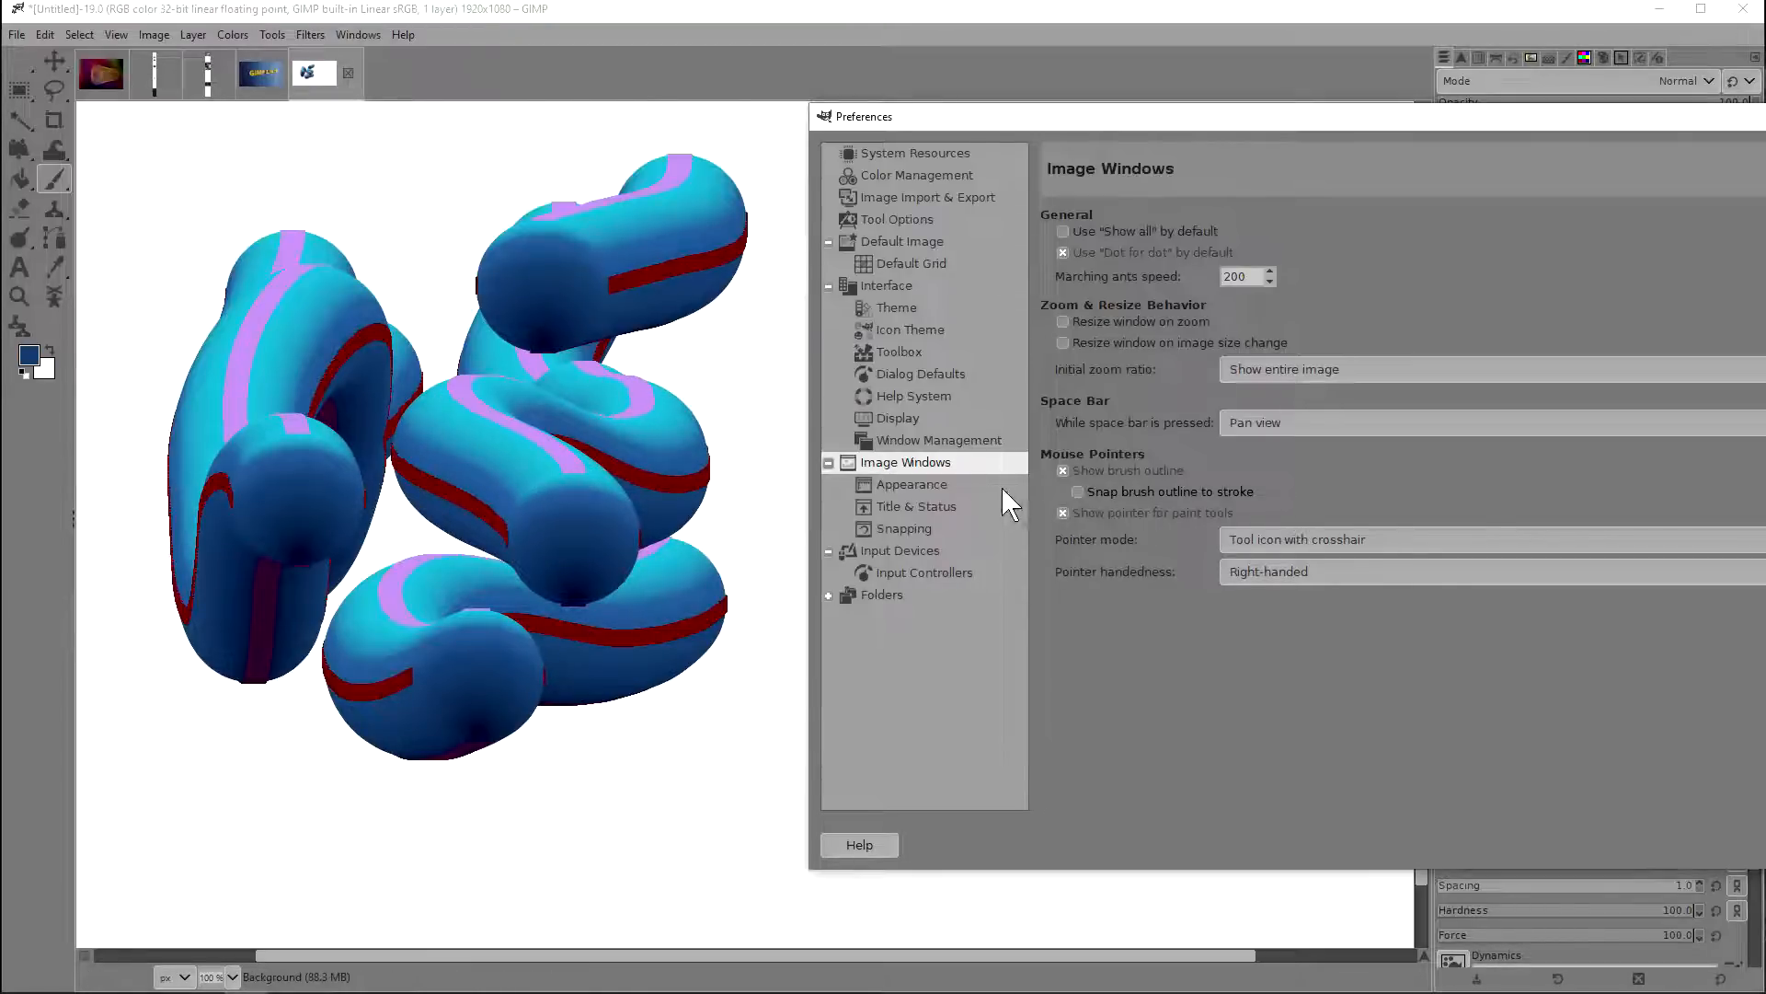
pyautogui.moveTo(539, 356)
pyautogui.mouseDown()
pyautogui.moveTo(377, 312)
pyautogui.moveTo(332, 326)
pyautogui.moveTo(302, 375)
pyautogui.moveTo(300, 439)
pyautogui.moveTo(382, 463)
pyautogui.moveTo(542, 444)
pyautogui.moveTo(596, 458)
pyautogui.moveTo(601, 489)
pyautogui.moveTo(571, 516)
pyautogui.moveTo(373, 555)
pyautogui.moveTo(319, 596)
pyautogui.moveTo(304, 646)
pyautogui.moveTo(319, 662)
pyautogui.moveTo(468, 691)
pyautogui.moveTo(496, 738)
pyautogui.moveTo(461, 765)
pyautogui.moveTo(365, 752)
pyautogui.moveTo(413, 724)
pyautogui.moveTo(445, 743)
pyautogui.mouseUp()
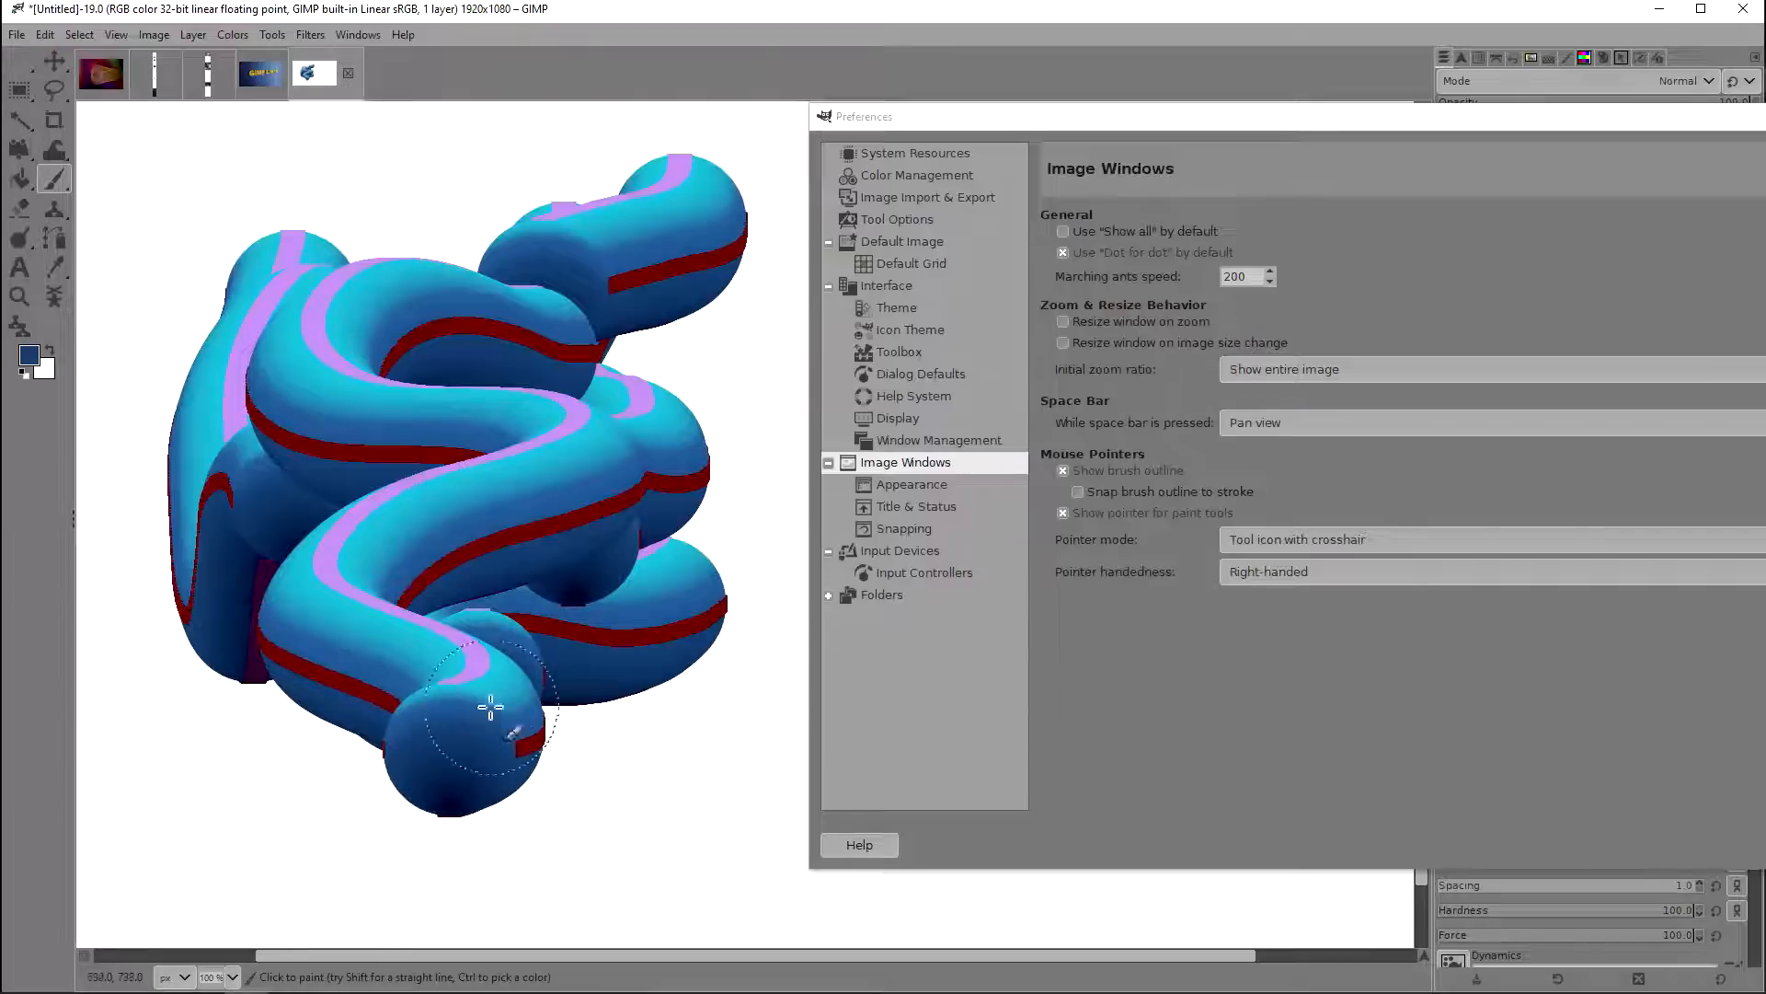
pyautogui.click(1095, 493)
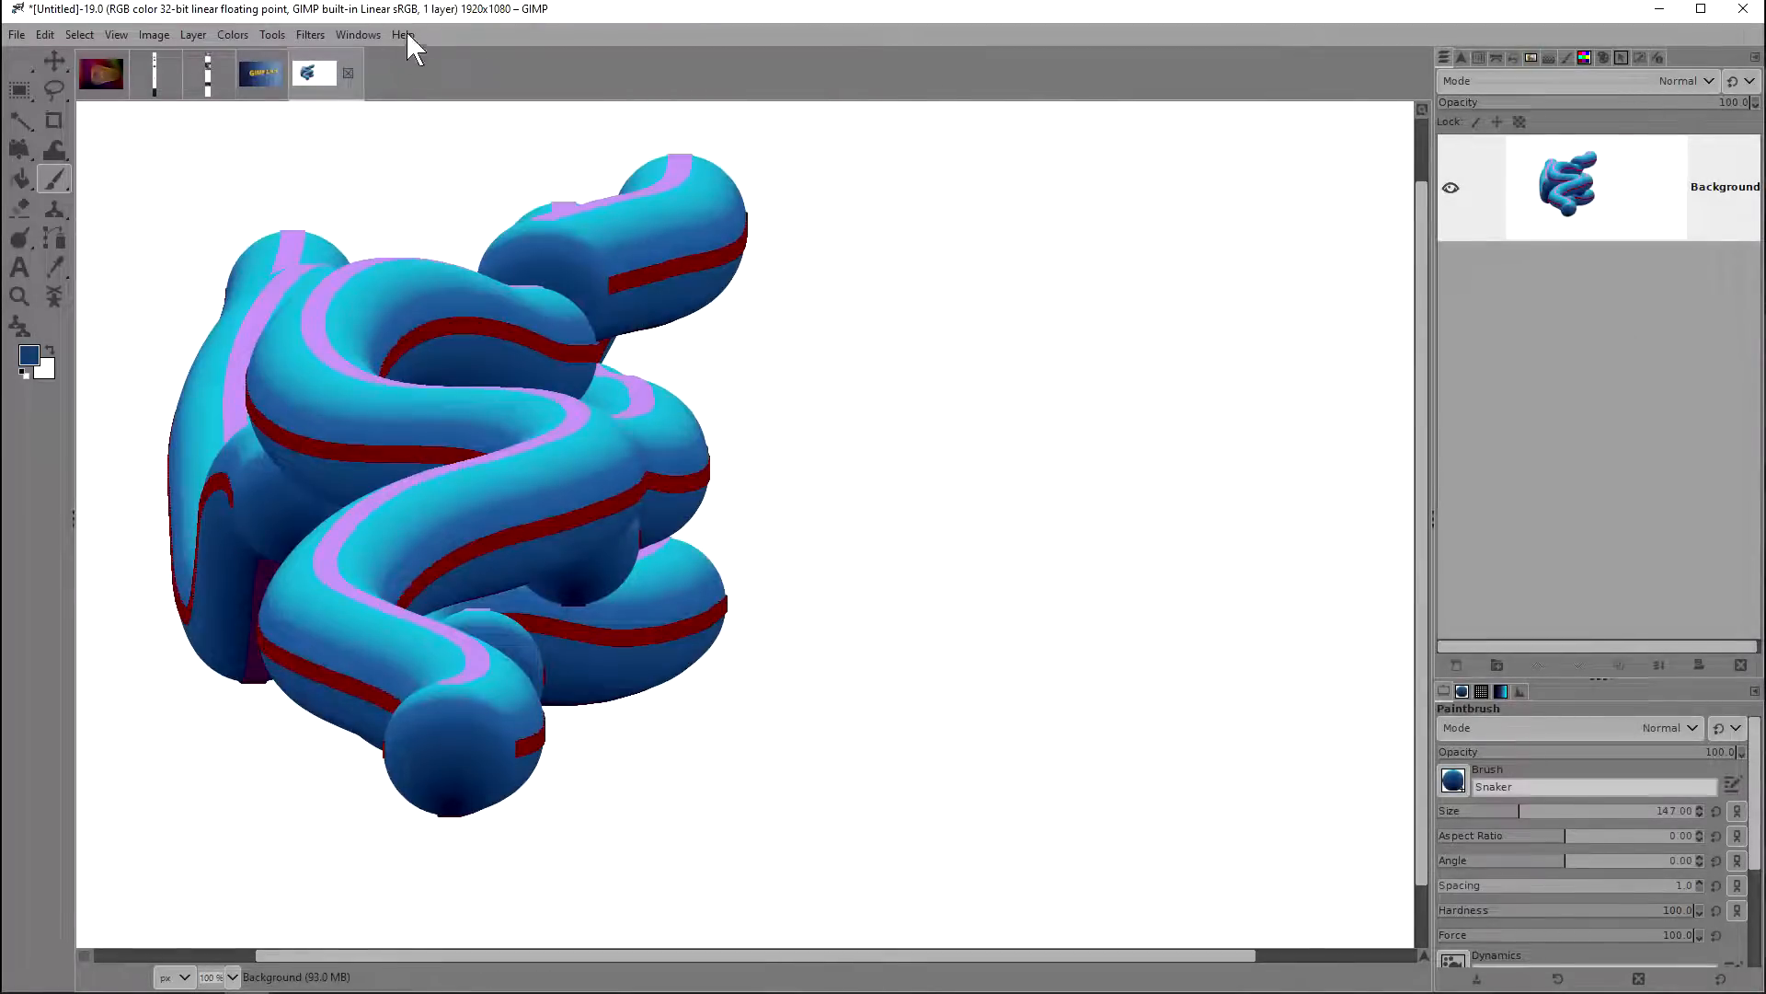
# Step: Switch to the Gimp 21018 thumbnail image and select the layer group containing the yellow text
pyautogui.click(259, 70)
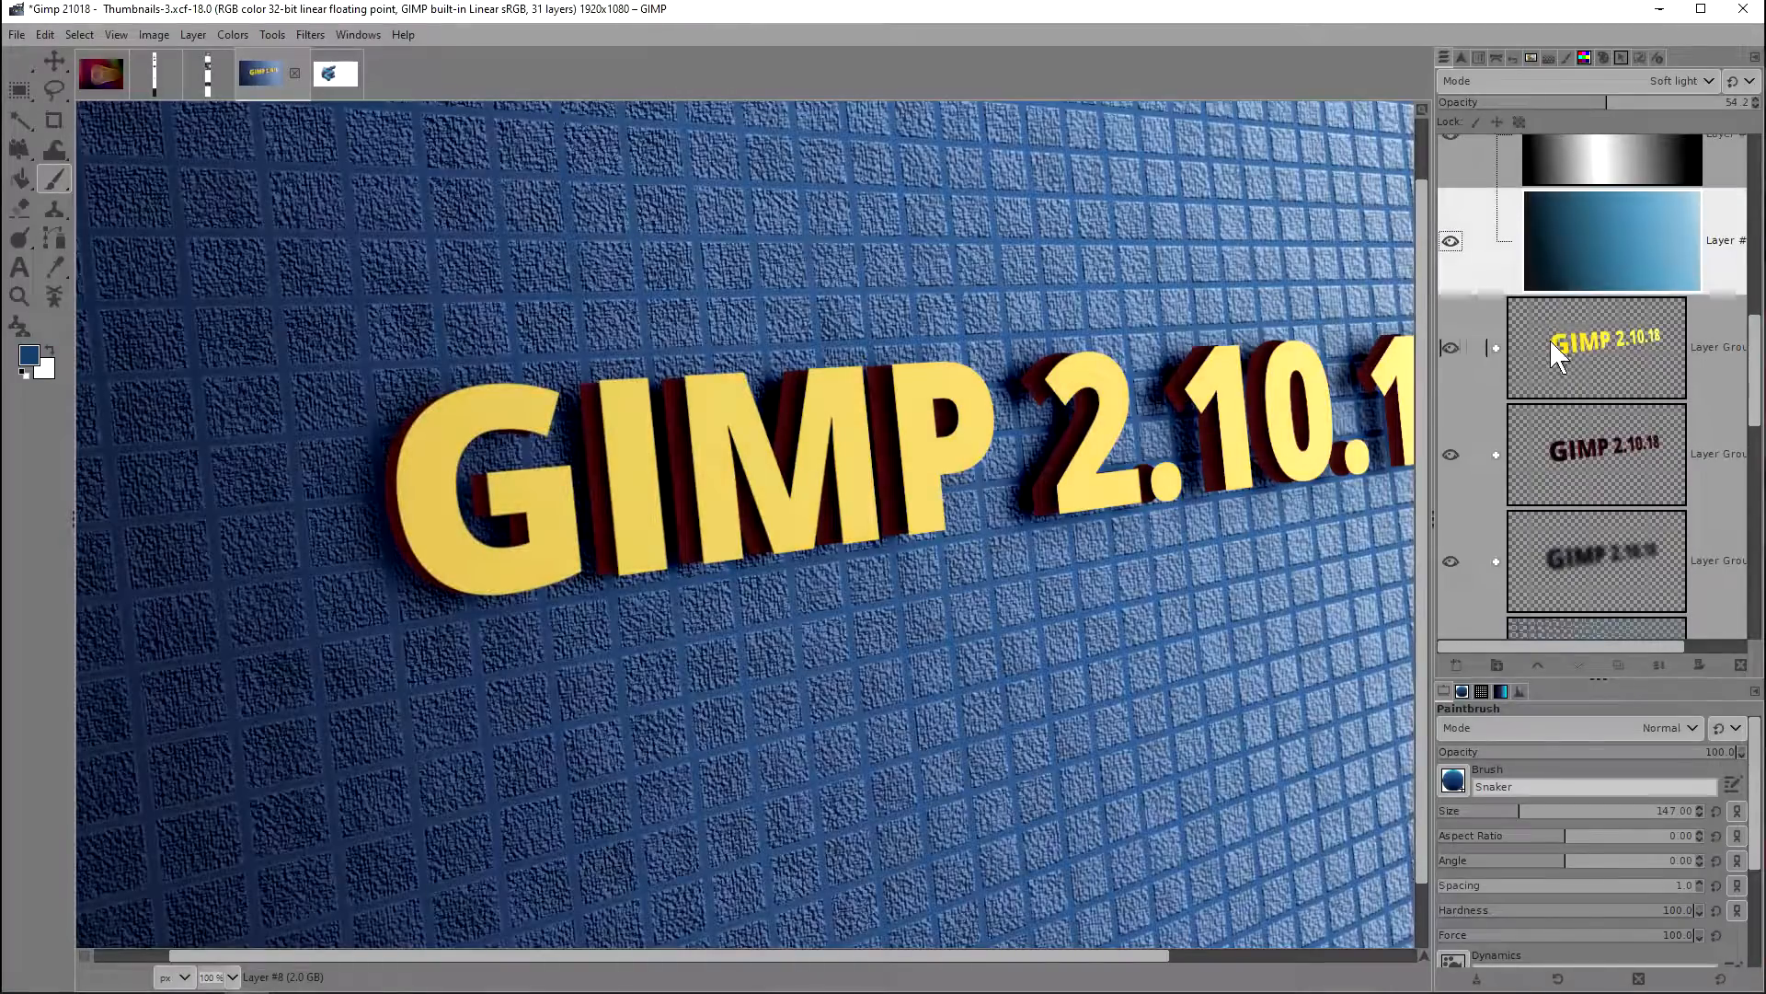
pyautogui.click(1549, 341)
pyautogui.scroll(-2, 1527, 341)
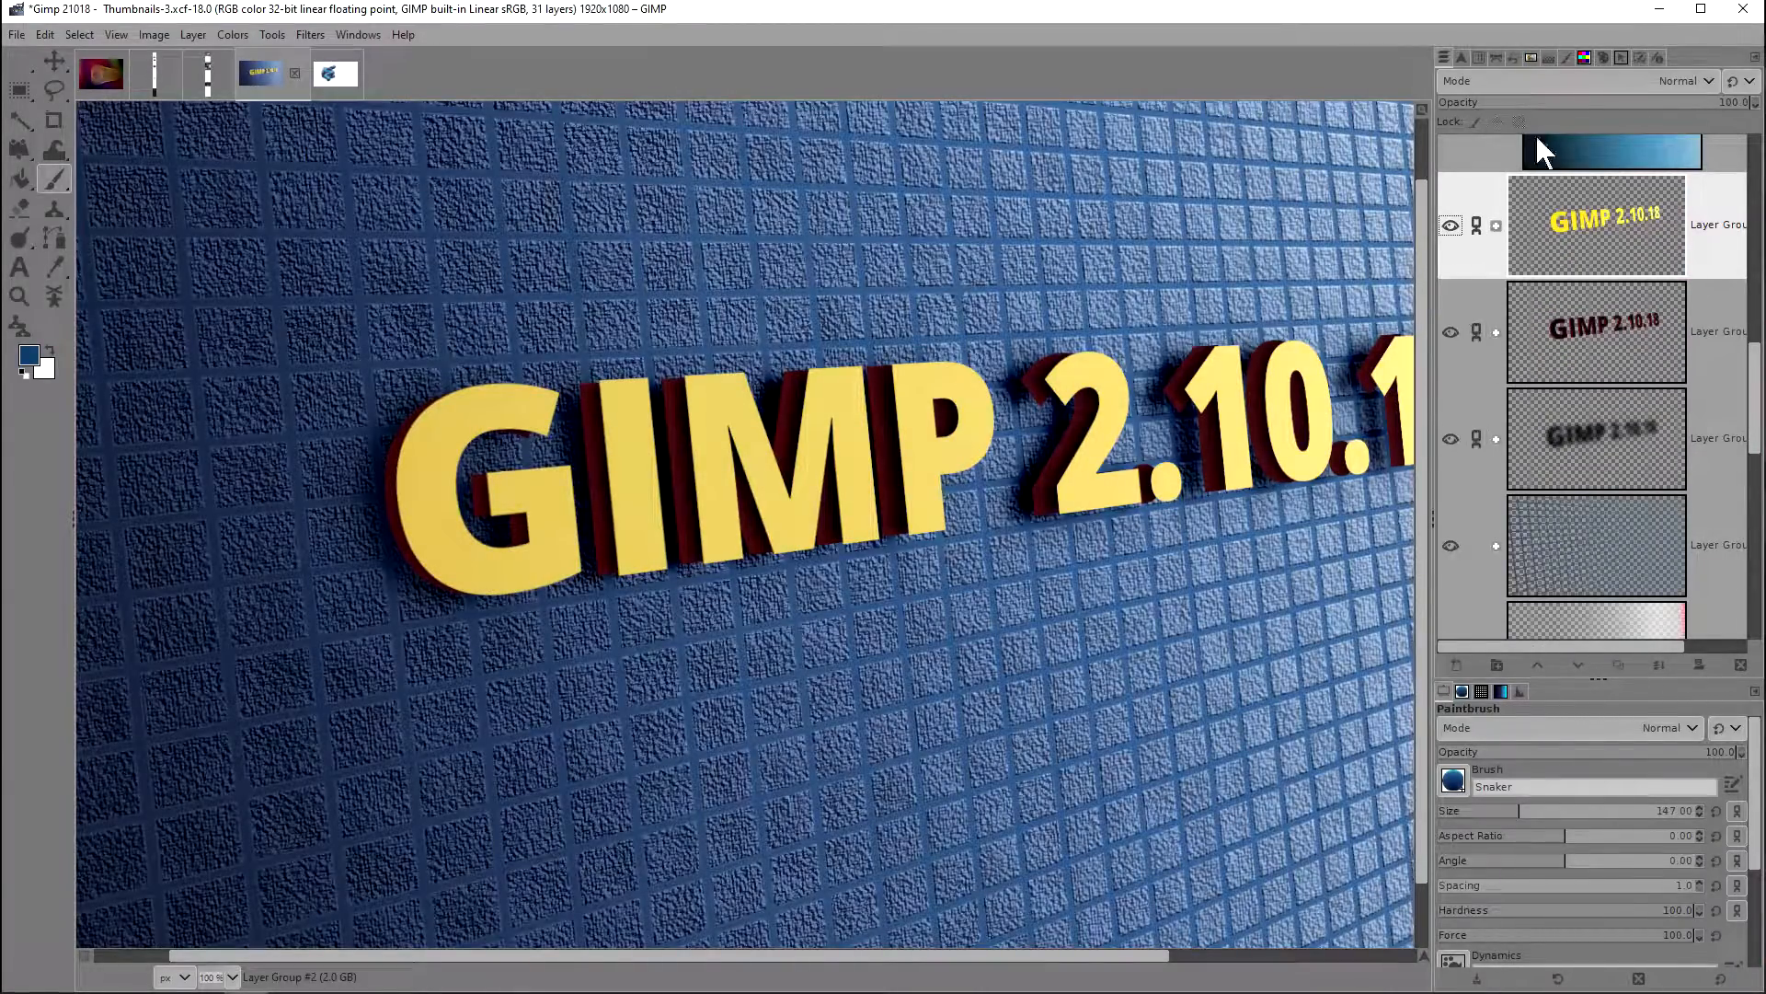
pyautogui.scroll(1, 1601, 368)
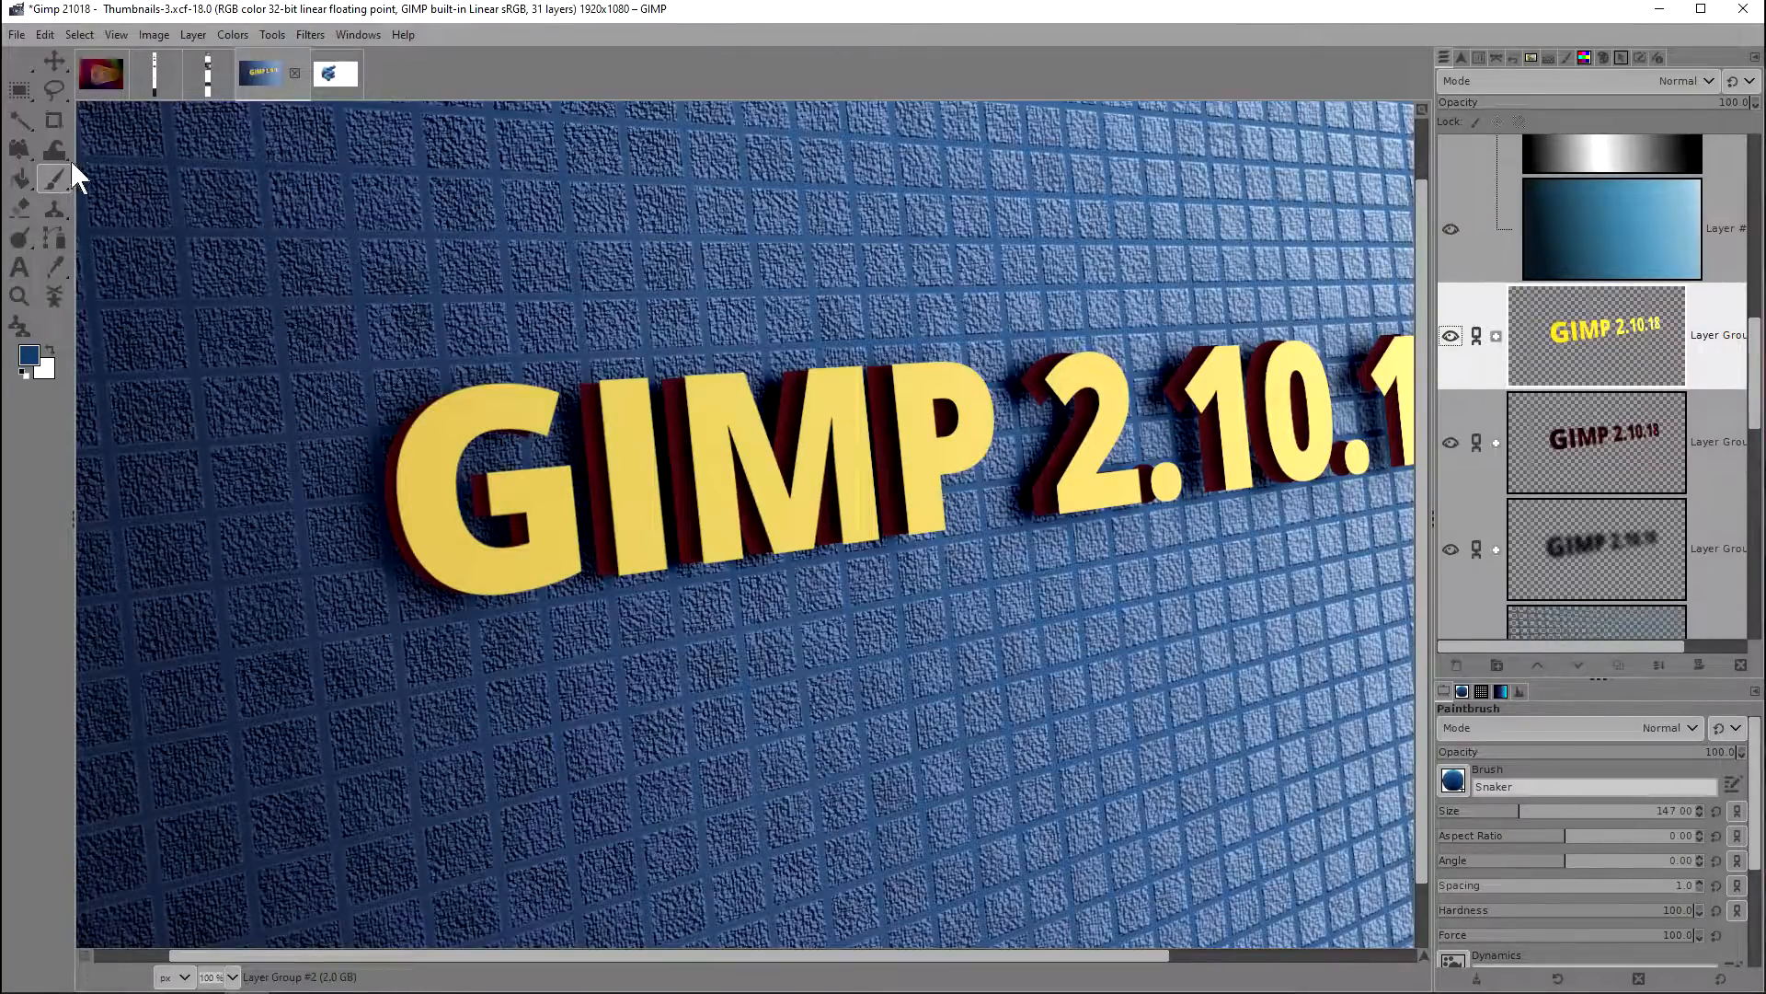
# Step: Start a 3D Transform on the layer group containing the yellow text and turn off its composited preview
pyautogui.moveTo(1042, 416); pyautogui.dragTo(939, 429)
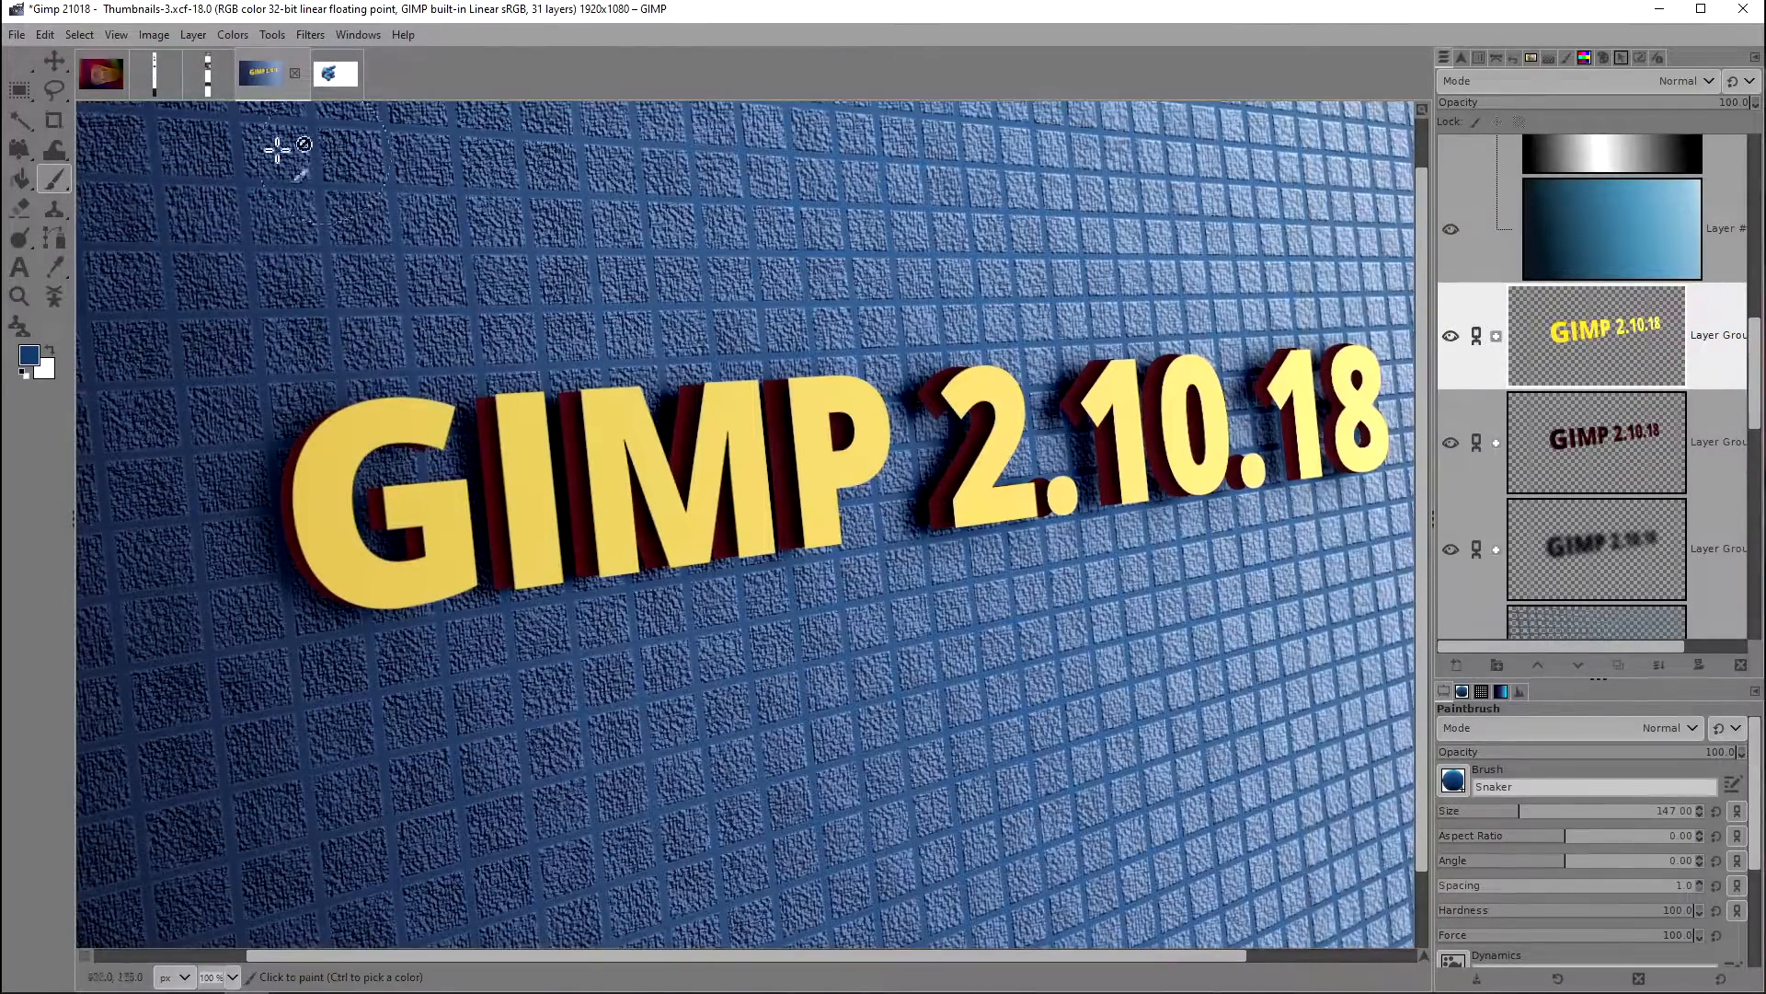
pyautogui.click(53, 61)
pyautogui.moveTo(826, 357); pyautogui.dragTo(913, 375)
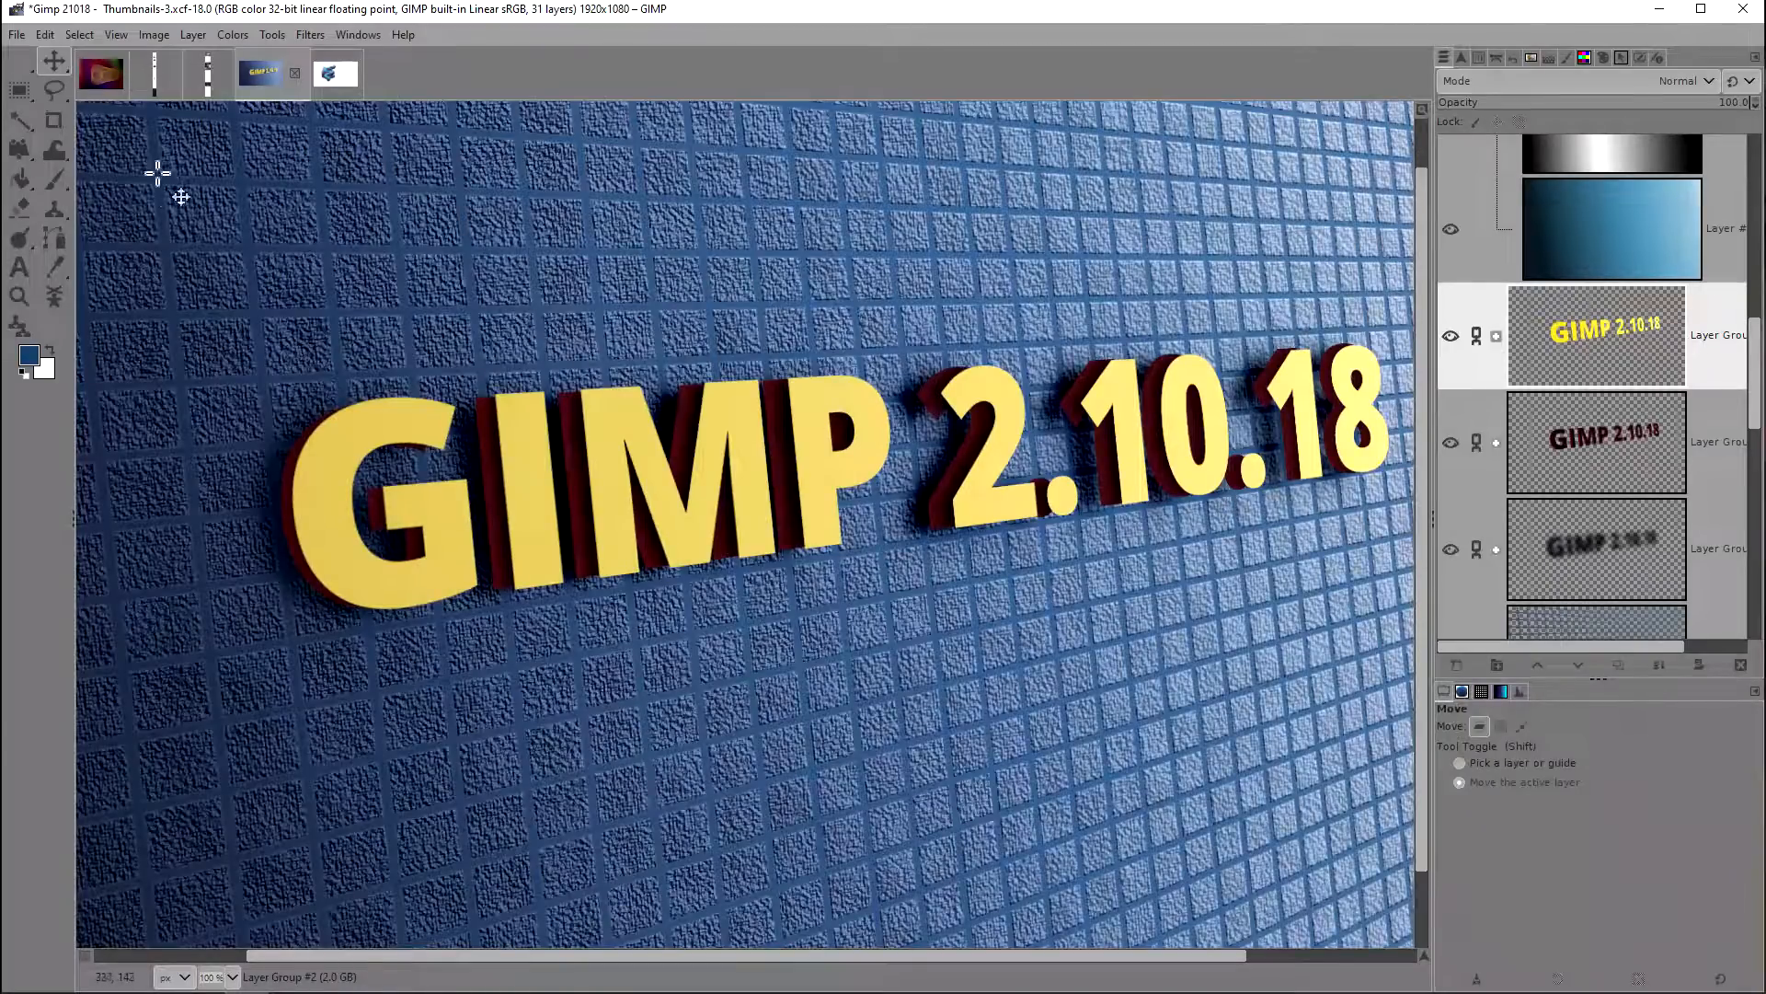
pyautogui.moveTo(906, 300); pyautogui.dragTo(780, 319)
pyautogui.scroll(-2, 781, 319)
pyautogui.scroll(1, 780, 319)
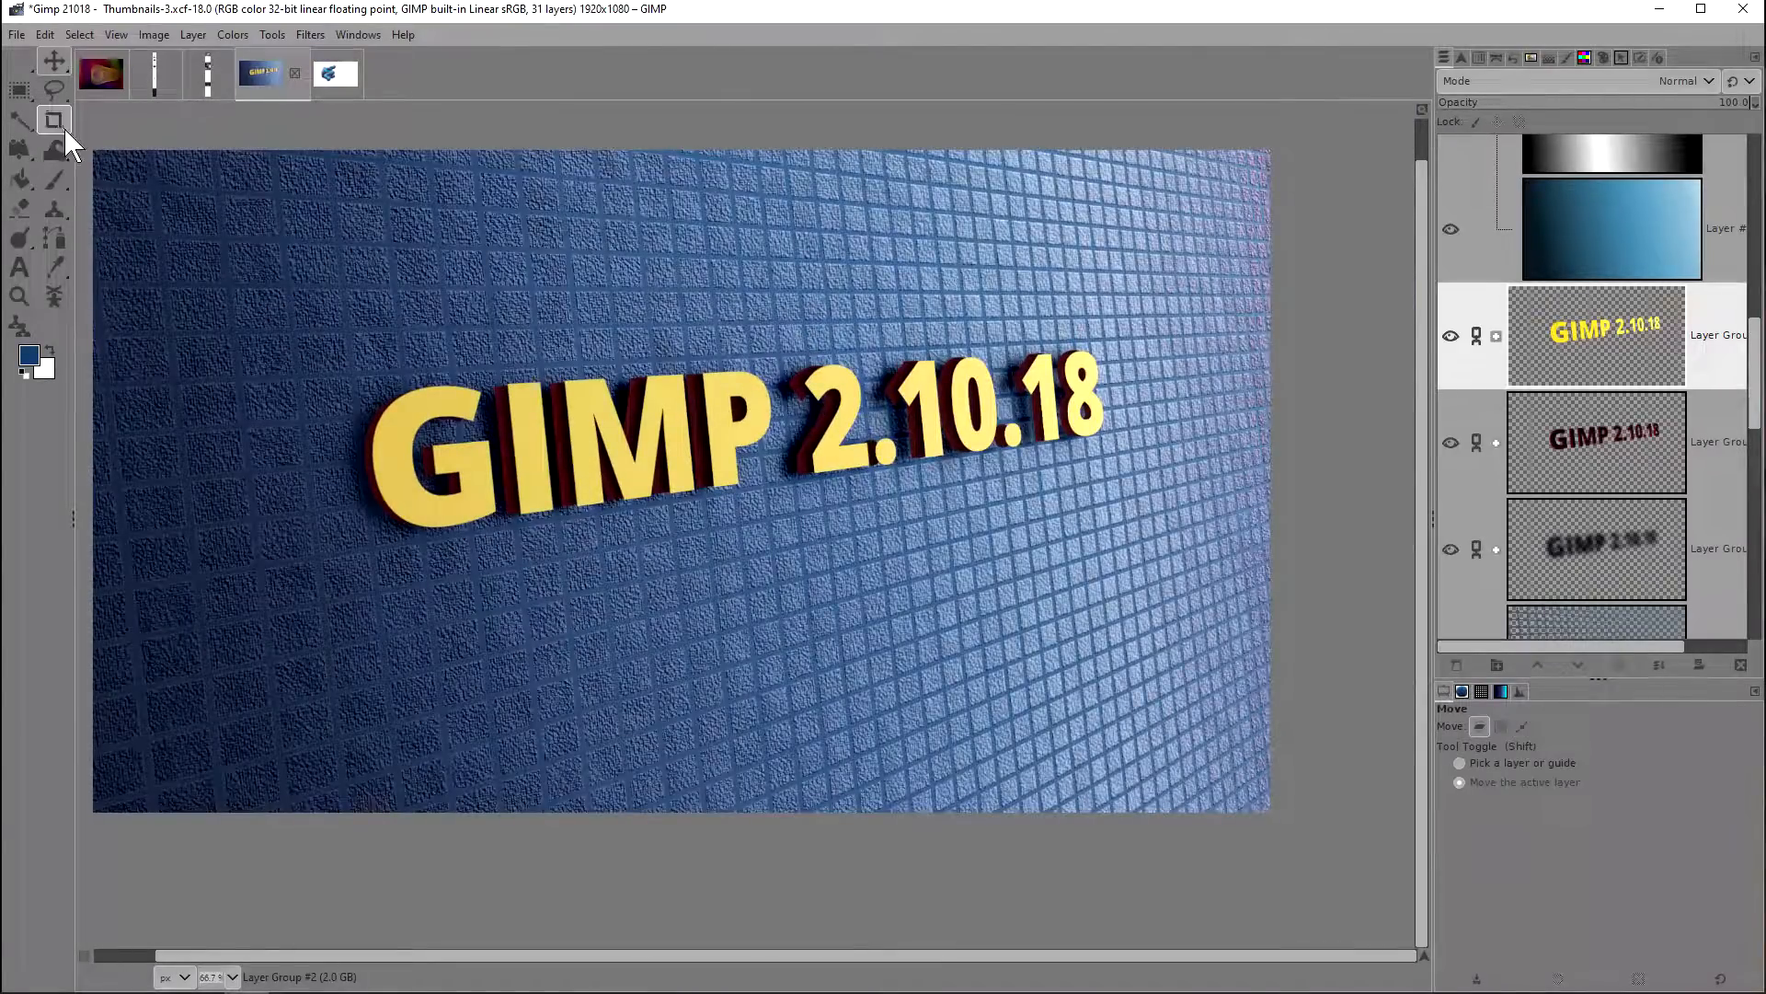
pyautogui.hotkey('shift', 'w')
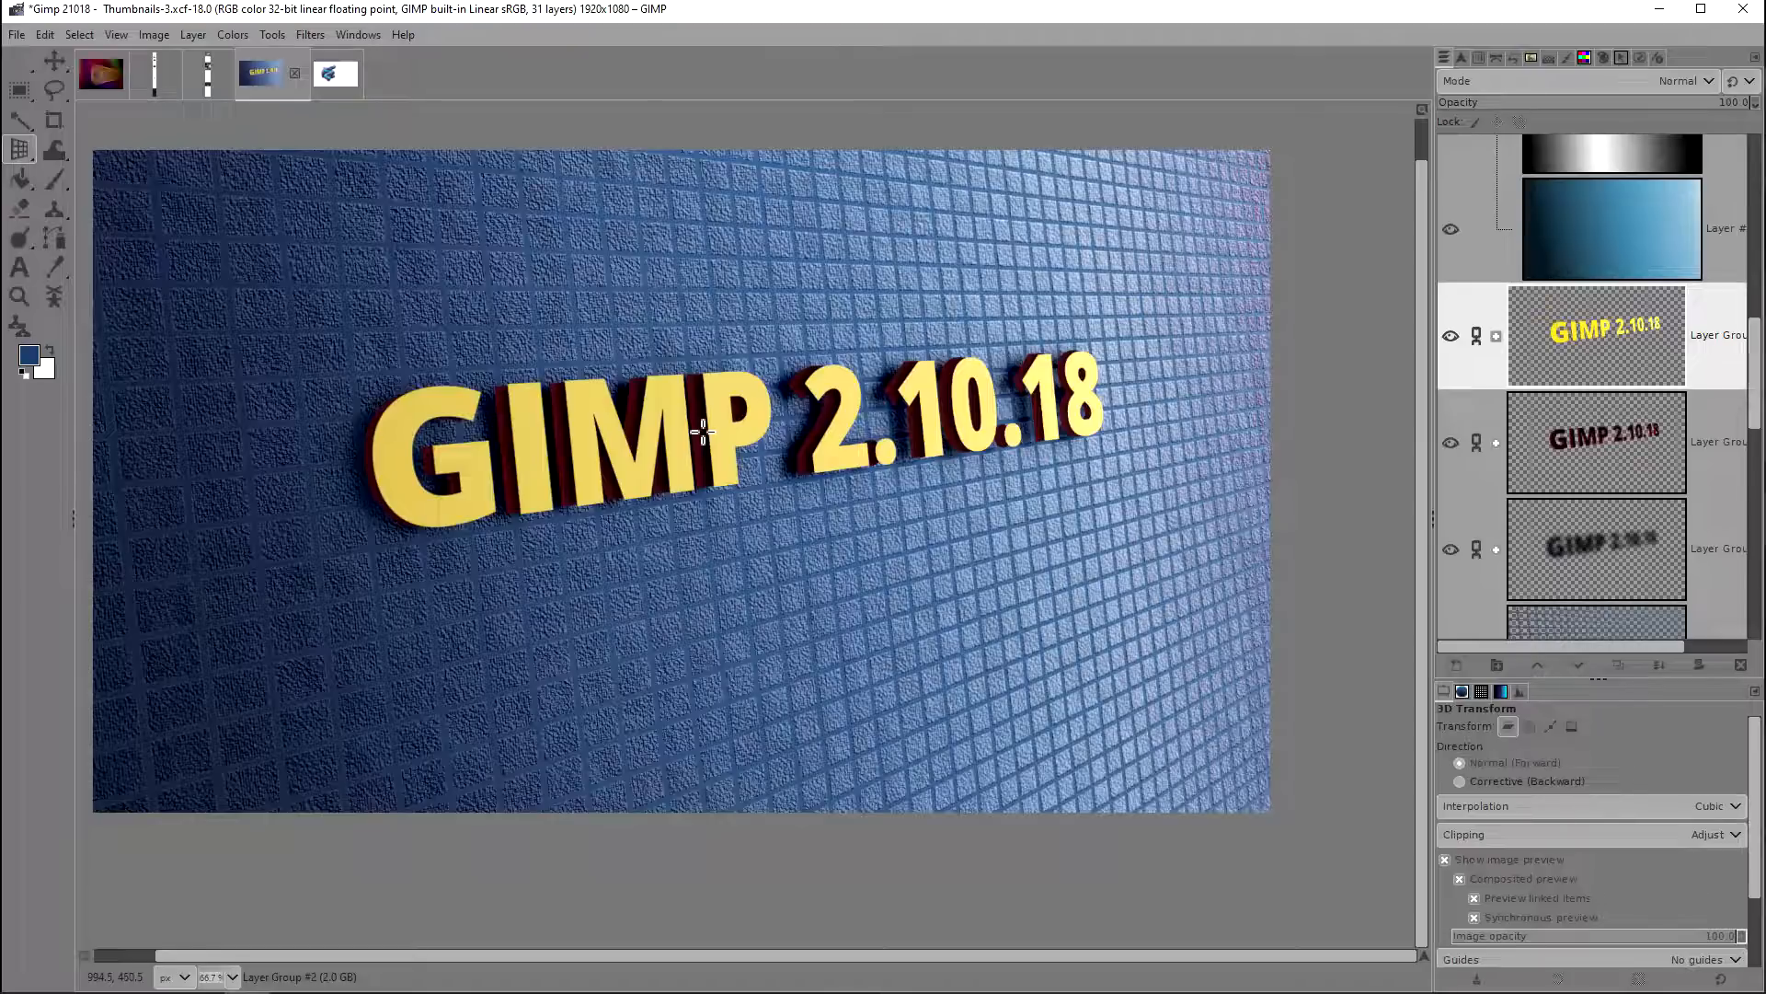
pyautogui.click(703, 431)
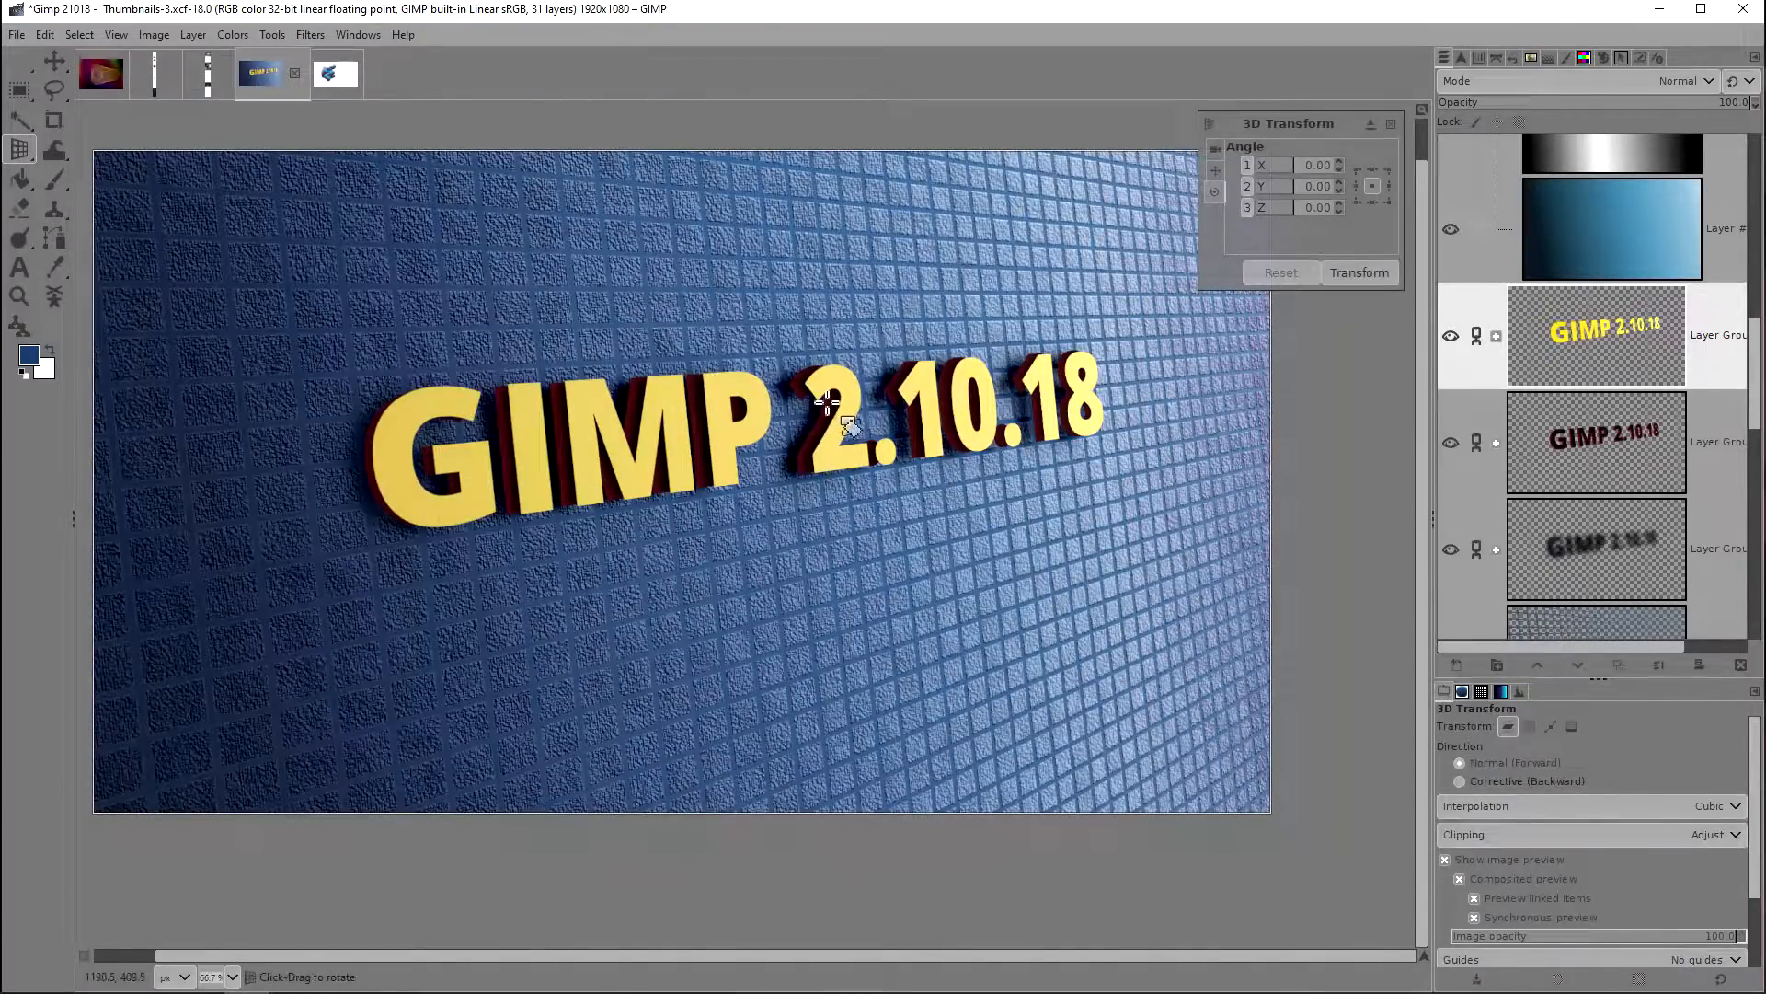
pyautogui.click(1460, 878)
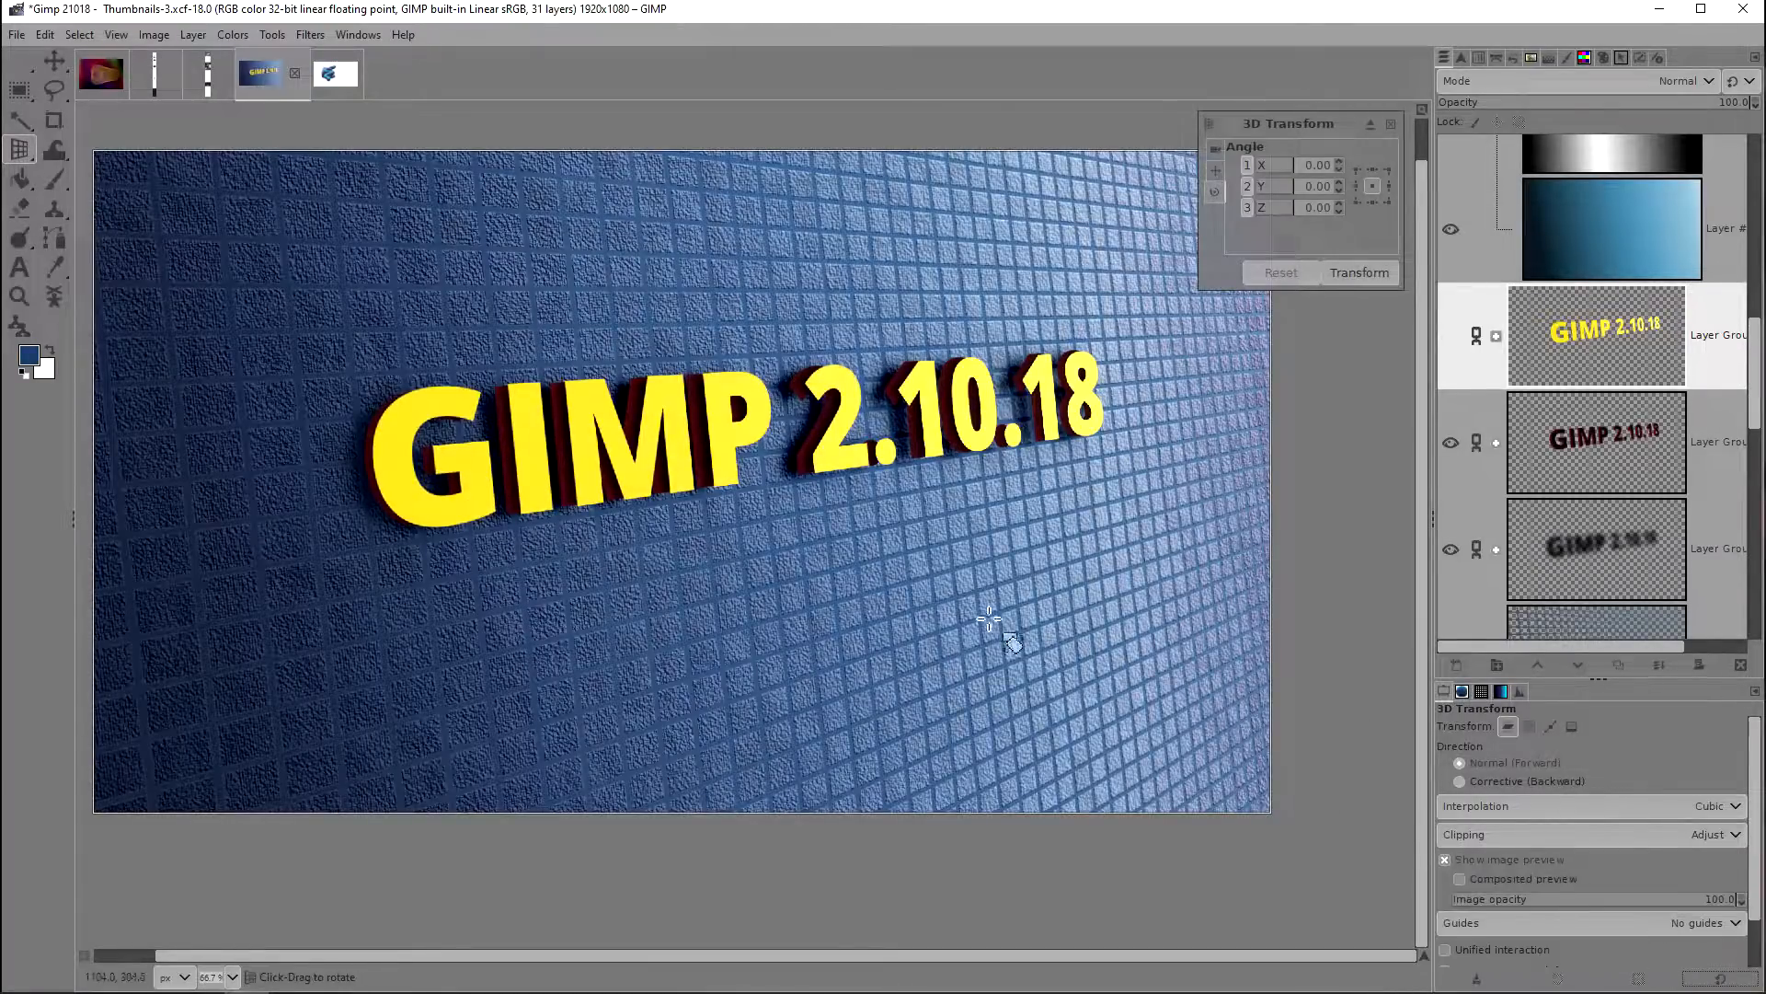
# Step: Rotate the text group in 3D to about X -44, Y 21, Z 12 degrees, apply the transform and undo it
pyautogui.moveTo(874, 405); pyautogui.dragTo(920, 469)
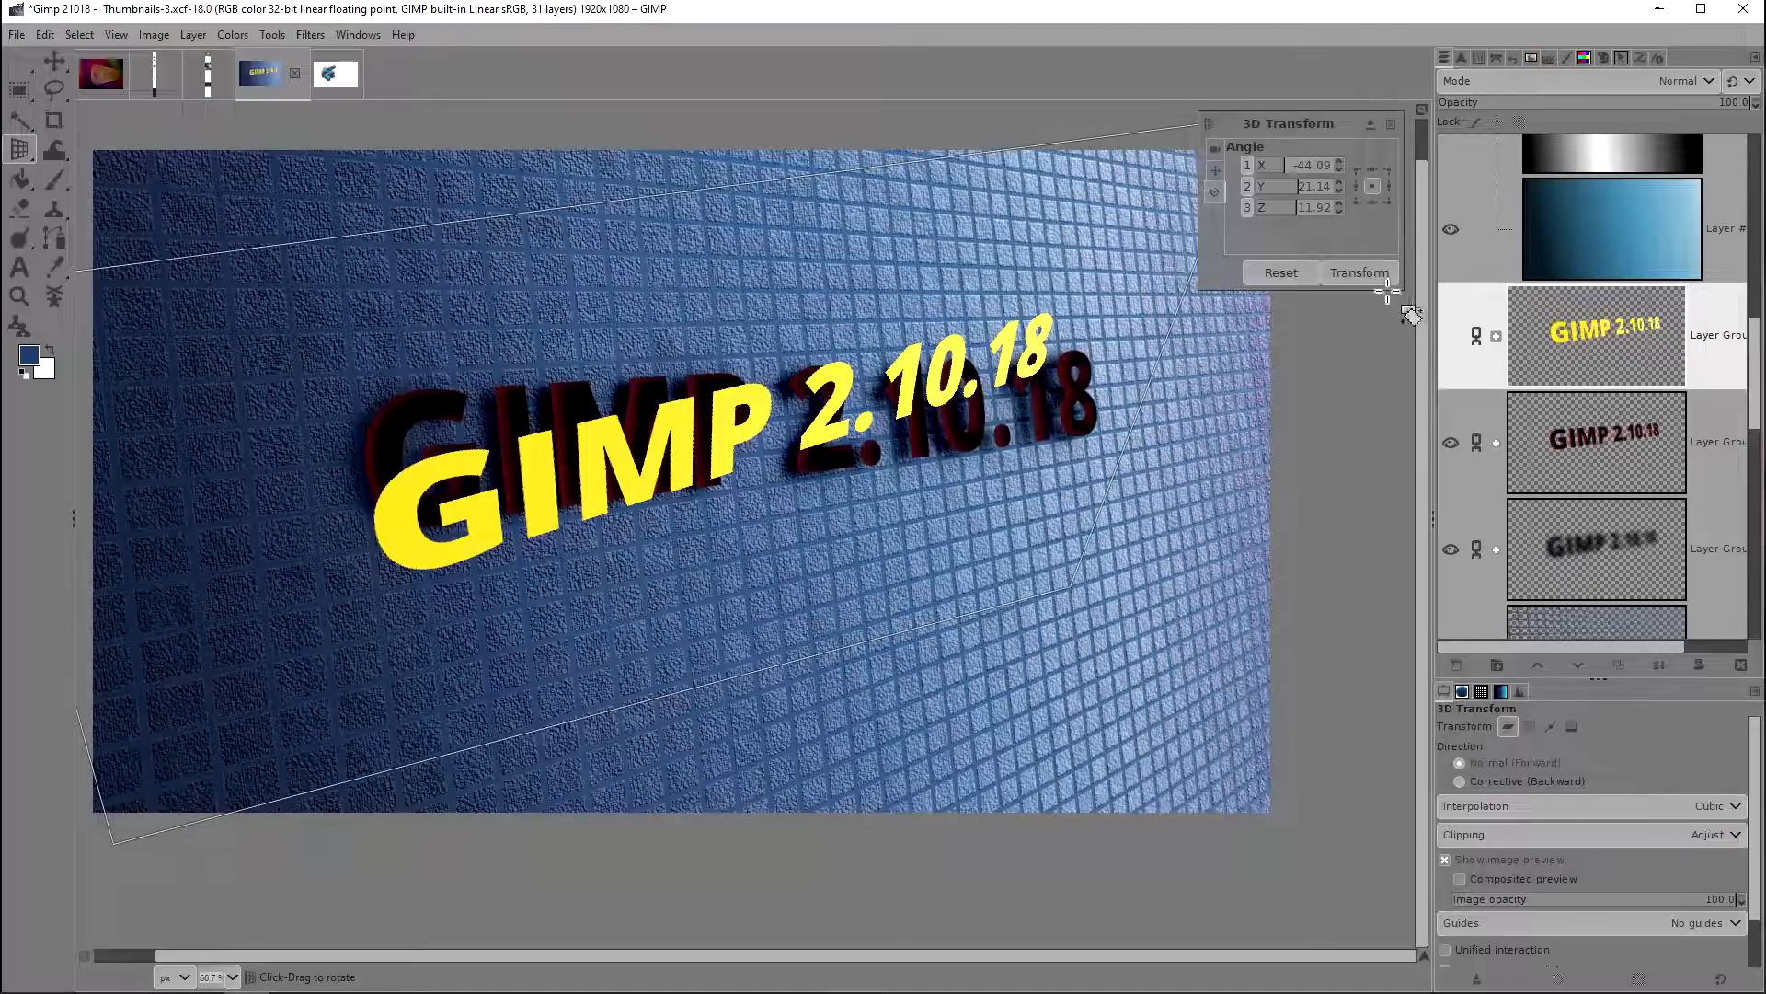
pyautogui.click(1356, 276)
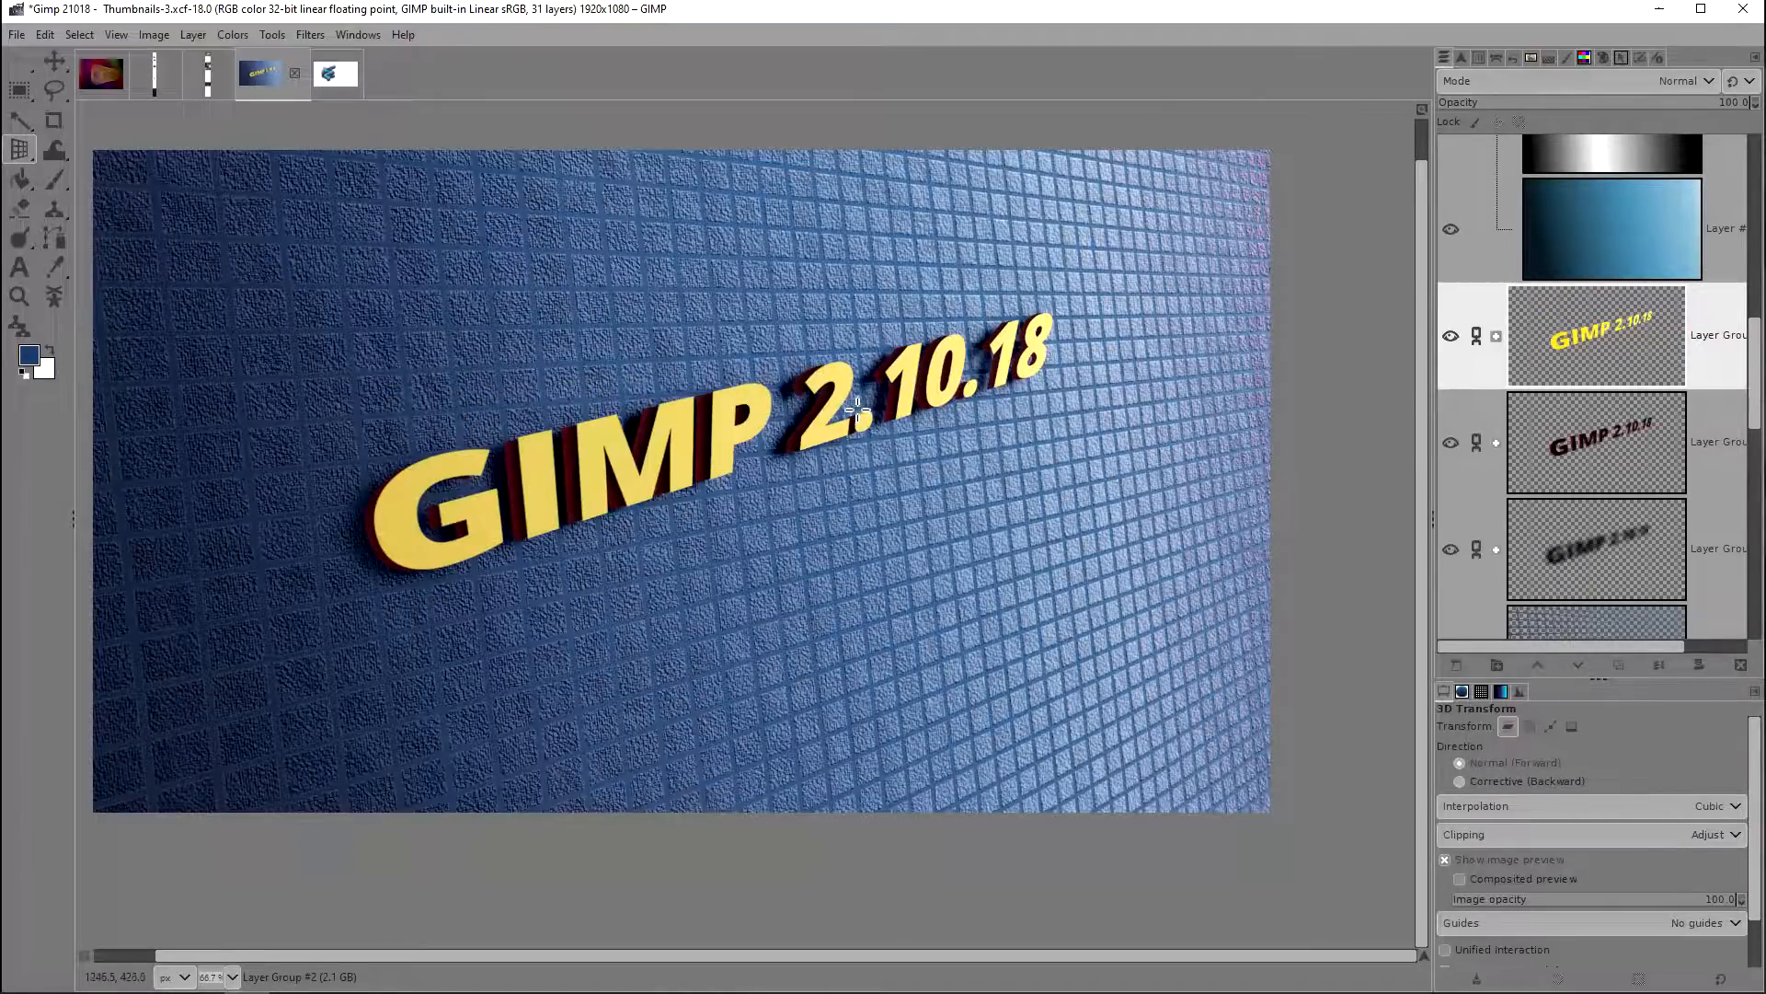
pyautogui.hotkey('ctrl', 'z')
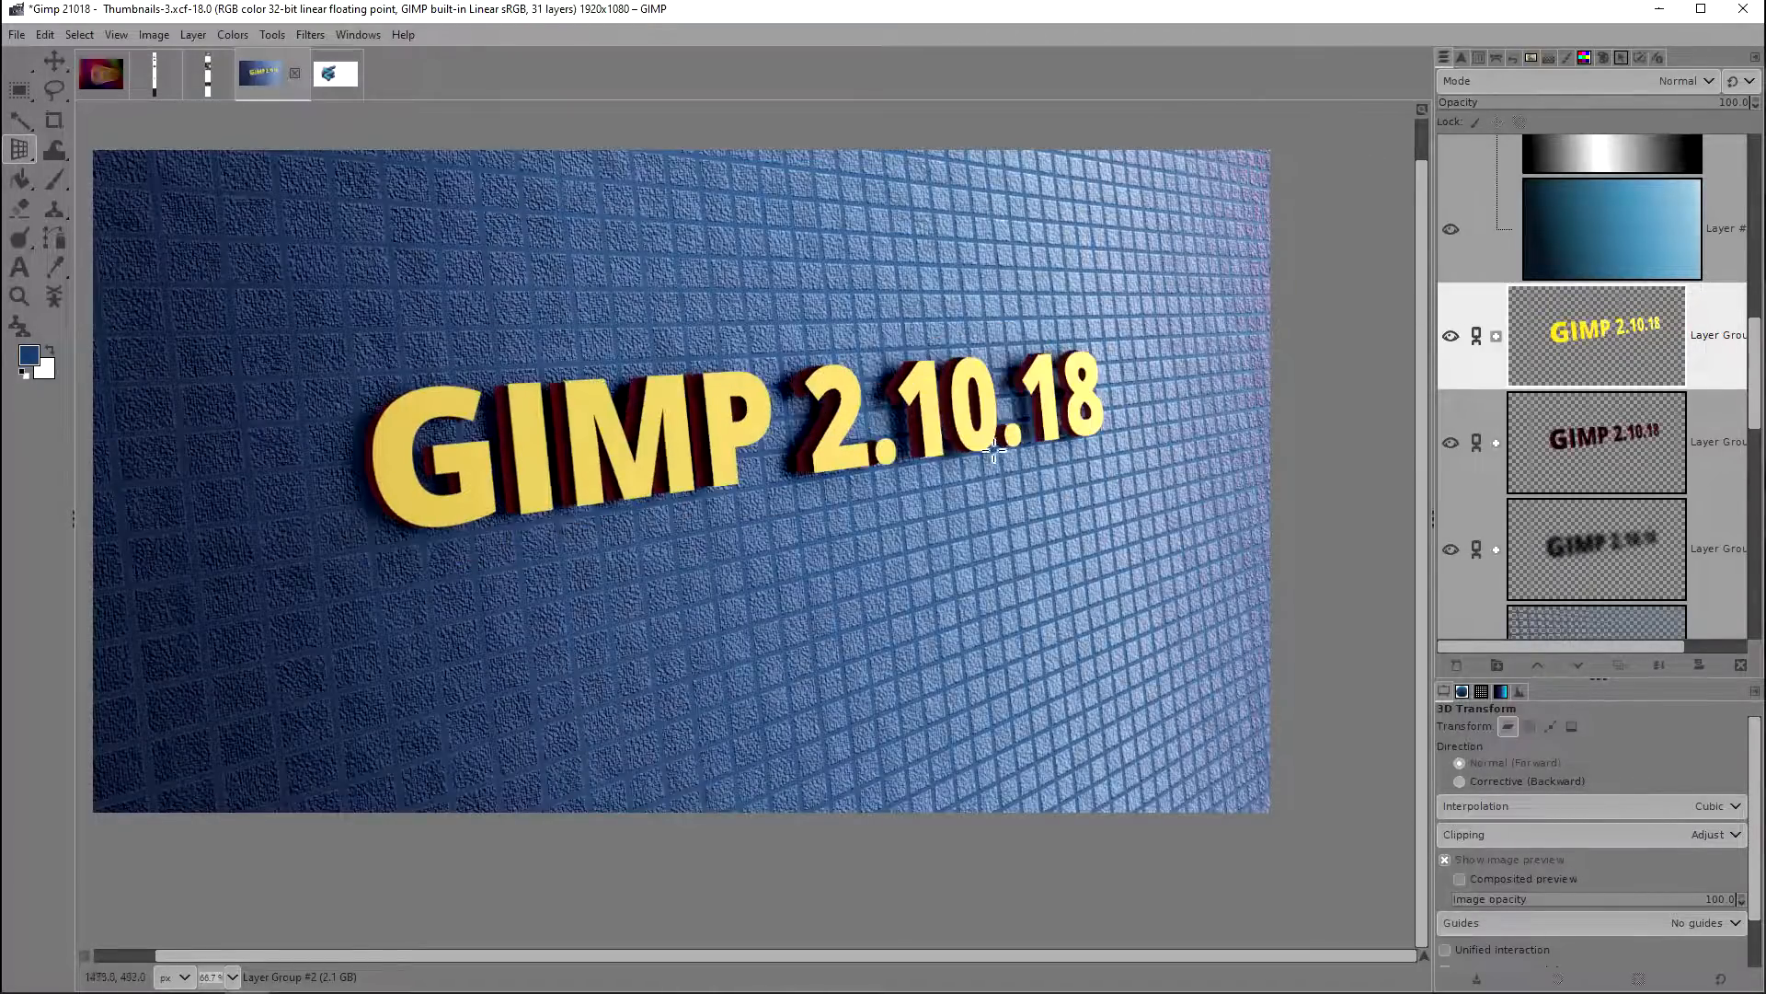
# Step: Enlarge the yellow text group with the Scale tool to about 2836 × 1595 px
pyautogui.moveTo(19, 149); pyautogui.dragTo(127, 212)
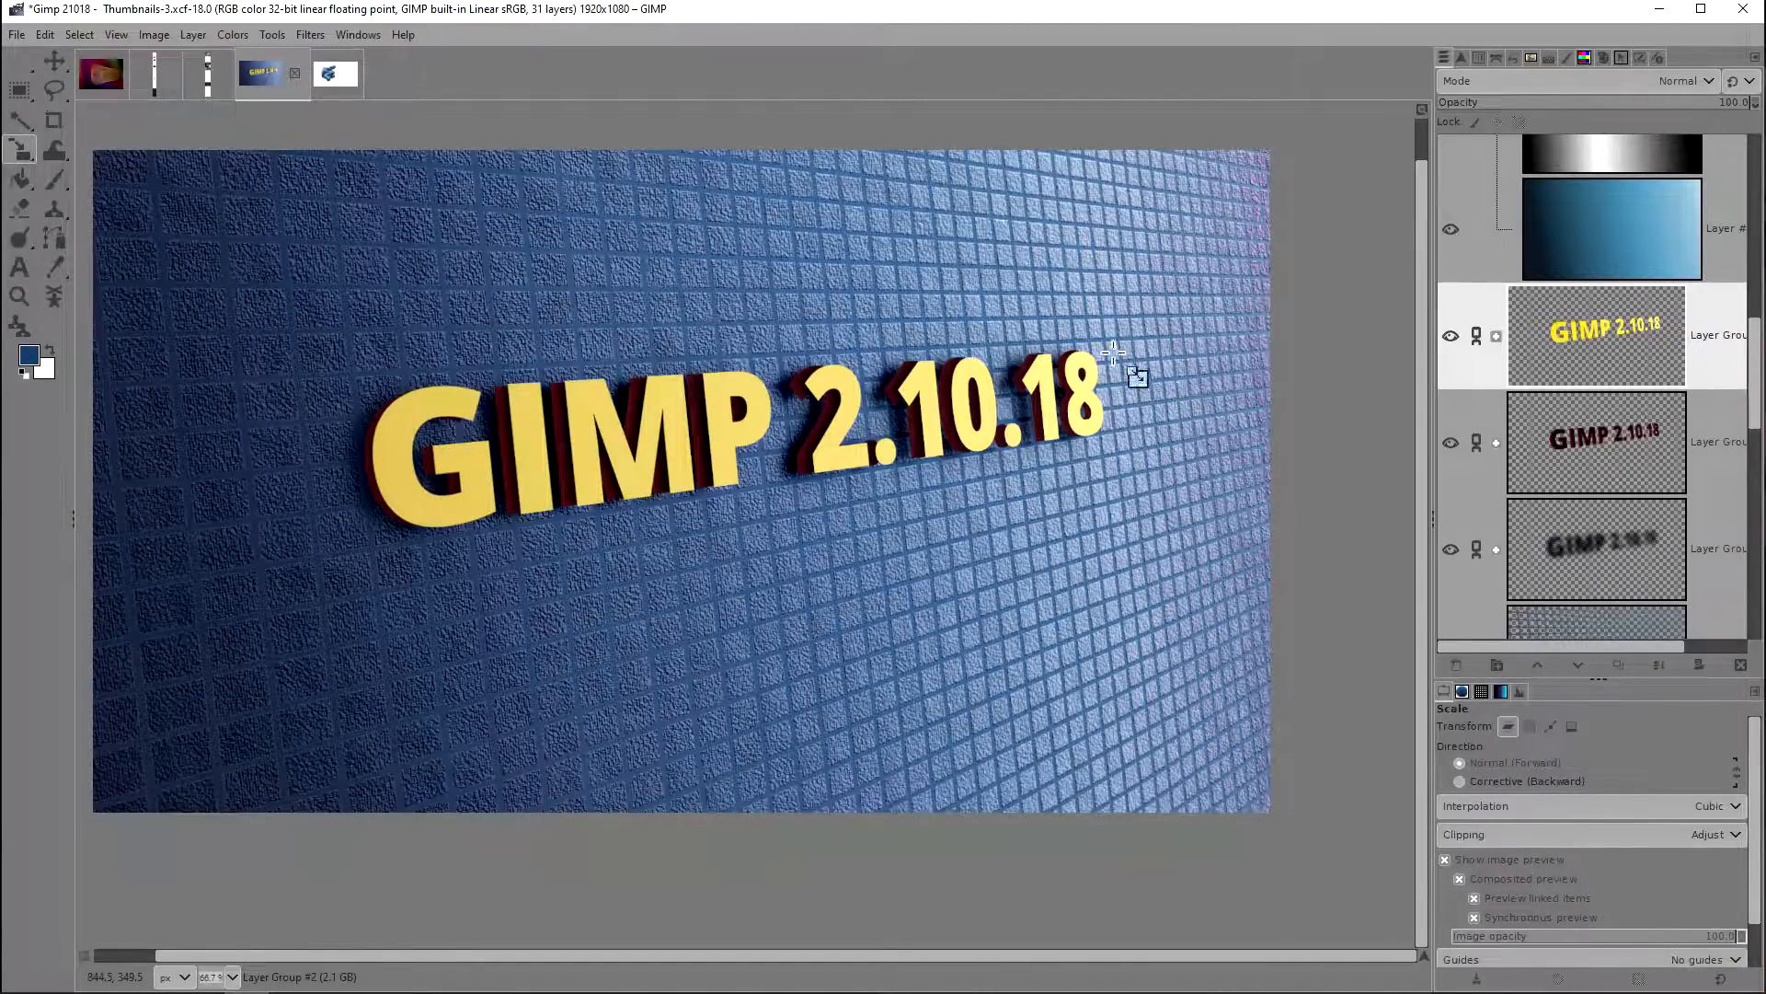
pyautogui.click(780, 411)
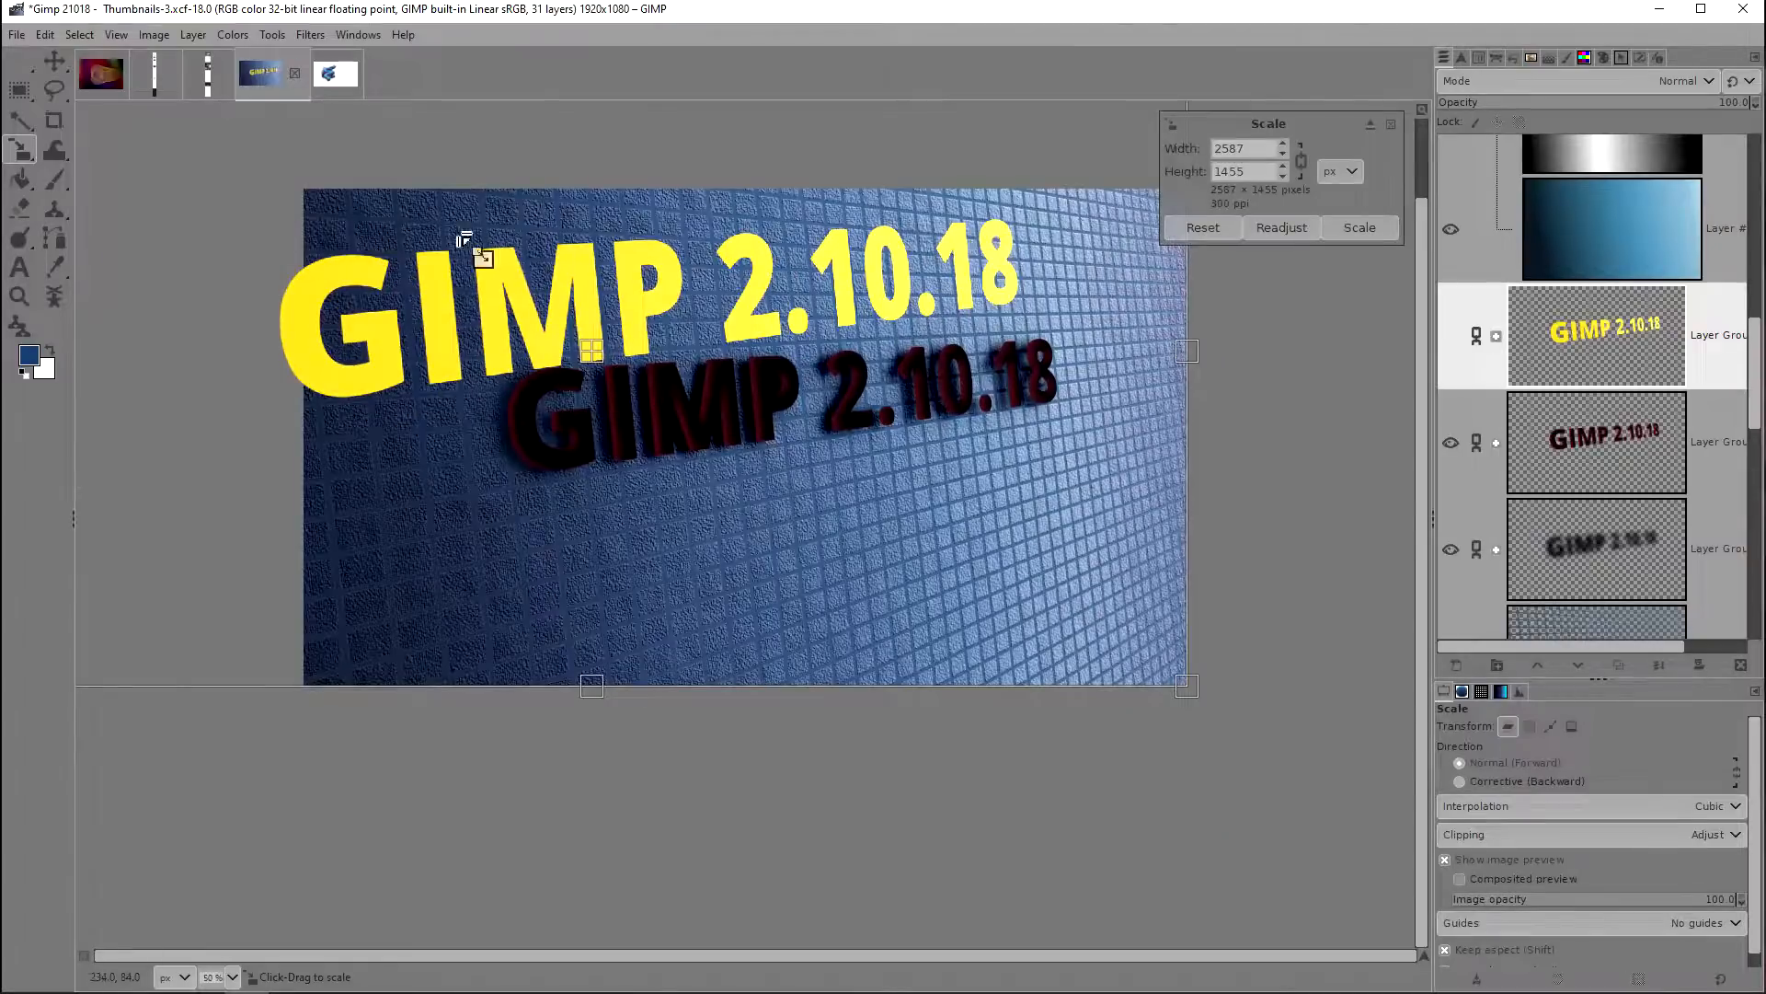
pyautogui.moveTo(465, 241); pyautogui.dragTo(276, 212)
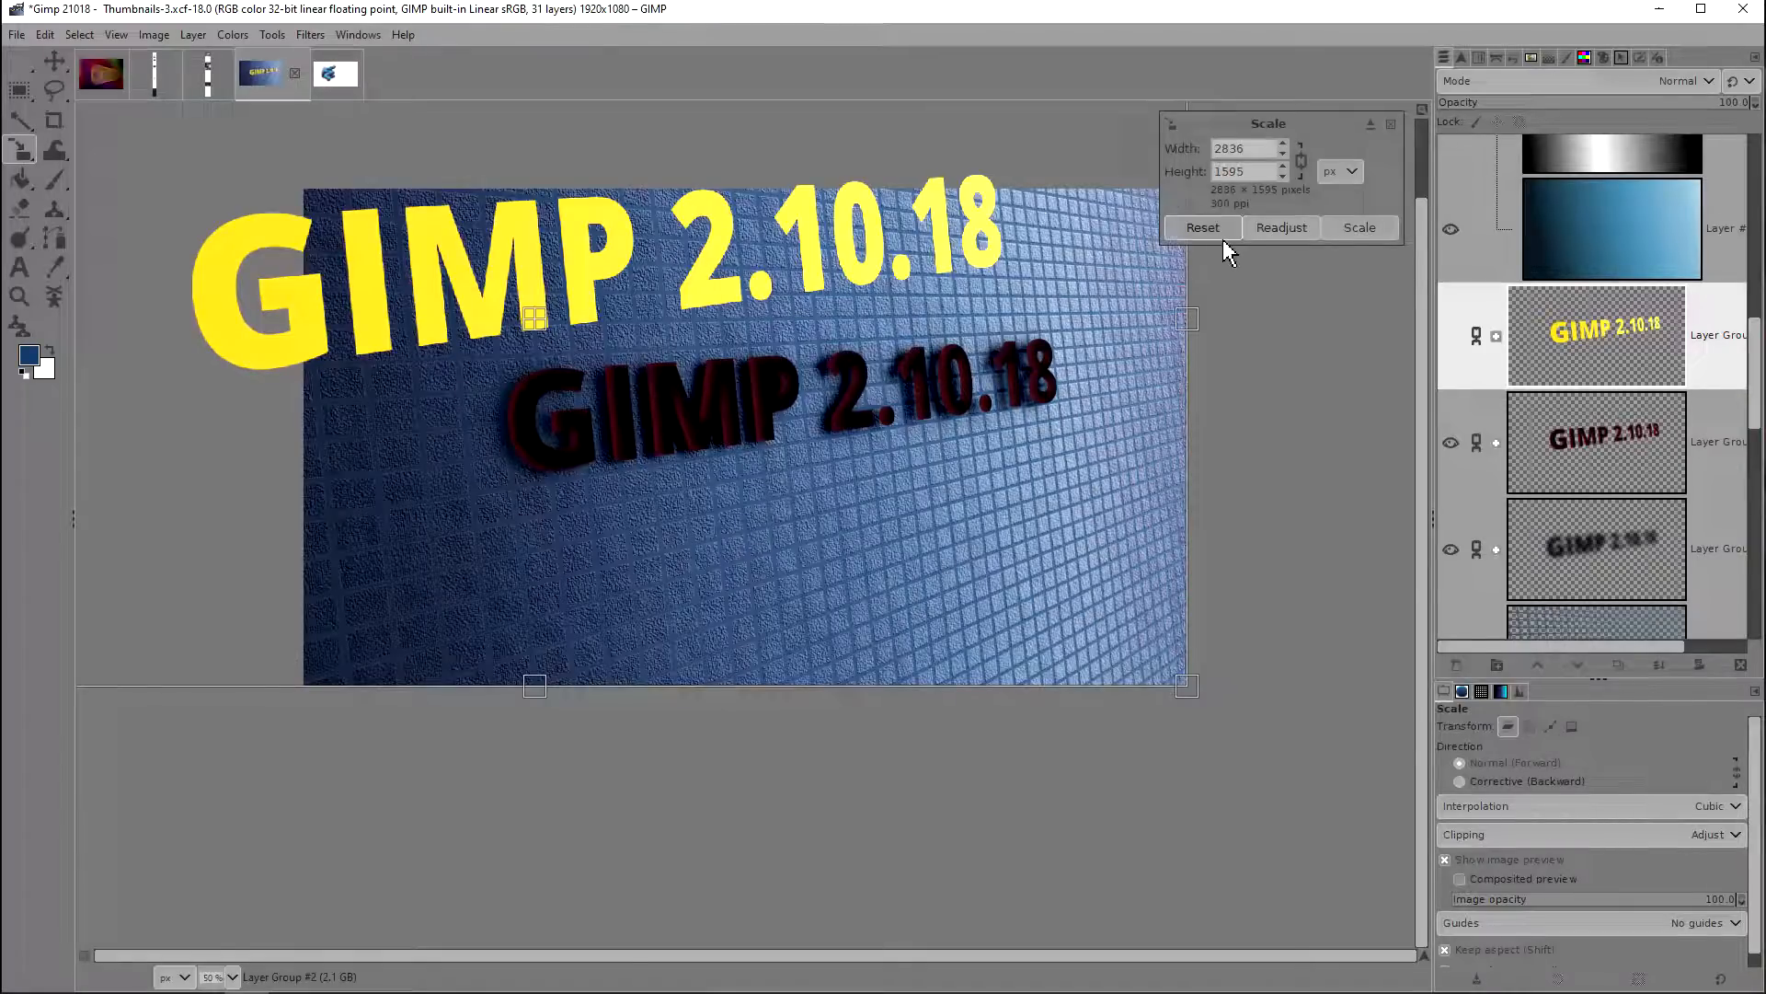
# Step: Turn on the composited preview for the Scale tool, switching it off and on again to compare the display
pyautogui.click(1462, 879)
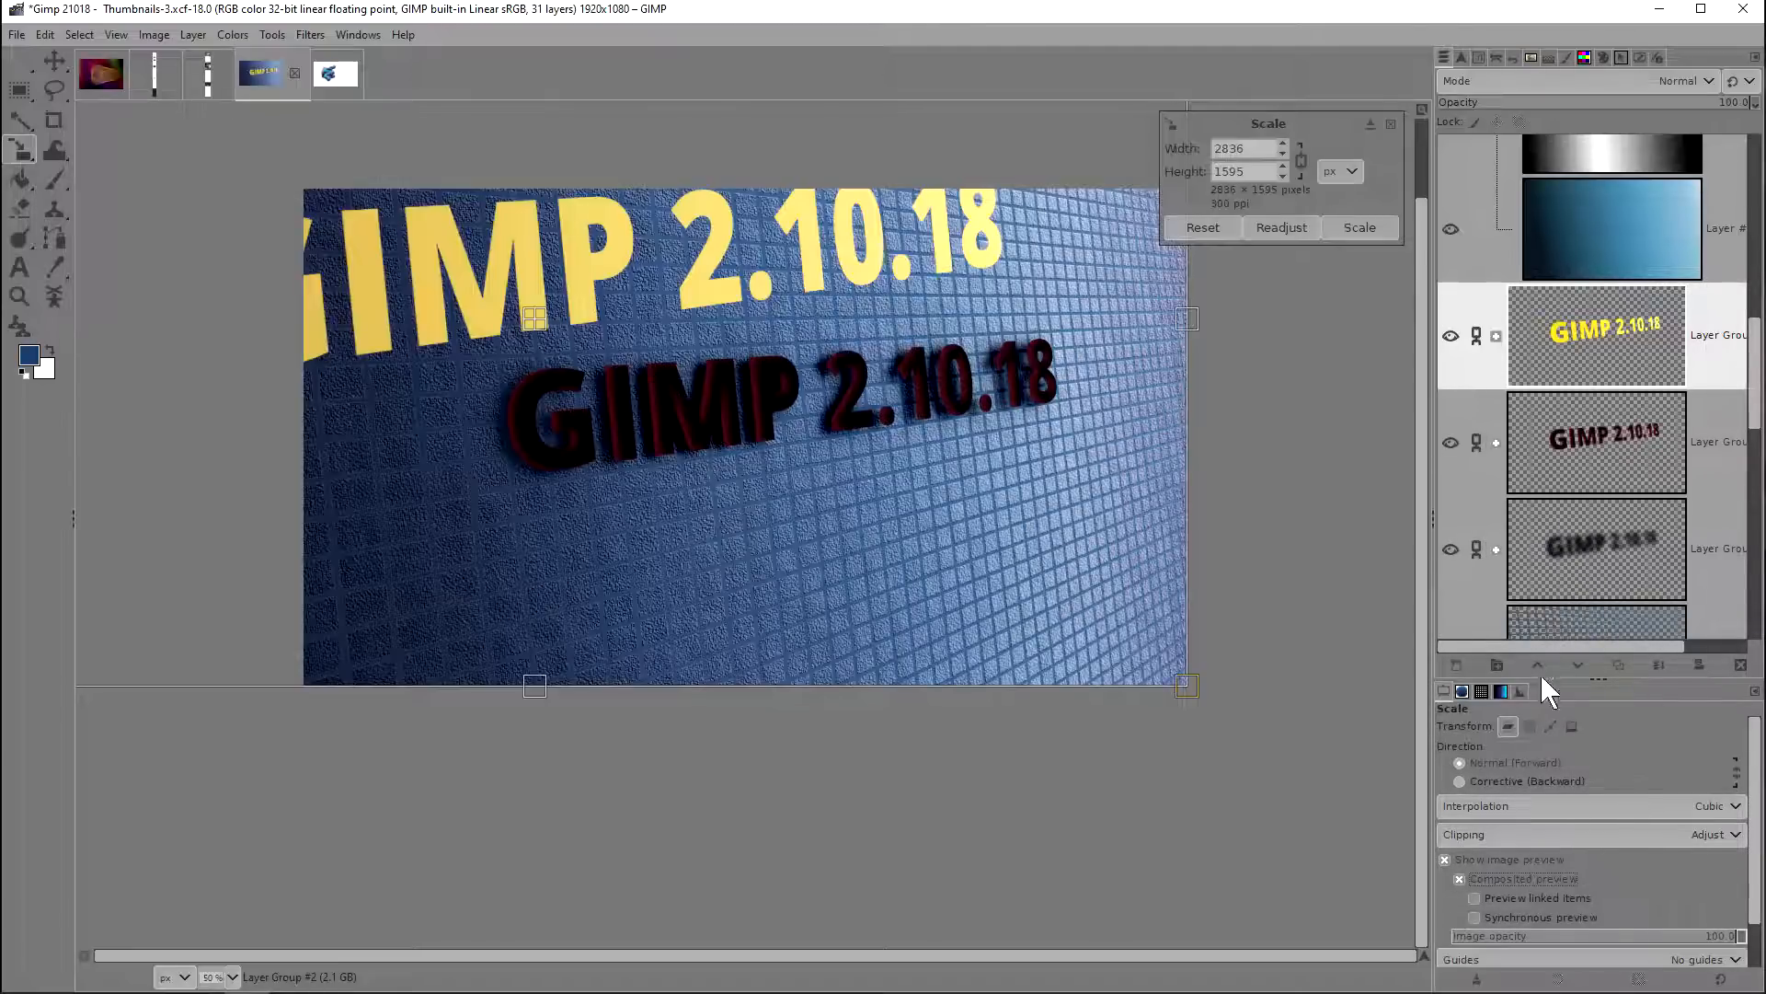
pyautogui.click(1497, 876)
pyautogui.click(1498, 876)
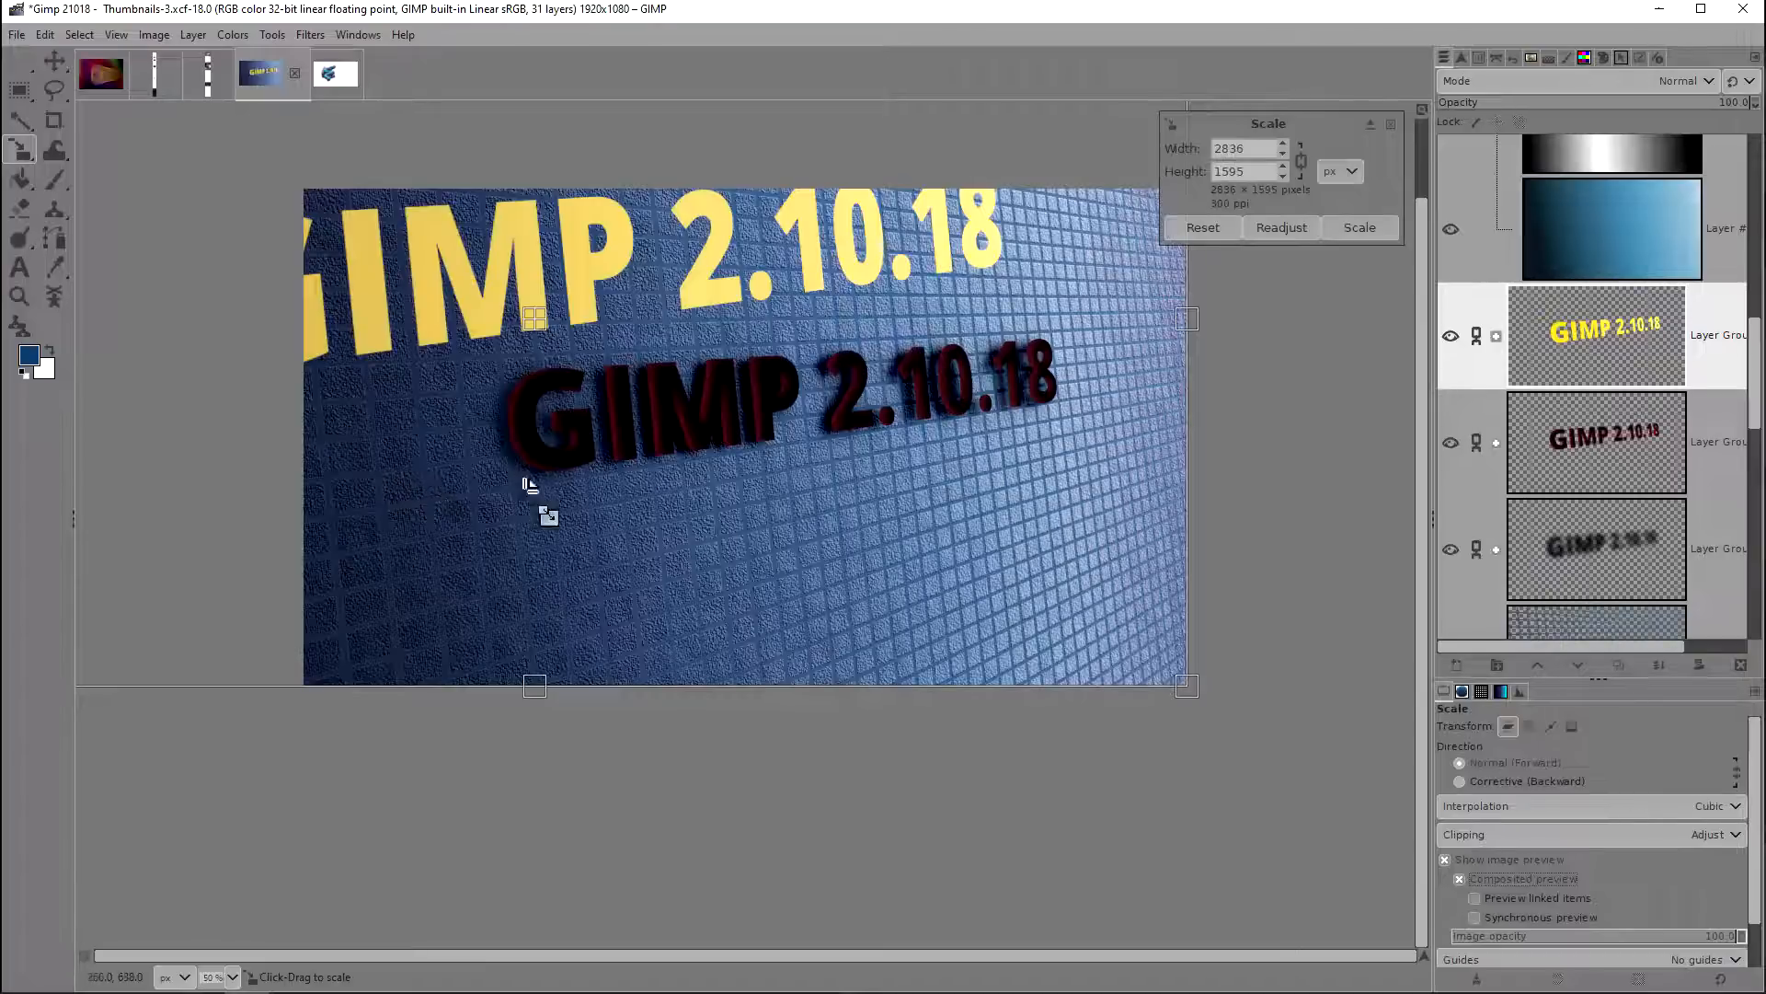
# Step: Include linked items in the scale preview and shrink the text group to about 2493 × 1402 px
pyautogui.click(1477, 896)
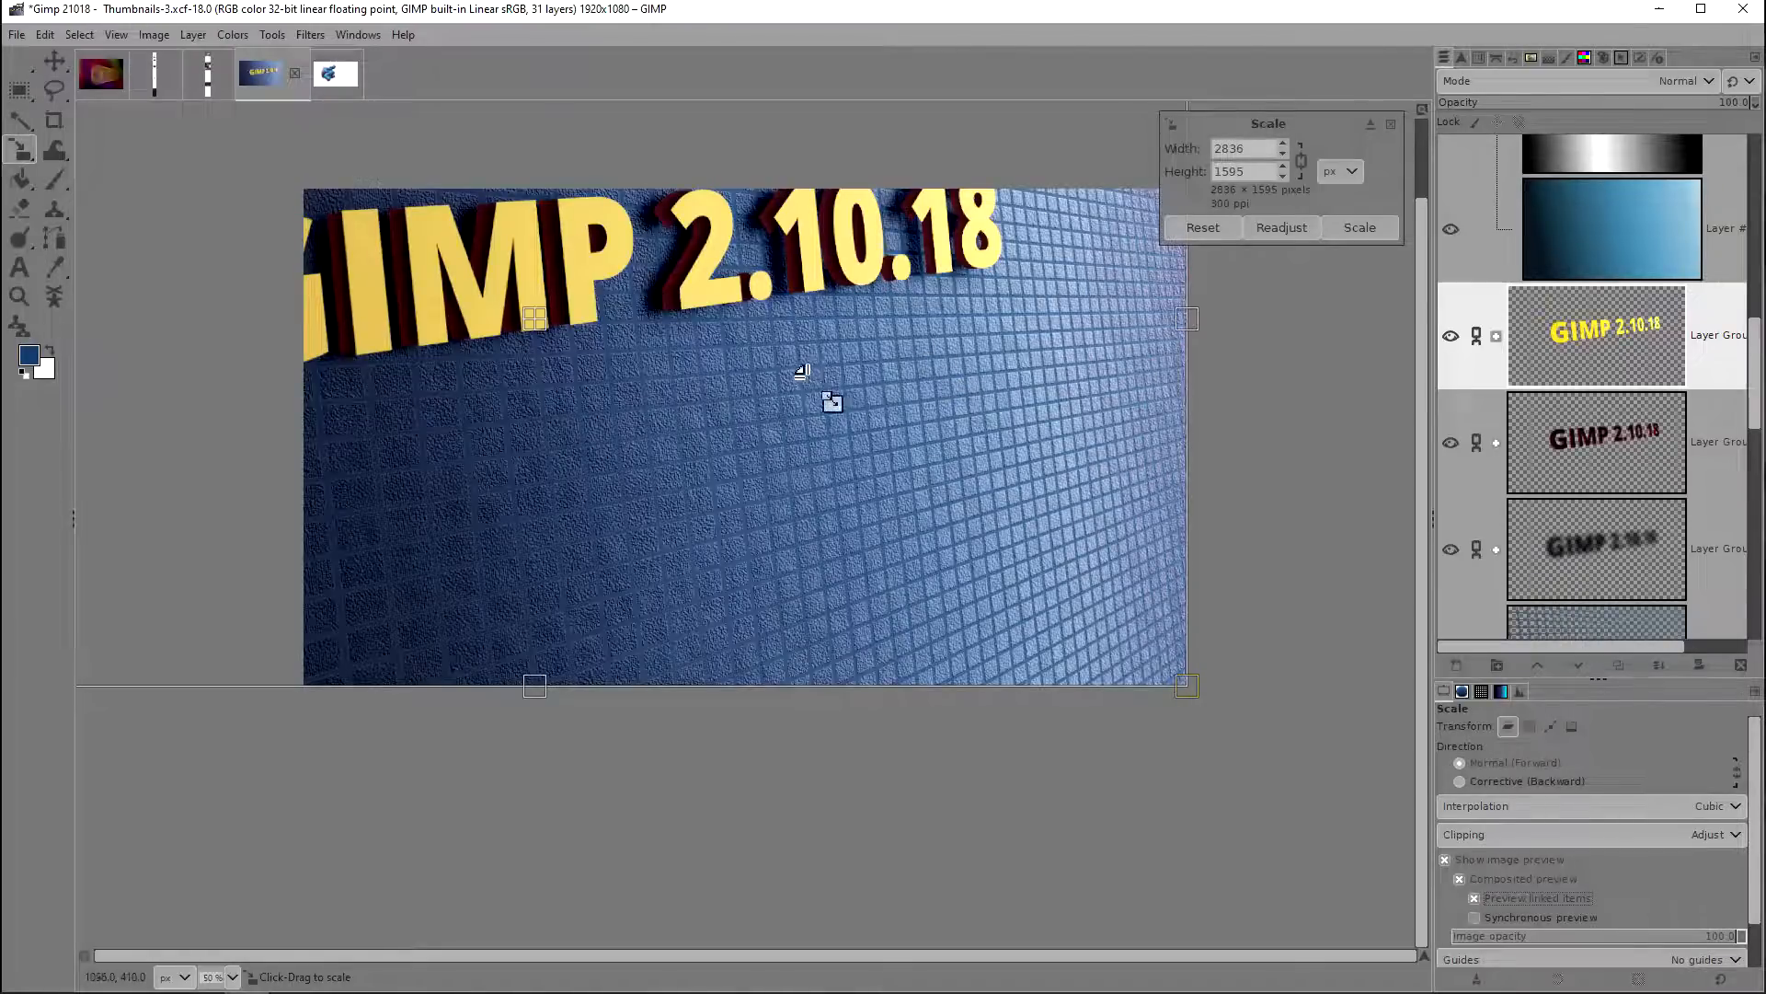
pyautogui.moveTo(382, 250); pyautogui.dragTo(478, 336)
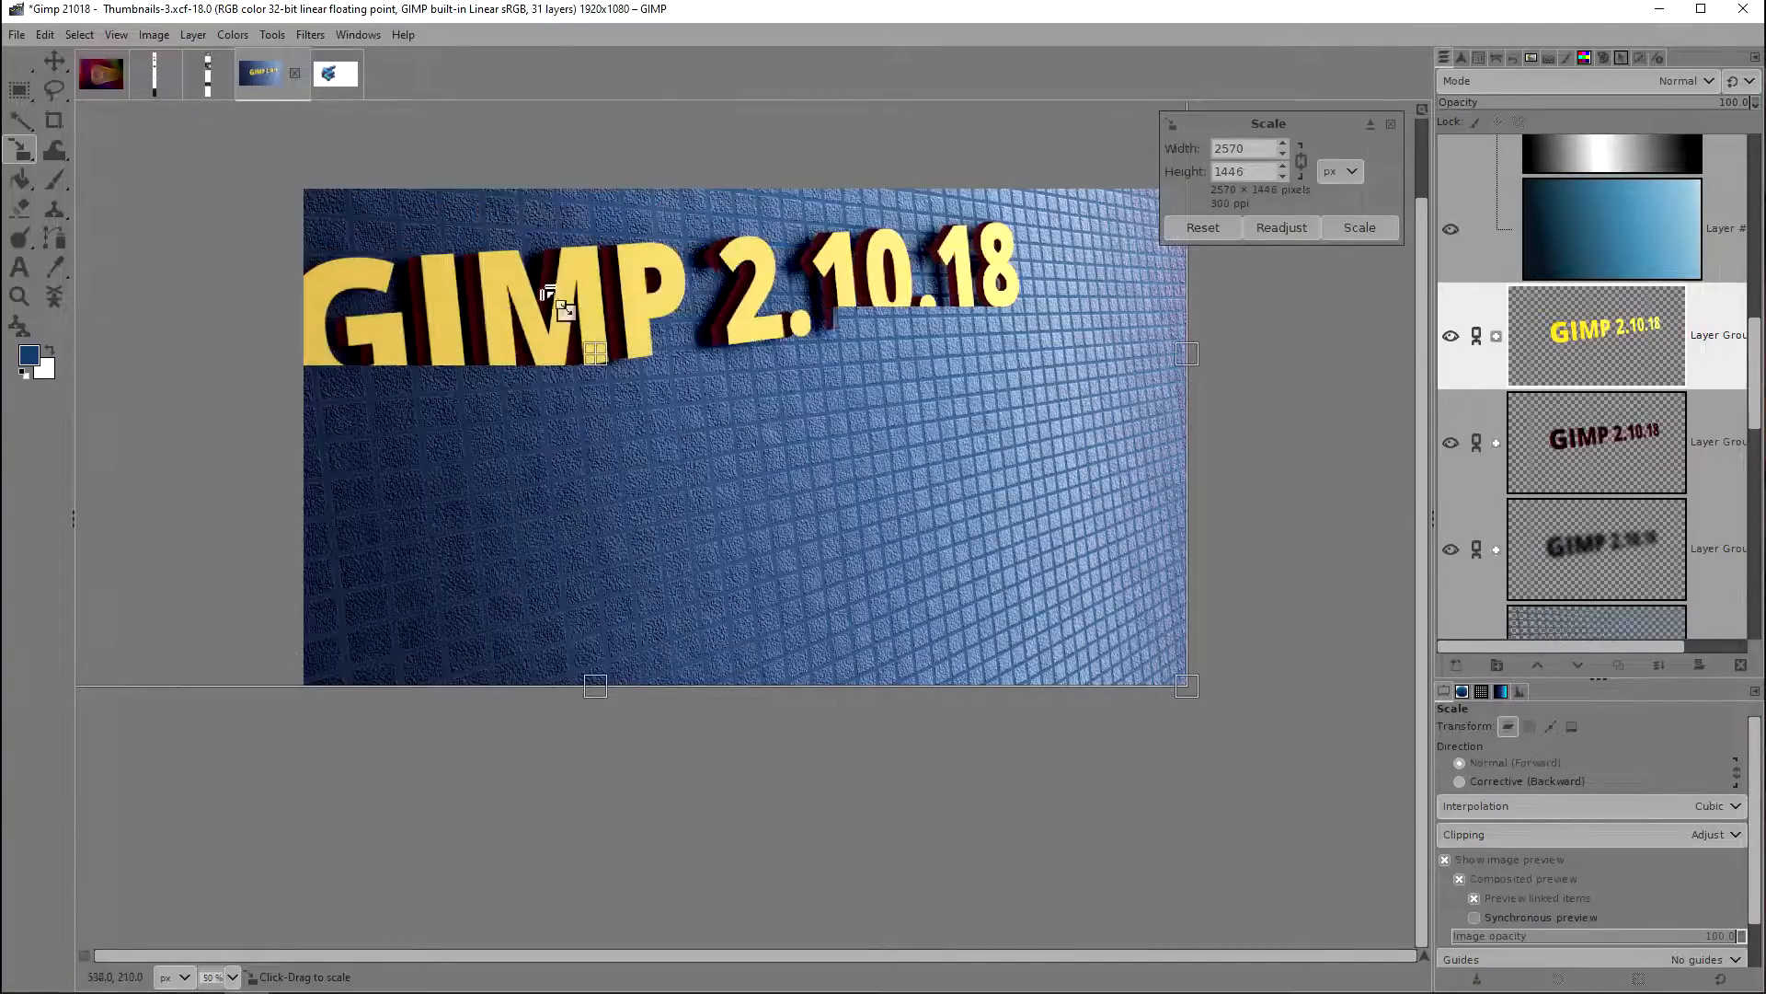
pyautogui.moveTo(433, 276); pyautogui.dragTo(465, 303)
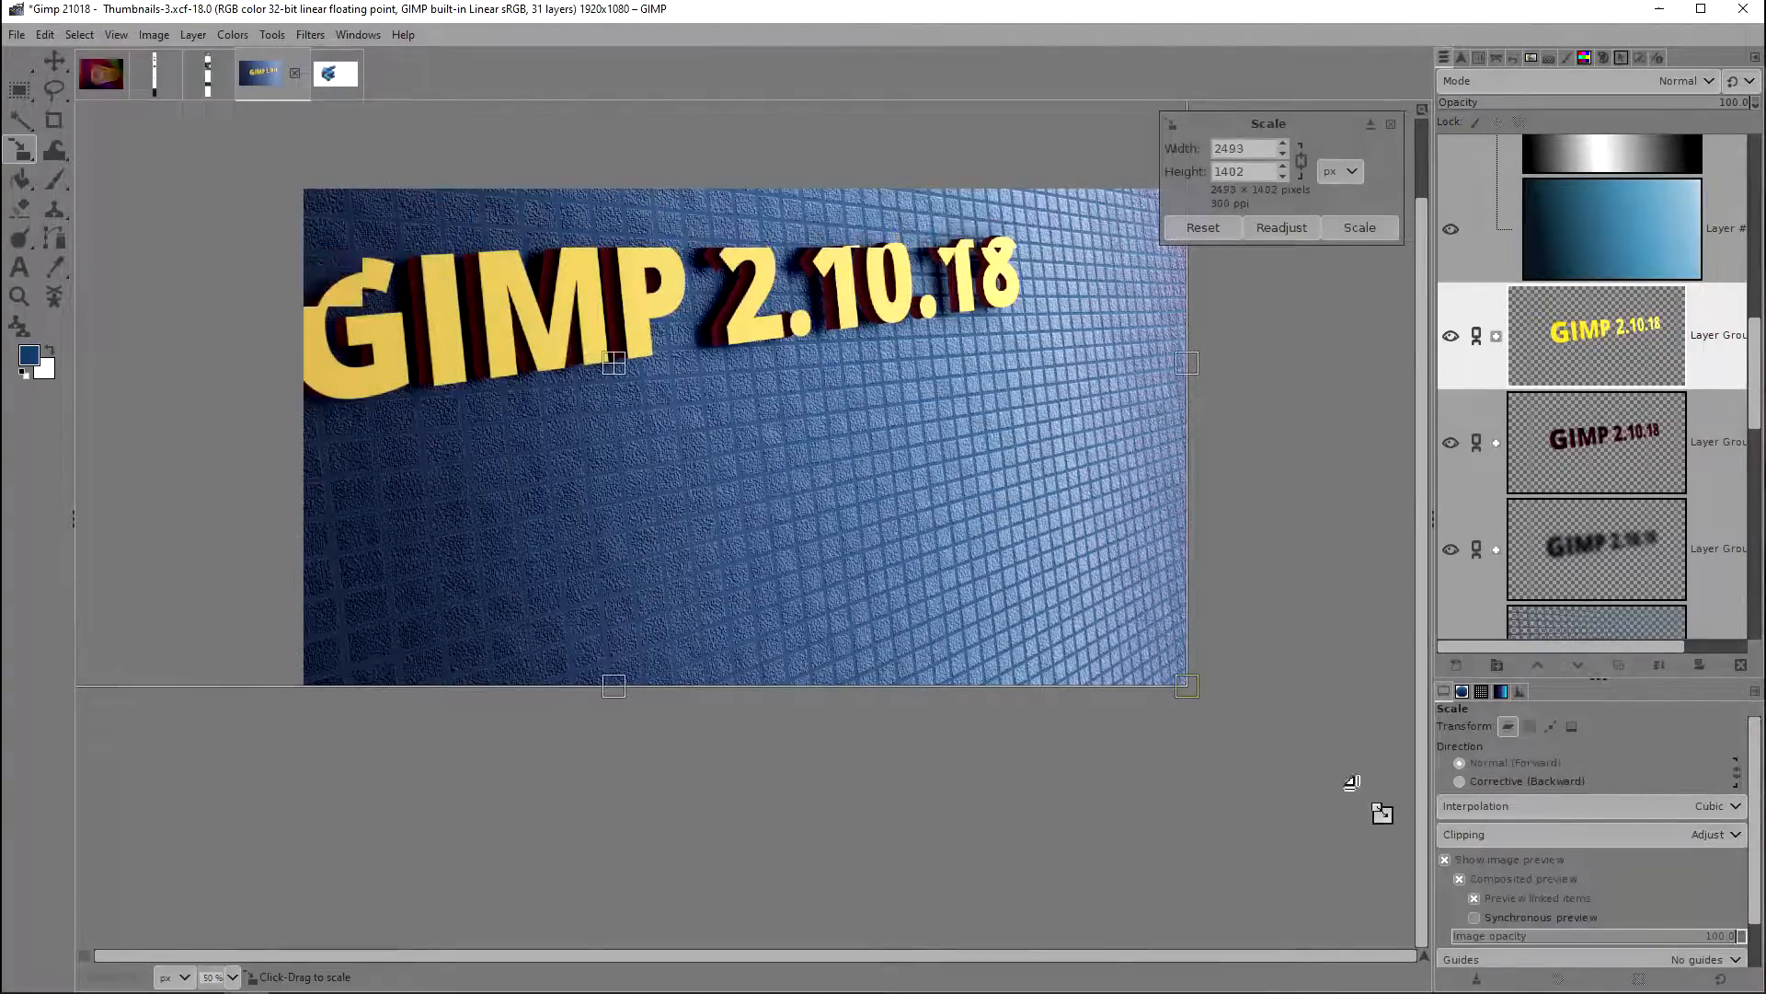
# Step: Enable synchronous preview and rescale the text group several times, down to about 1854 × 1043 px
pyautogui.click(1497, 915)
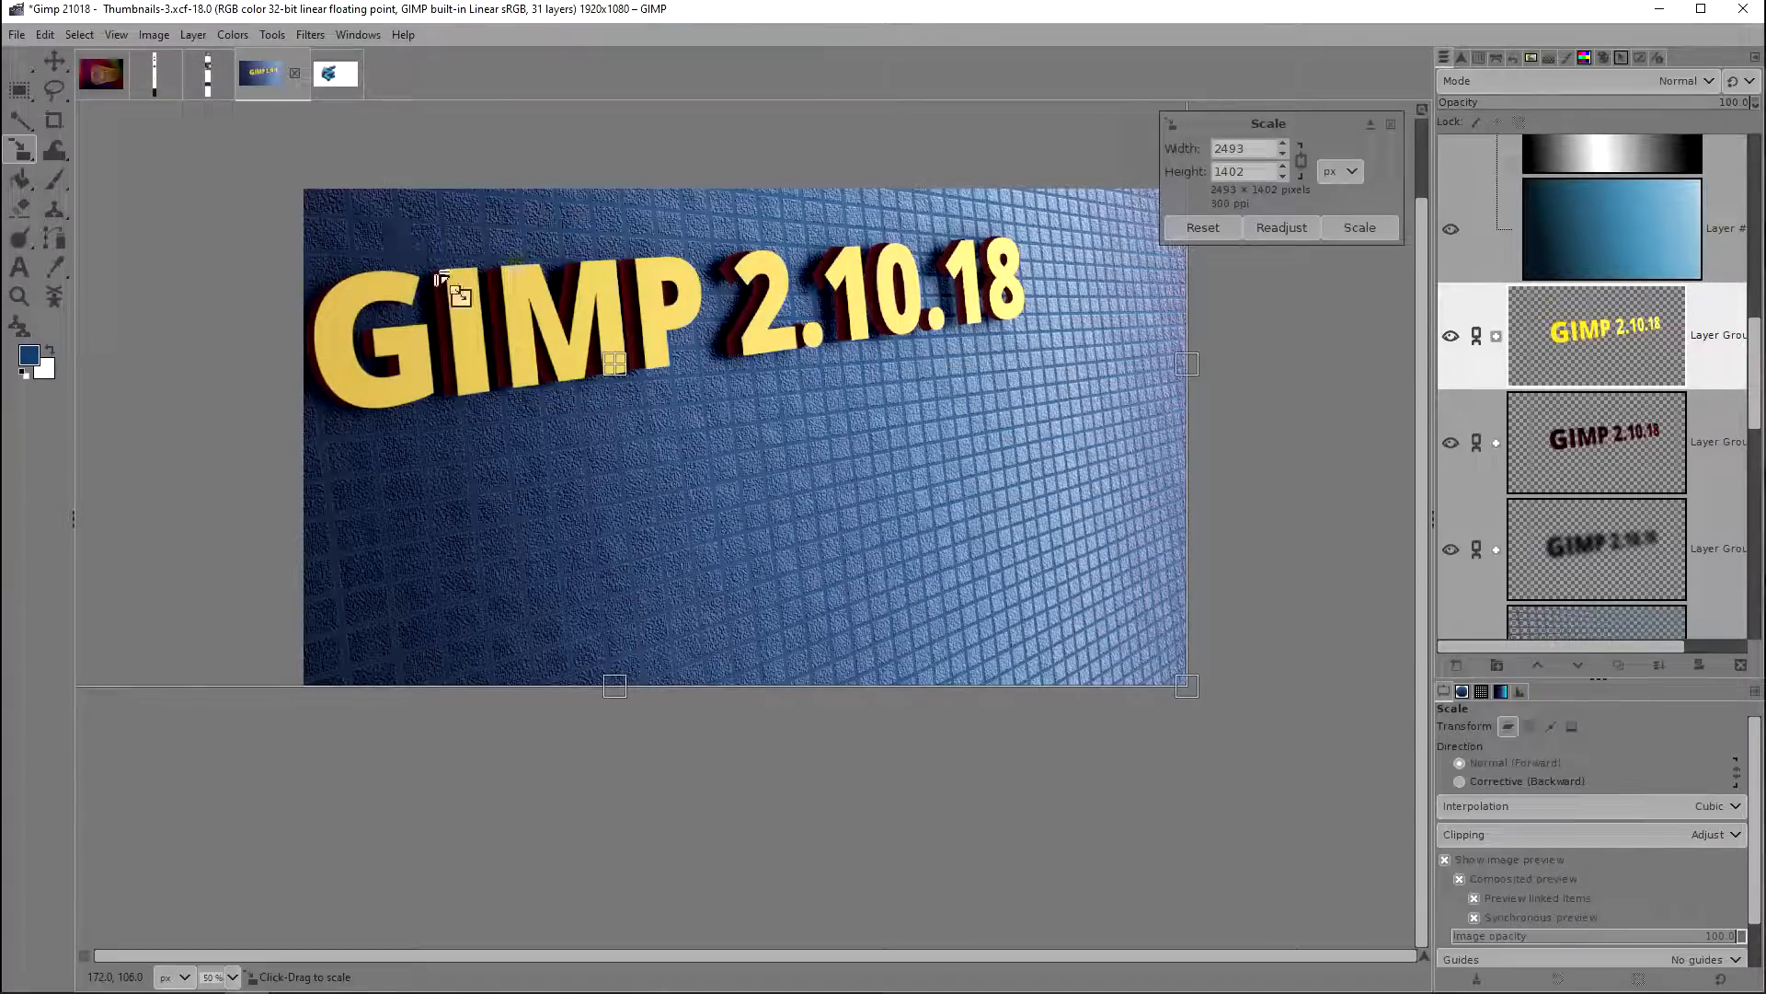
pyautogui.moveTo(390, 241); pyautogui.dragTo(494, 269)
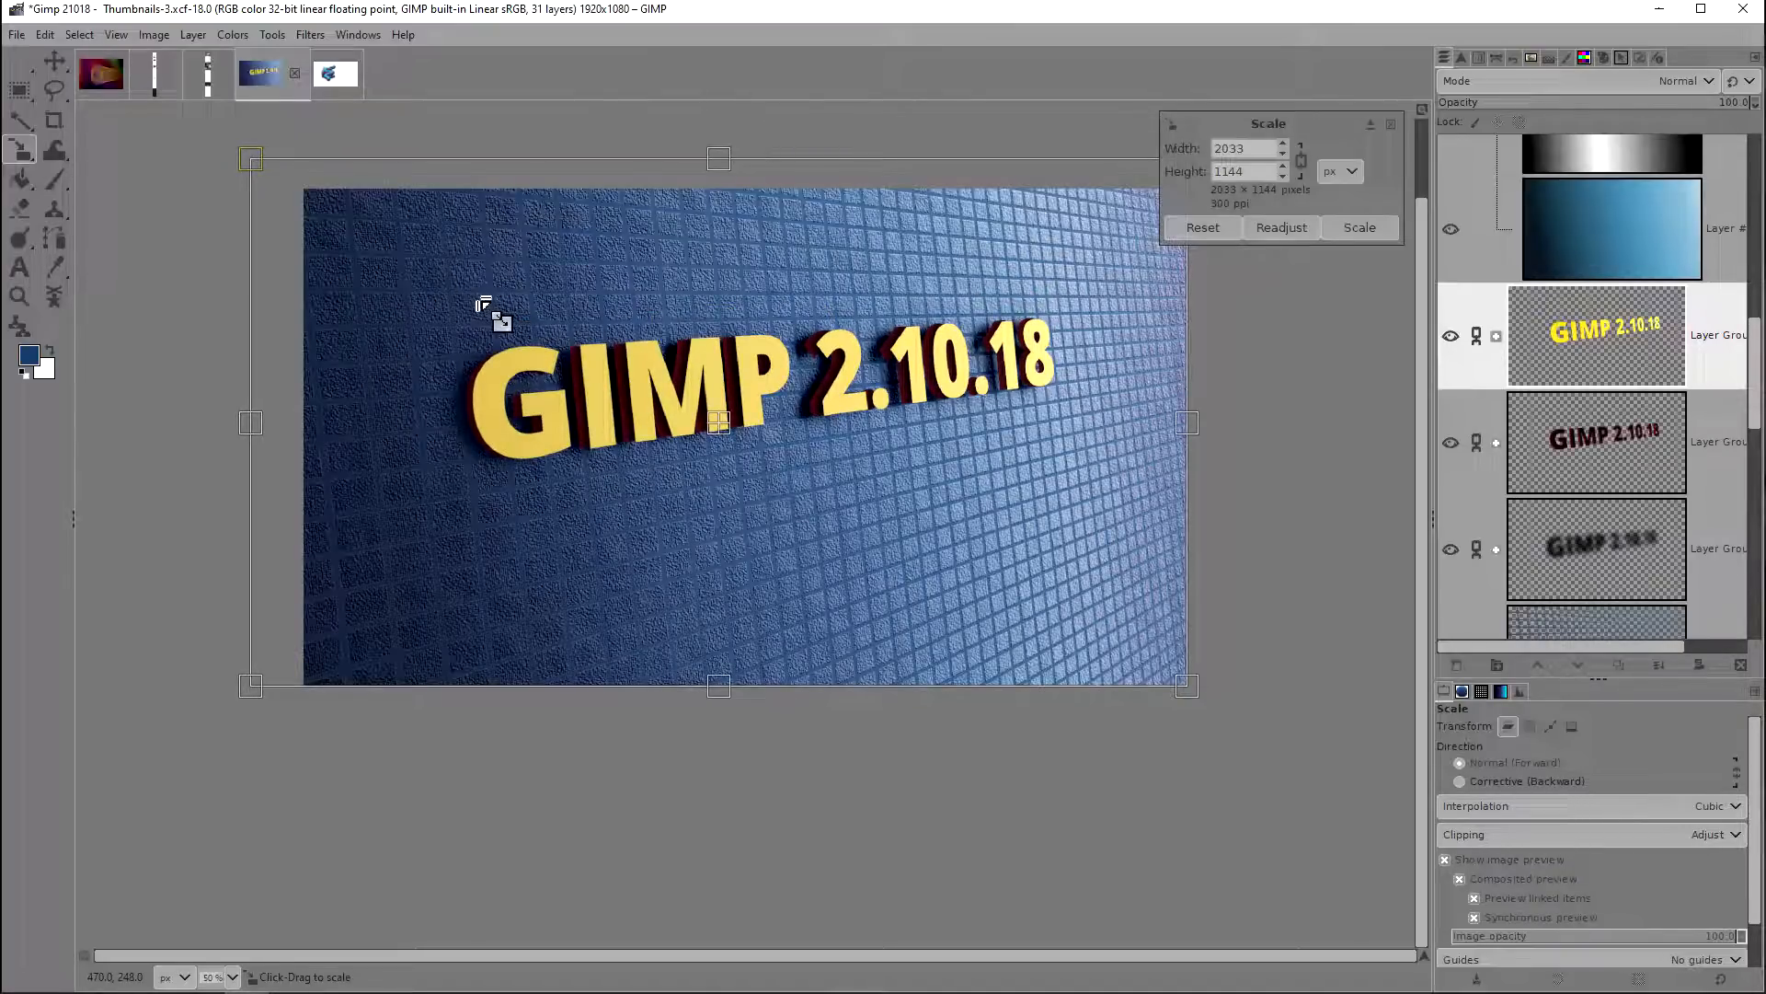
pyautogui.moveTo(480, 296); pyautogui.dragTo(478, 295)
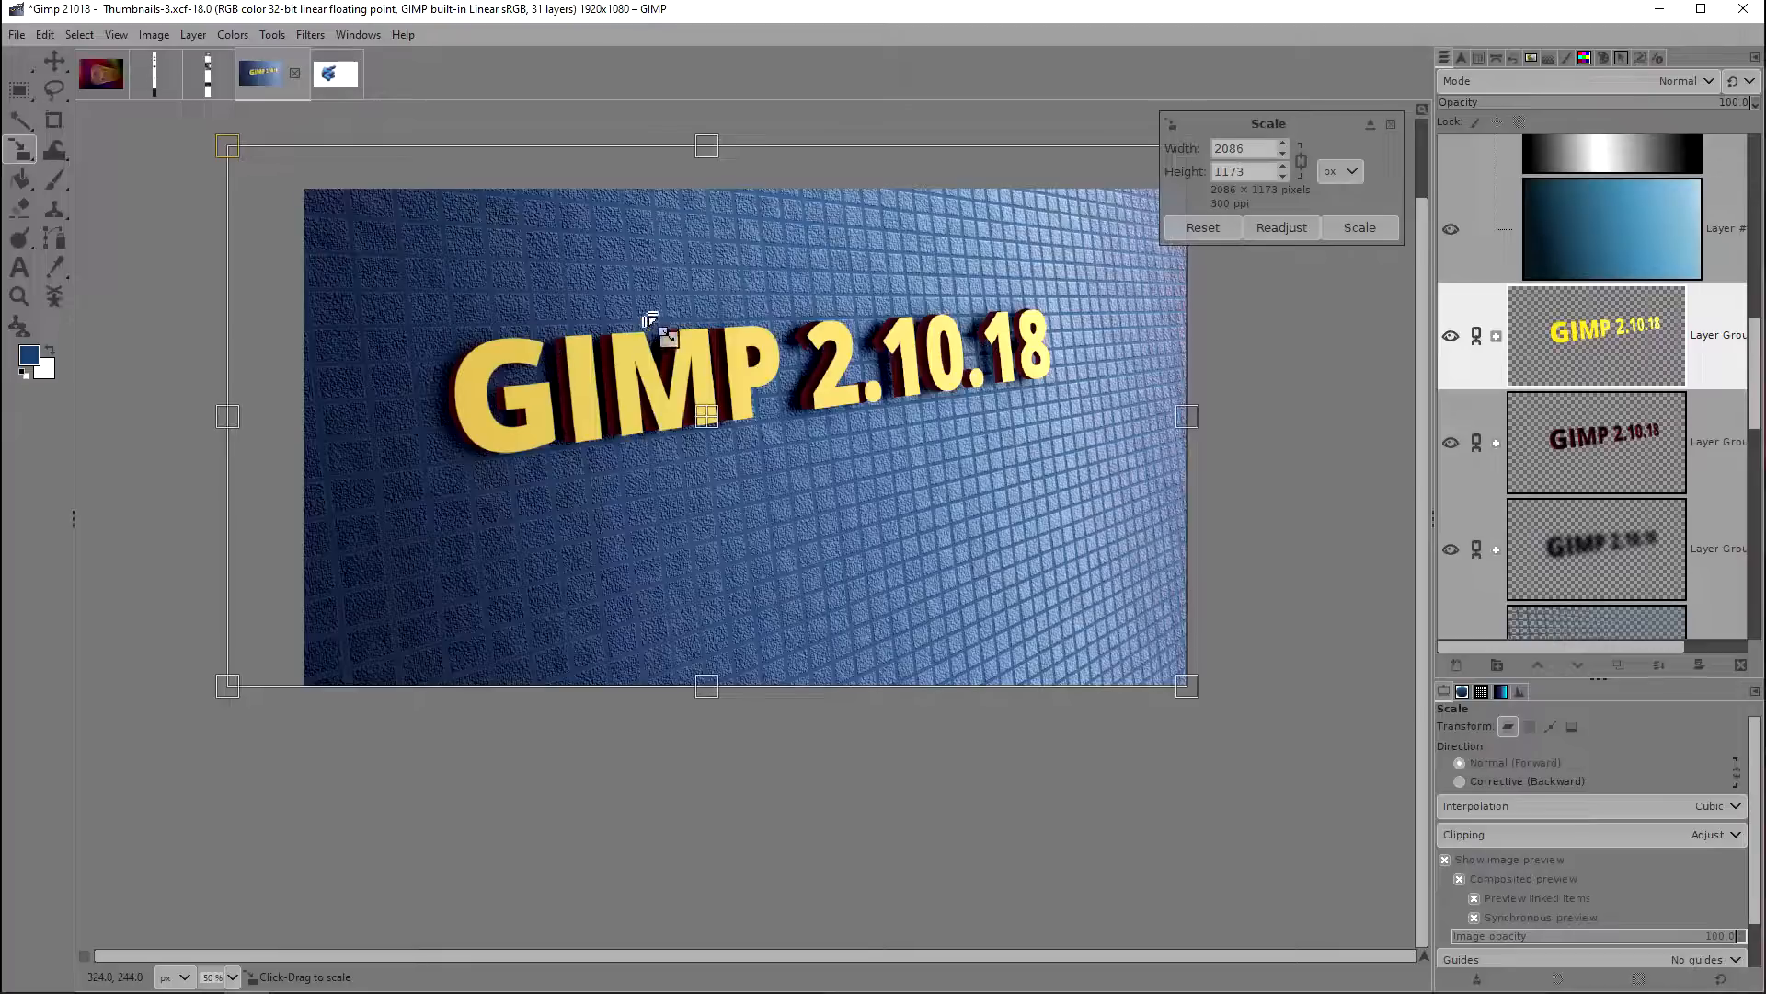
pyautogui.moveTo(641, 343); pyautogui.dragTo(623, 314)
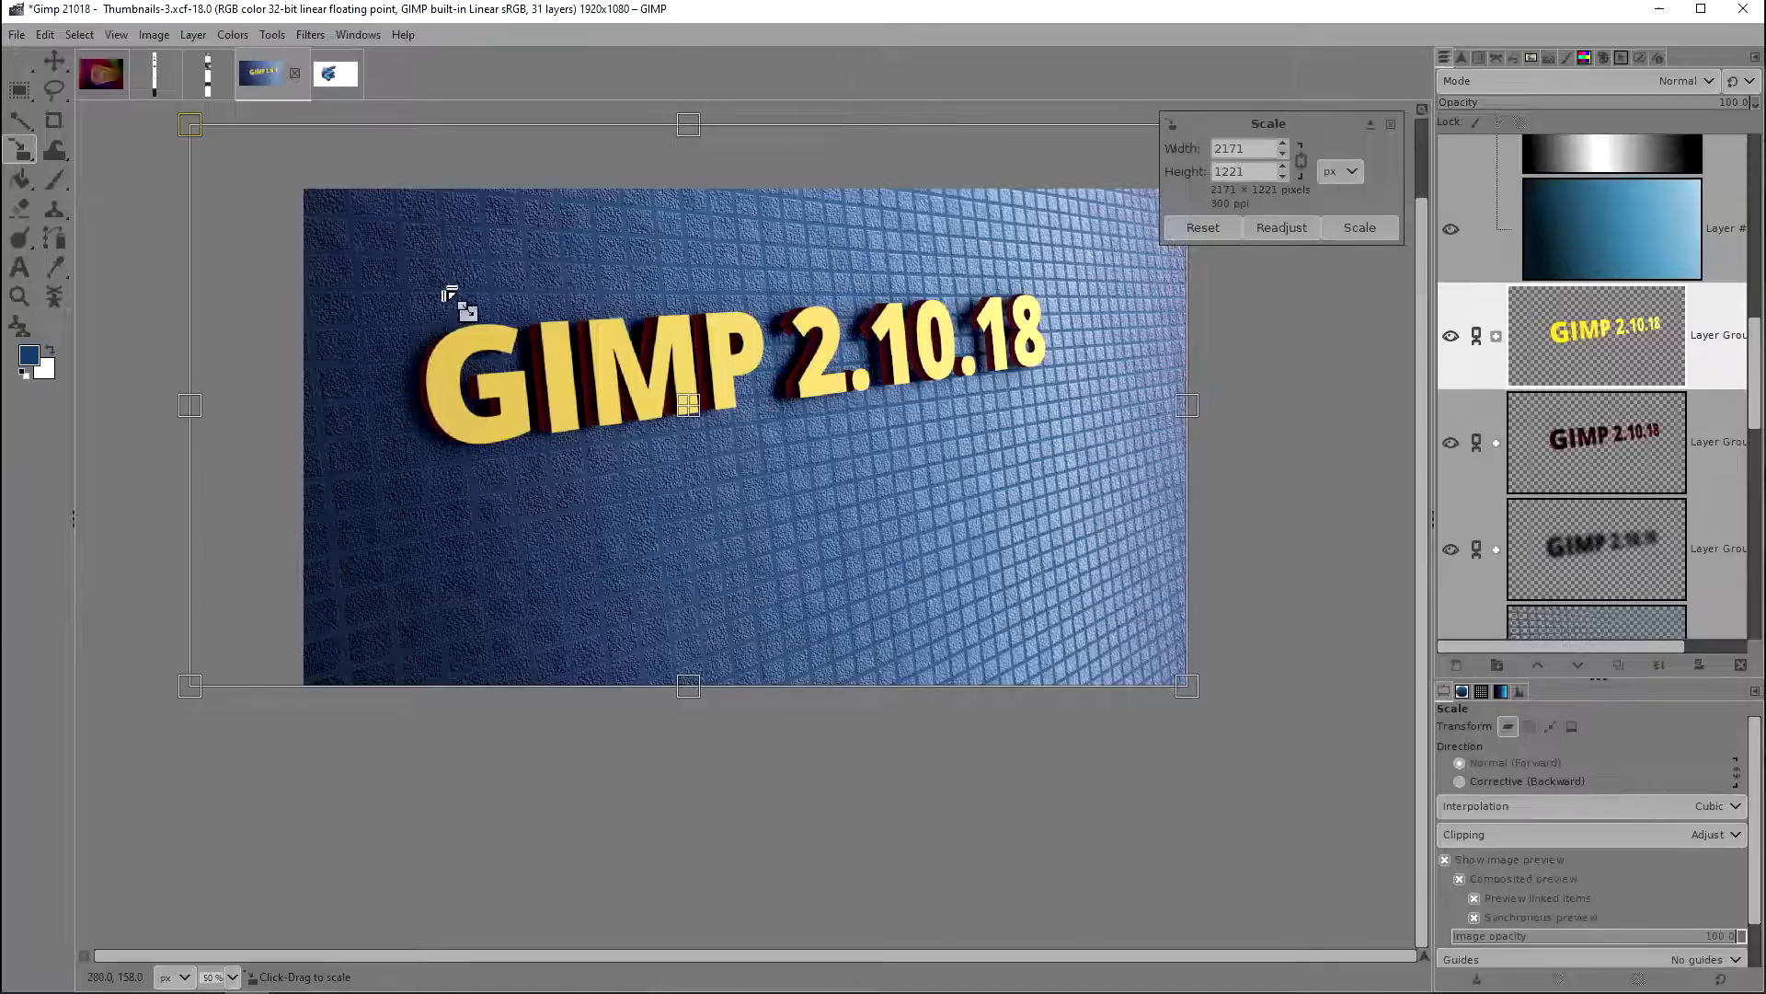
pyautogui.moveTo(442, 284); pyautogui.dragTo(515, 322)
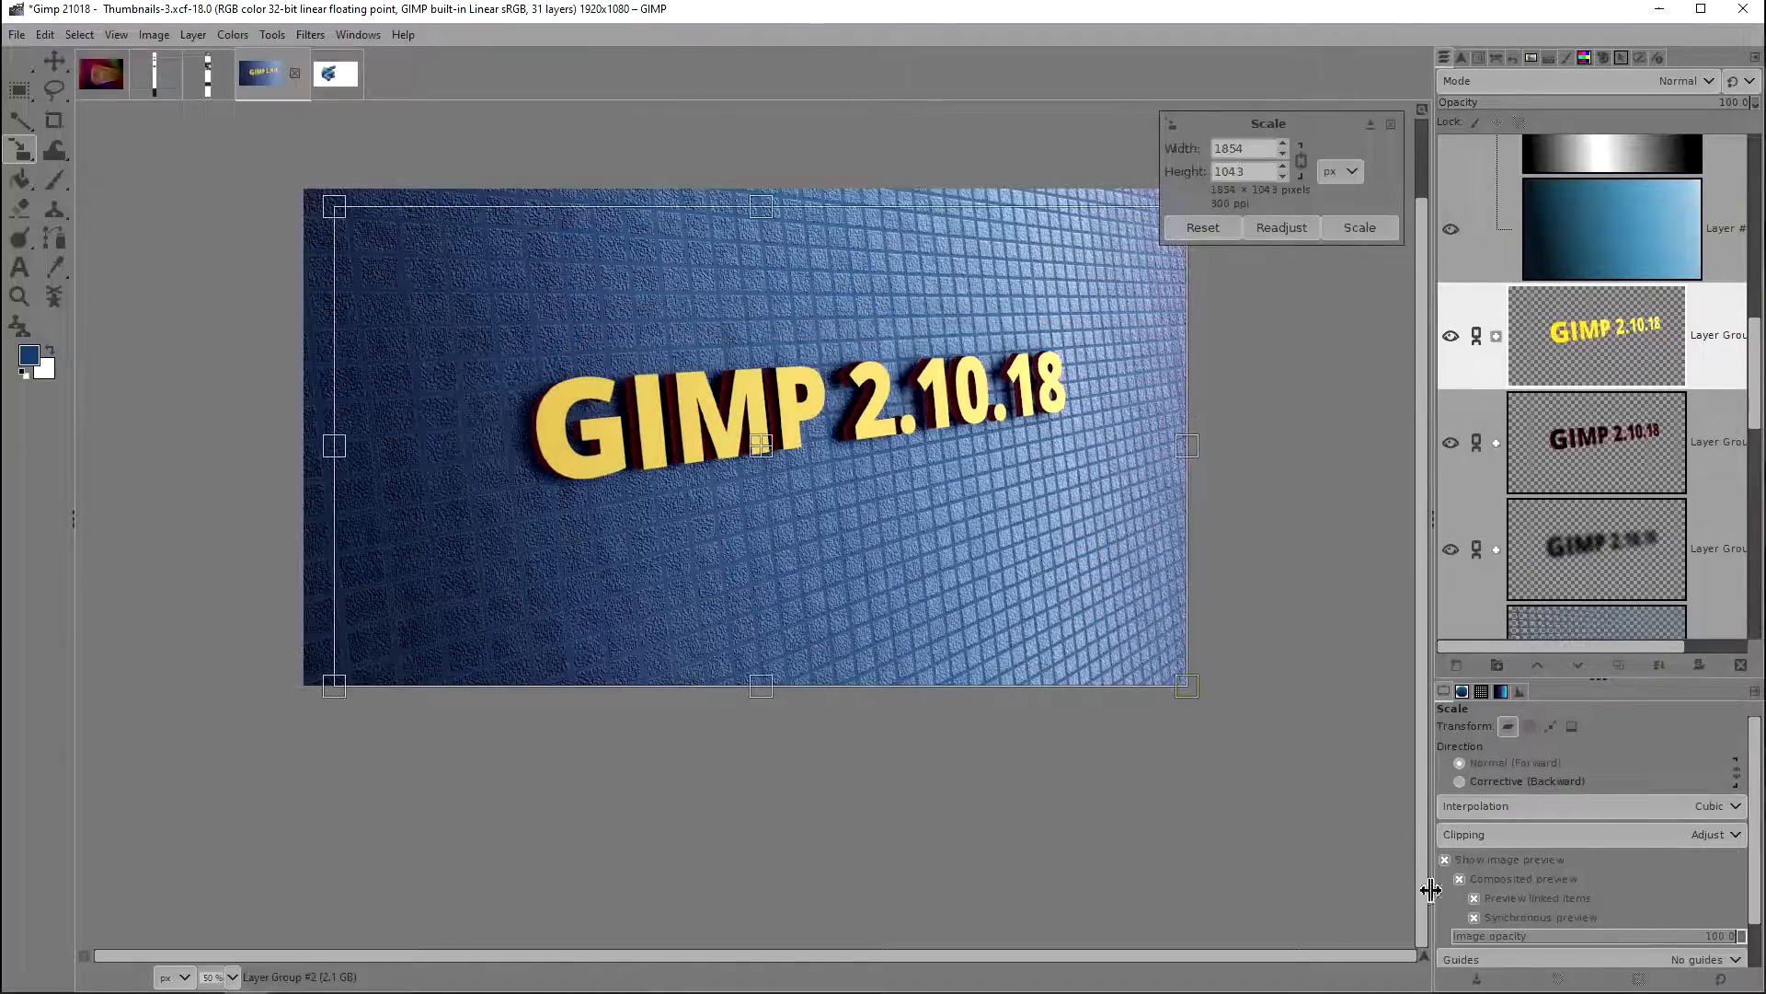
# Step: Test shrinking the text group to about 1730 × 973 px with synchronous preview off, and reset the scaling
pyautogui.click(1476, 918)
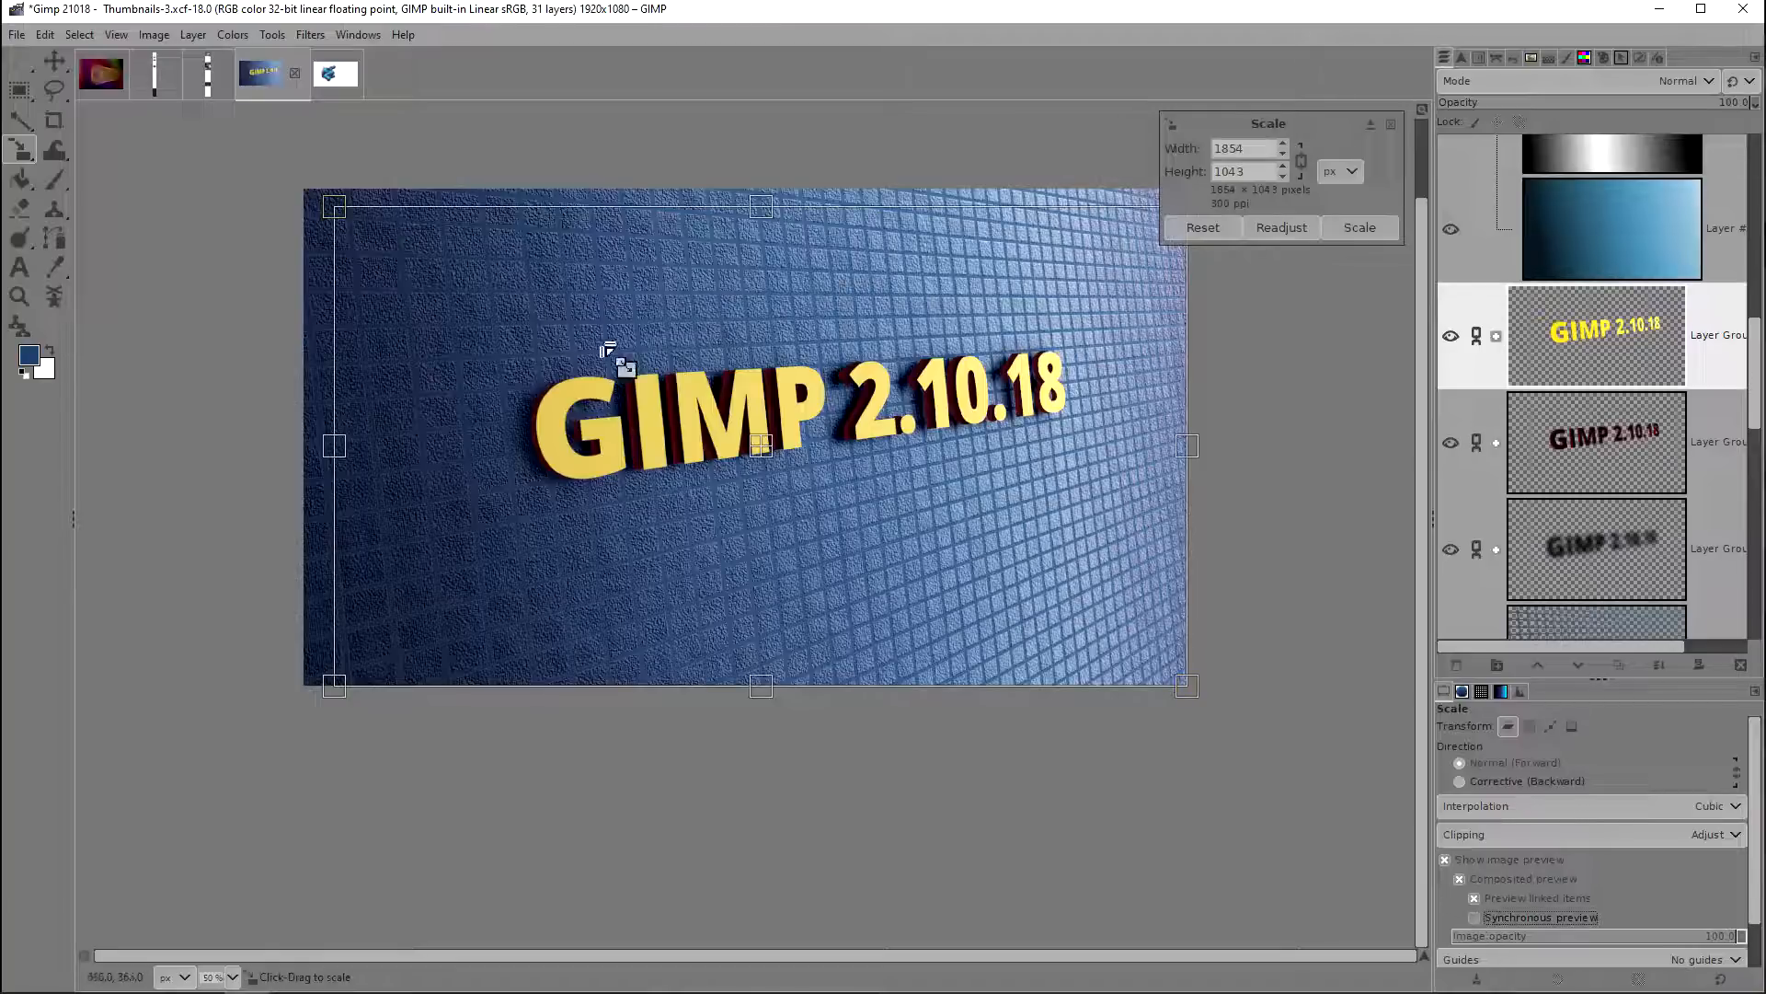
pyautogui.moveTo(336, 219); pyautogui.dragTo(391, 250)
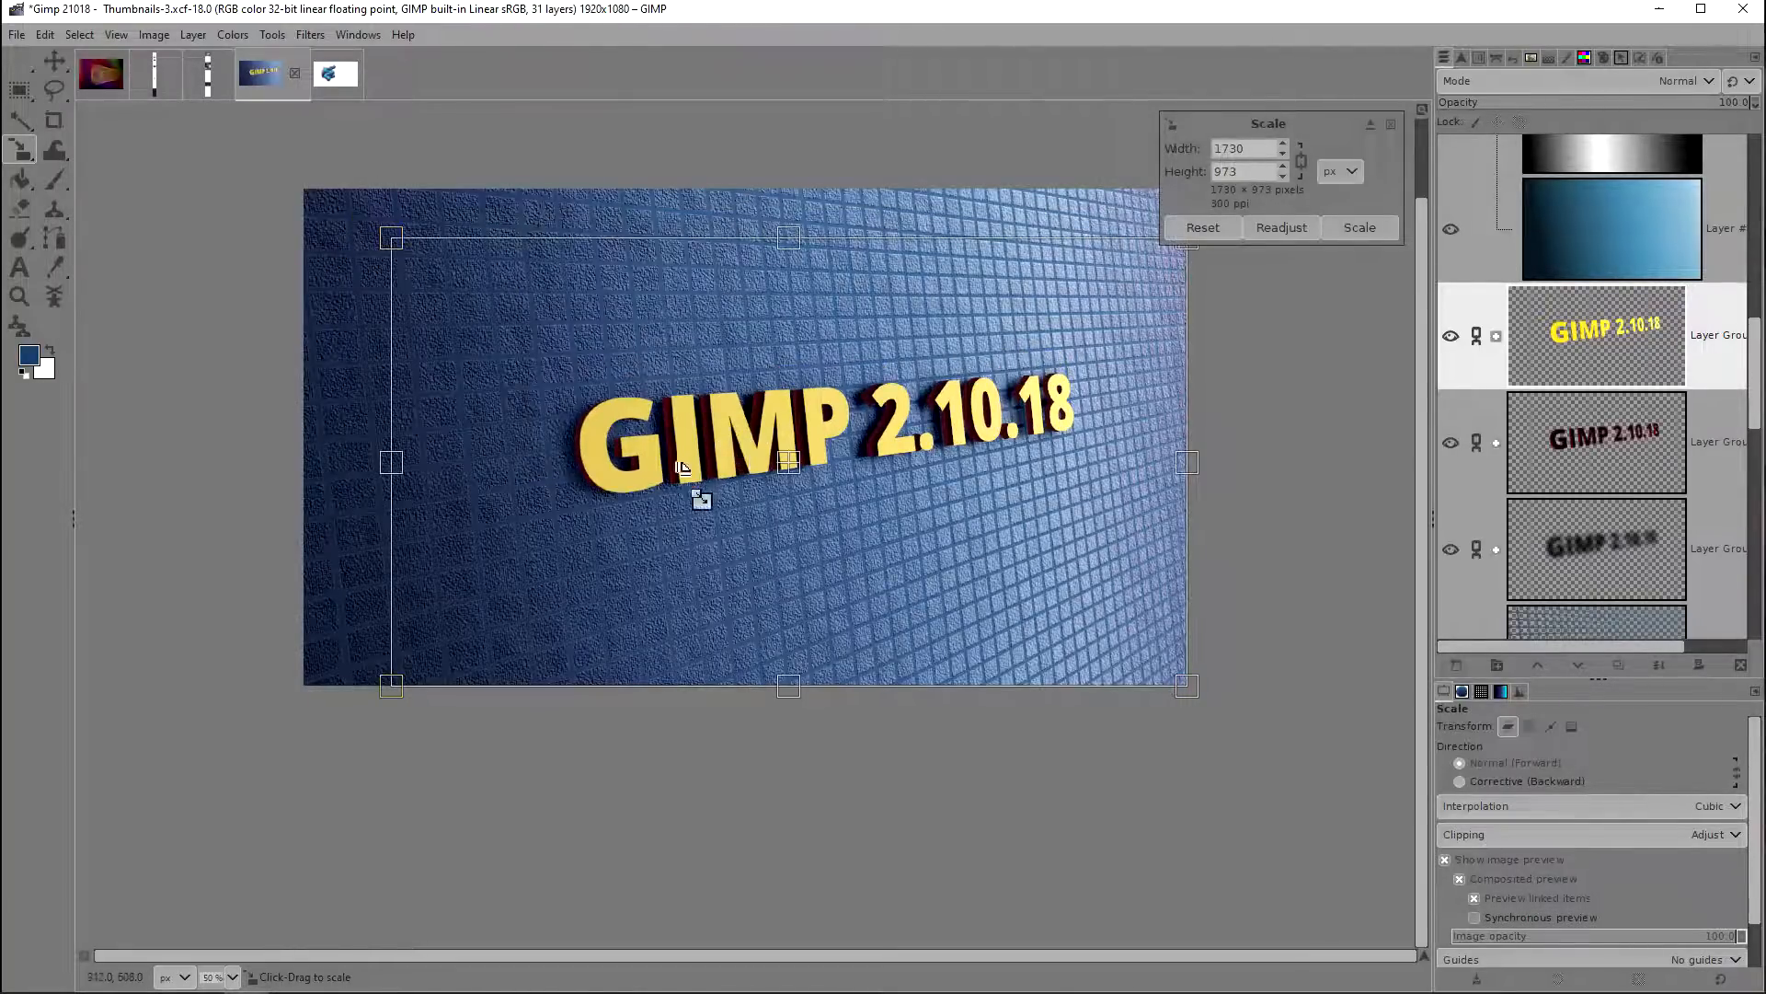
pyautogui.click(1206, 230)
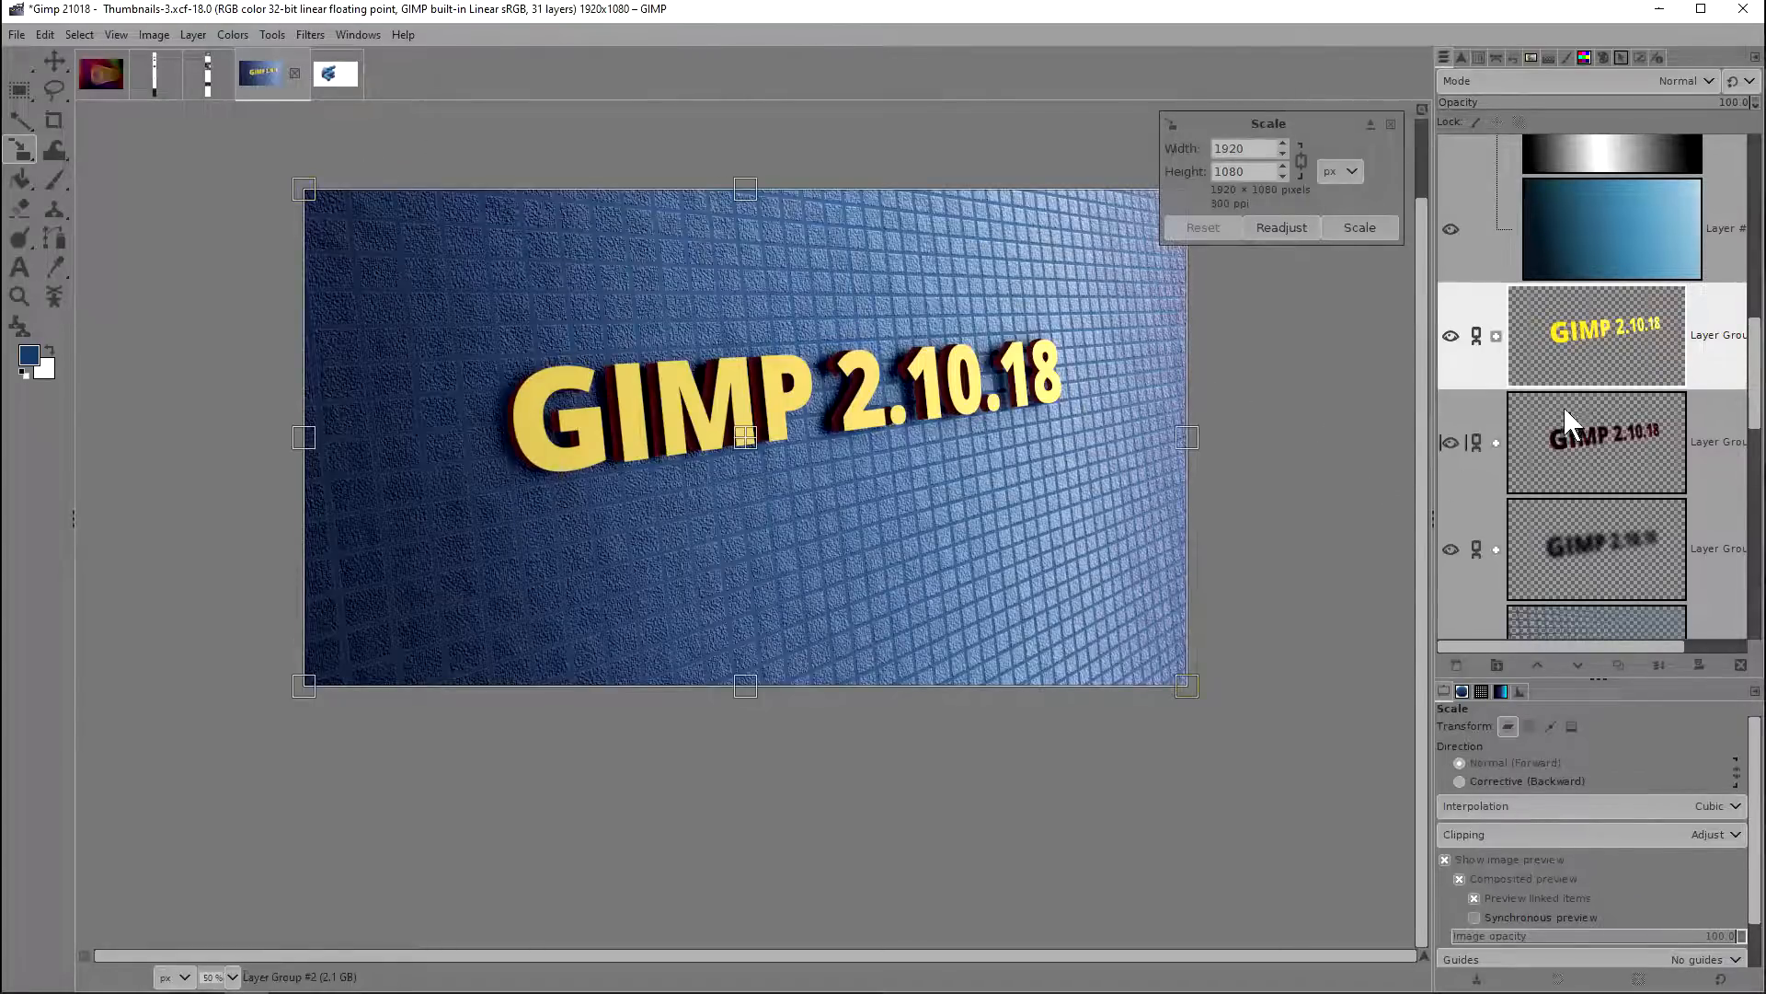
# Step: Select the dark red text layer group, leave the scaling without applying it and switch to the 3D Transform tool
pyautogui.click(1593, 422)
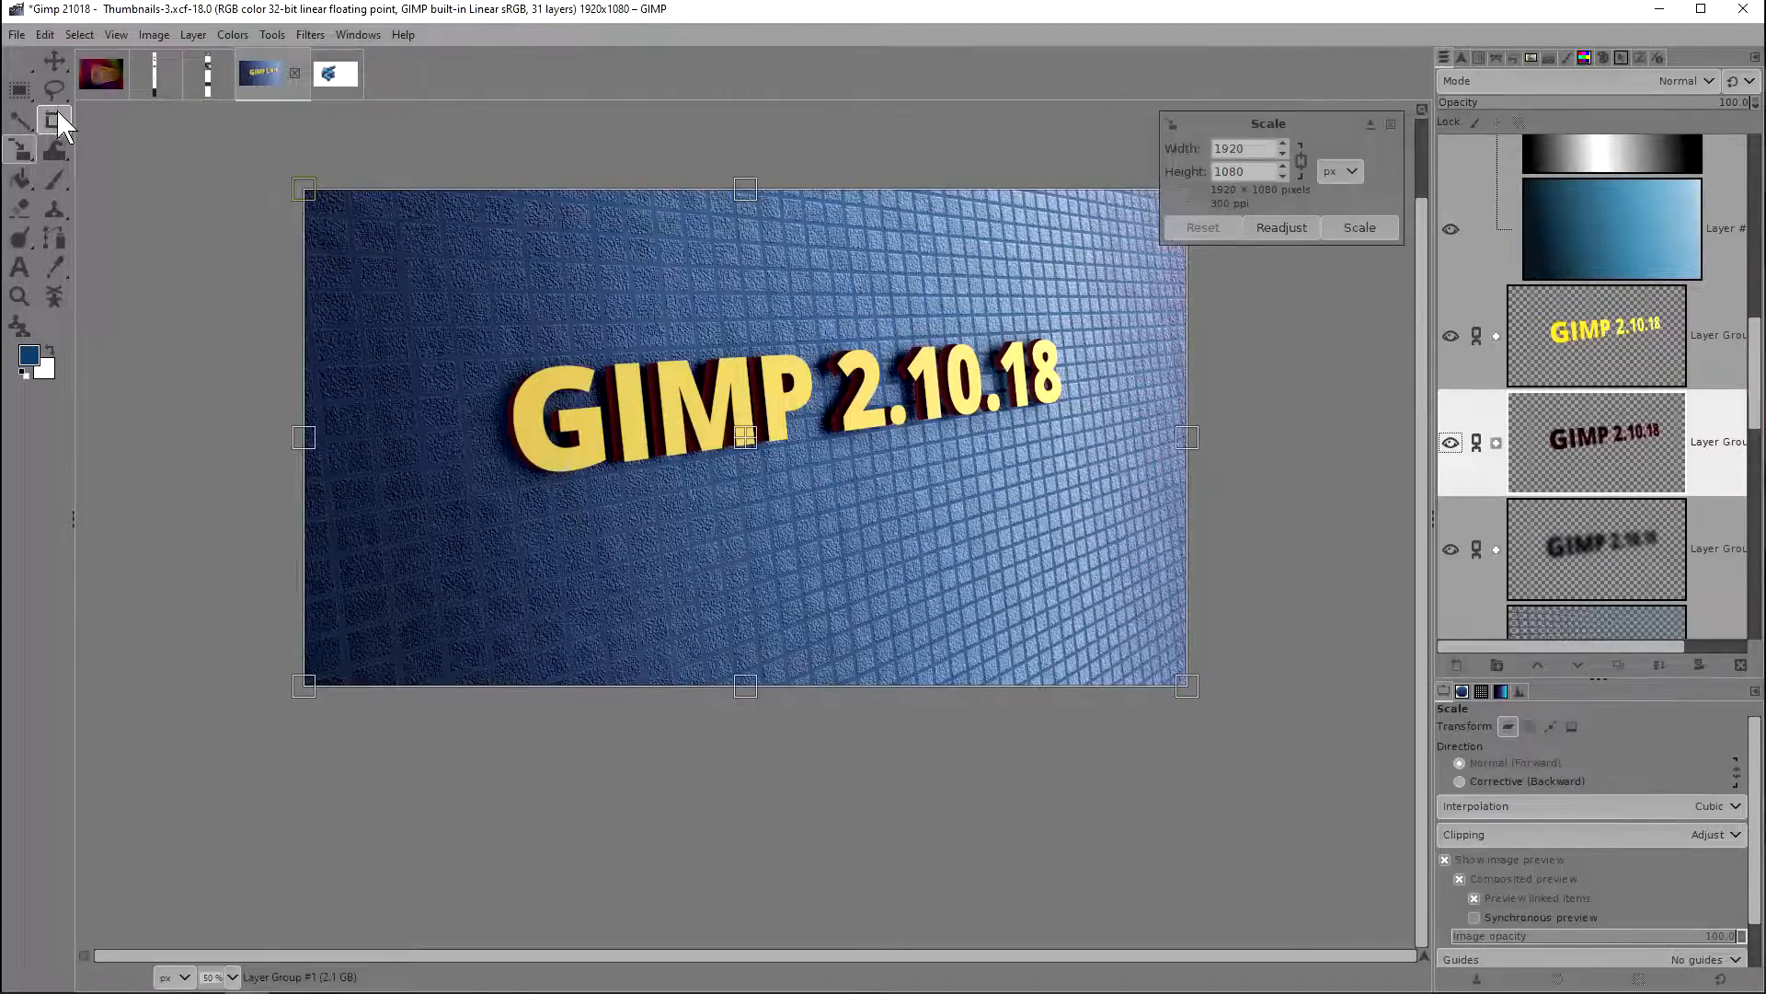
pyautogui.click(18, 90)
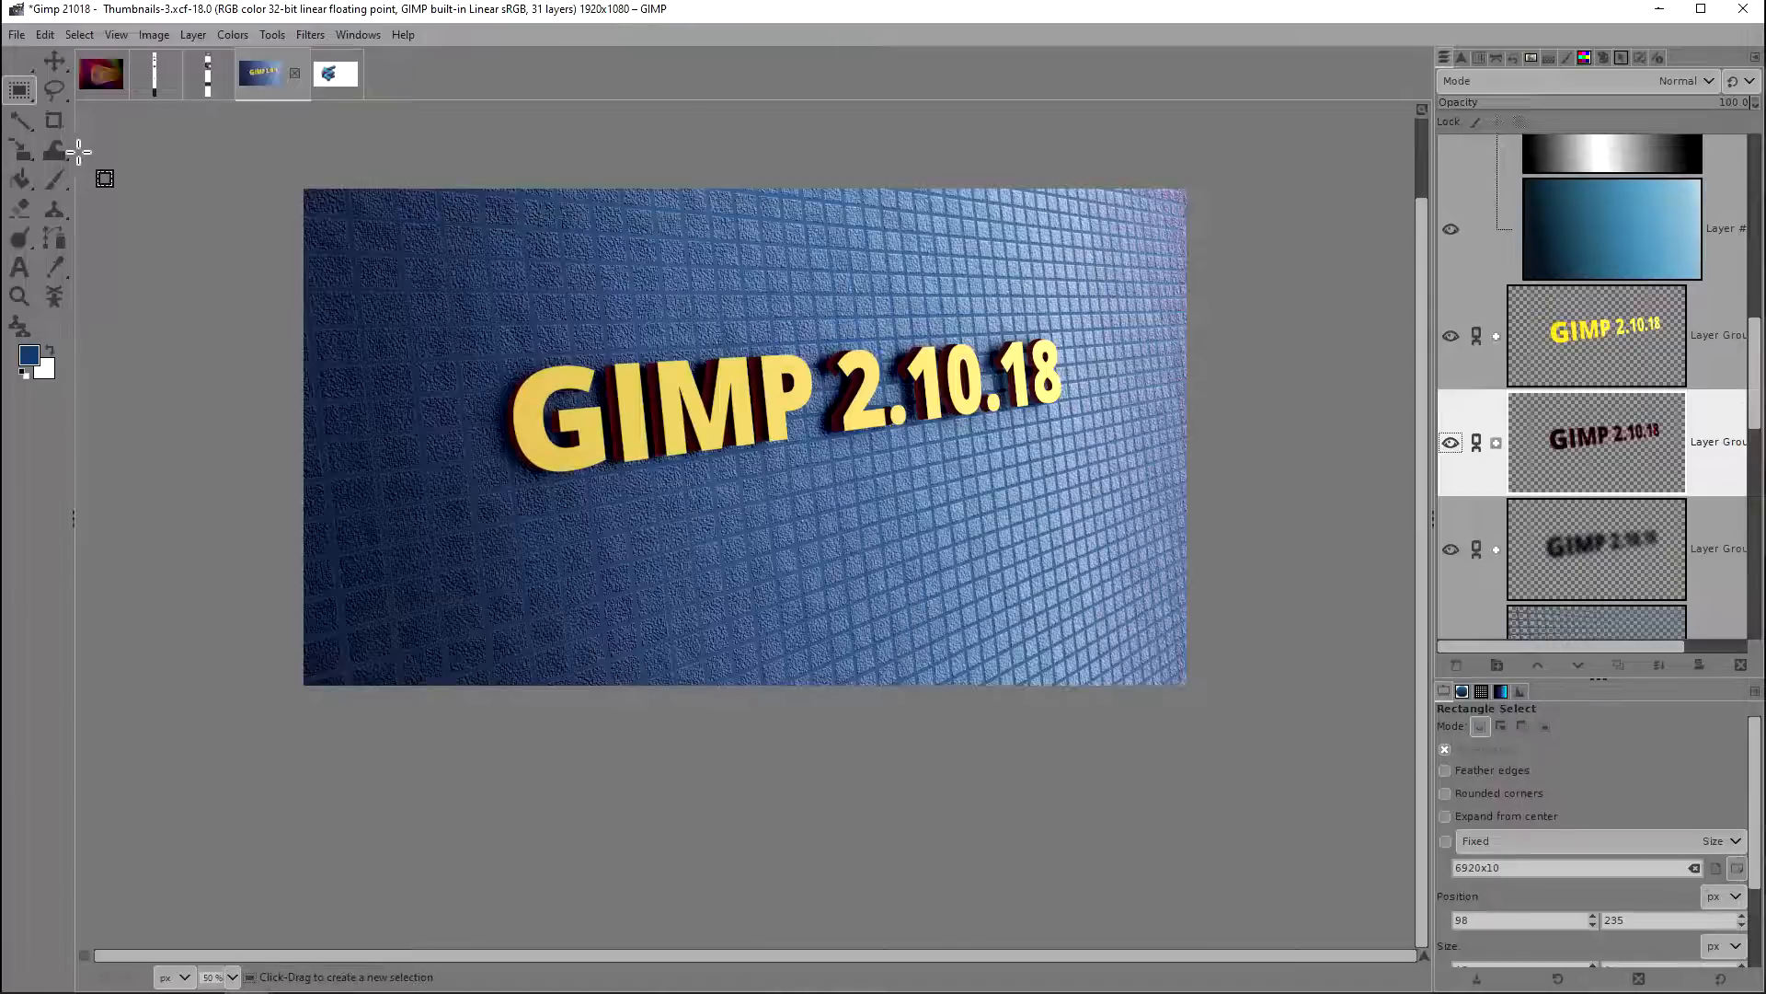
pyautogui.click(11, 155)
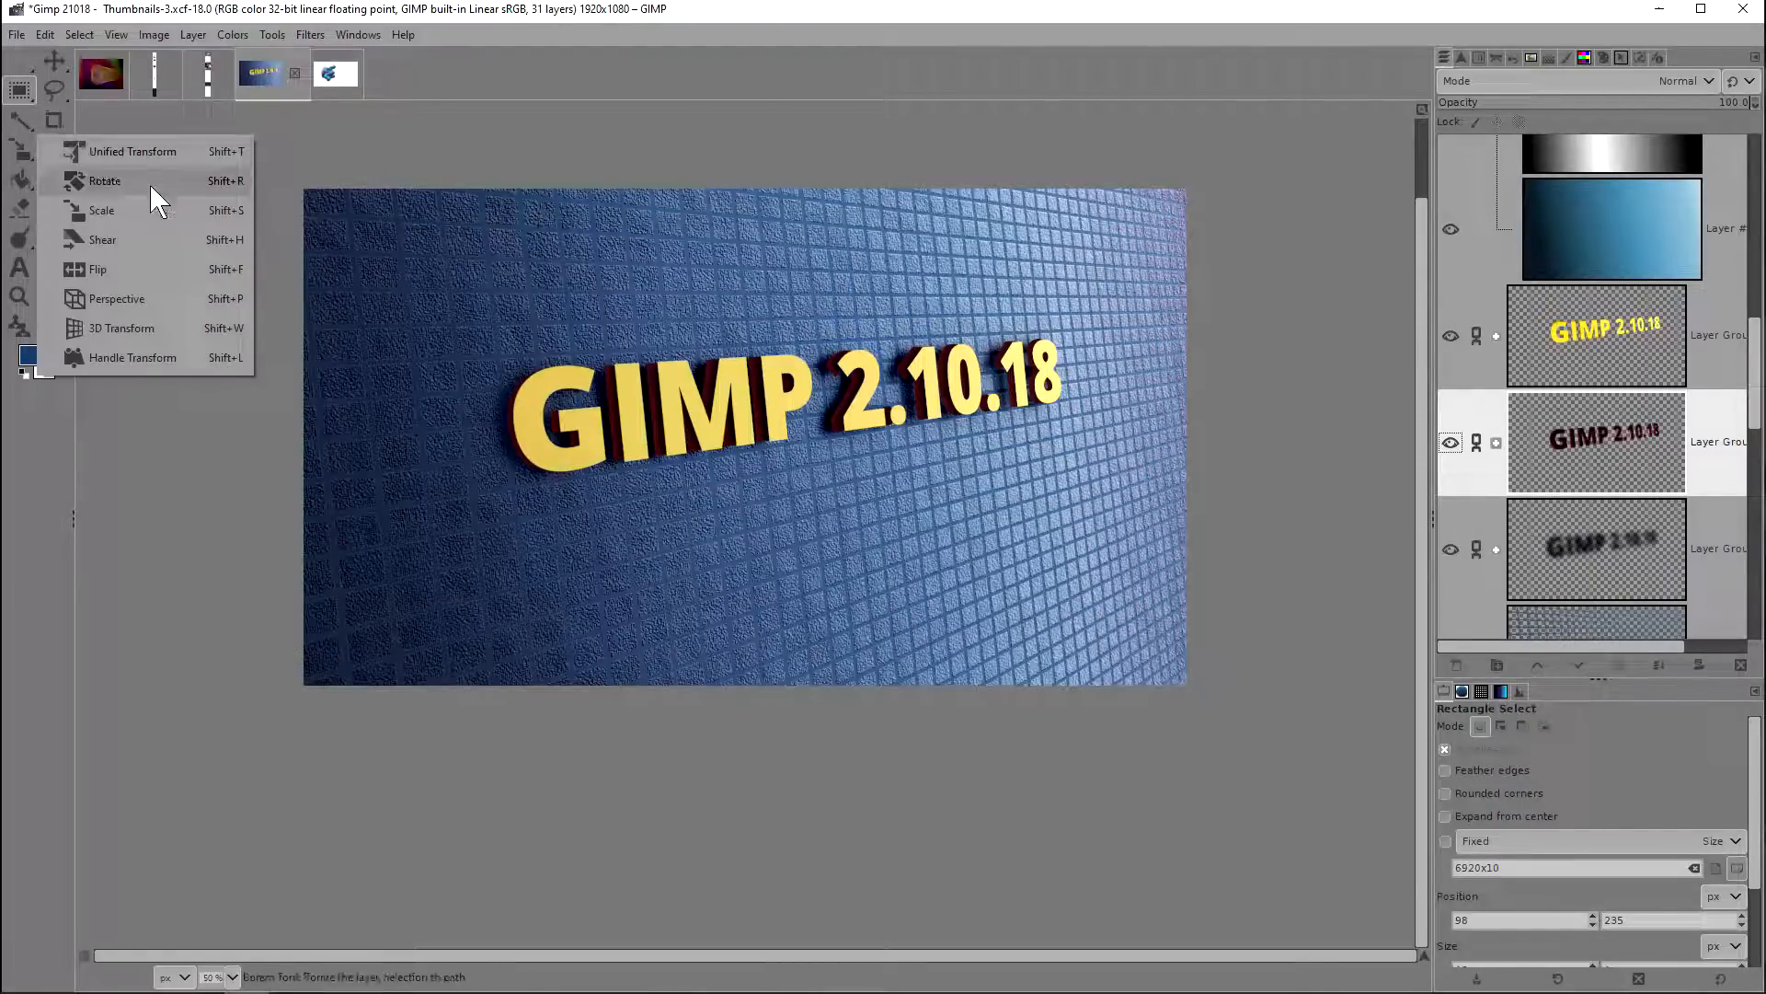
pyautogui.click(138, 327)
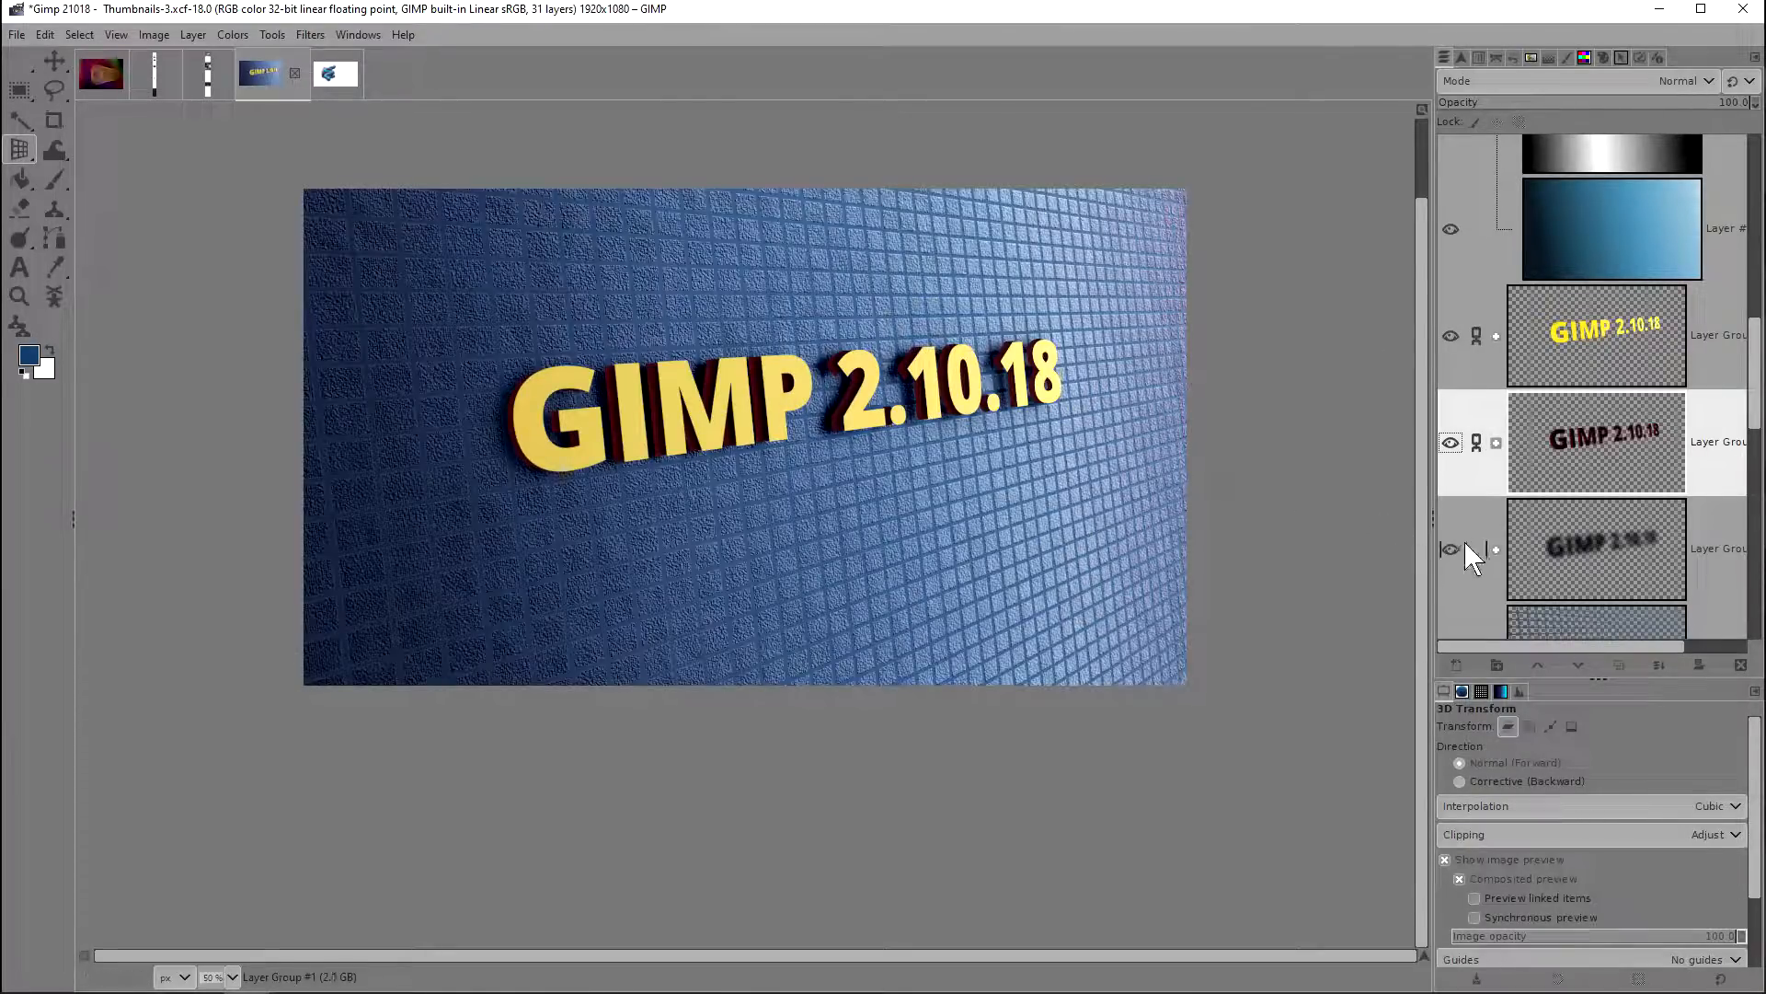
# Step: Unlink the two groups below the yellow text group and rotate the yellow one about its centre in 3D
pyautogui.click(1542, 379)
pyautogui.click(984, 267)
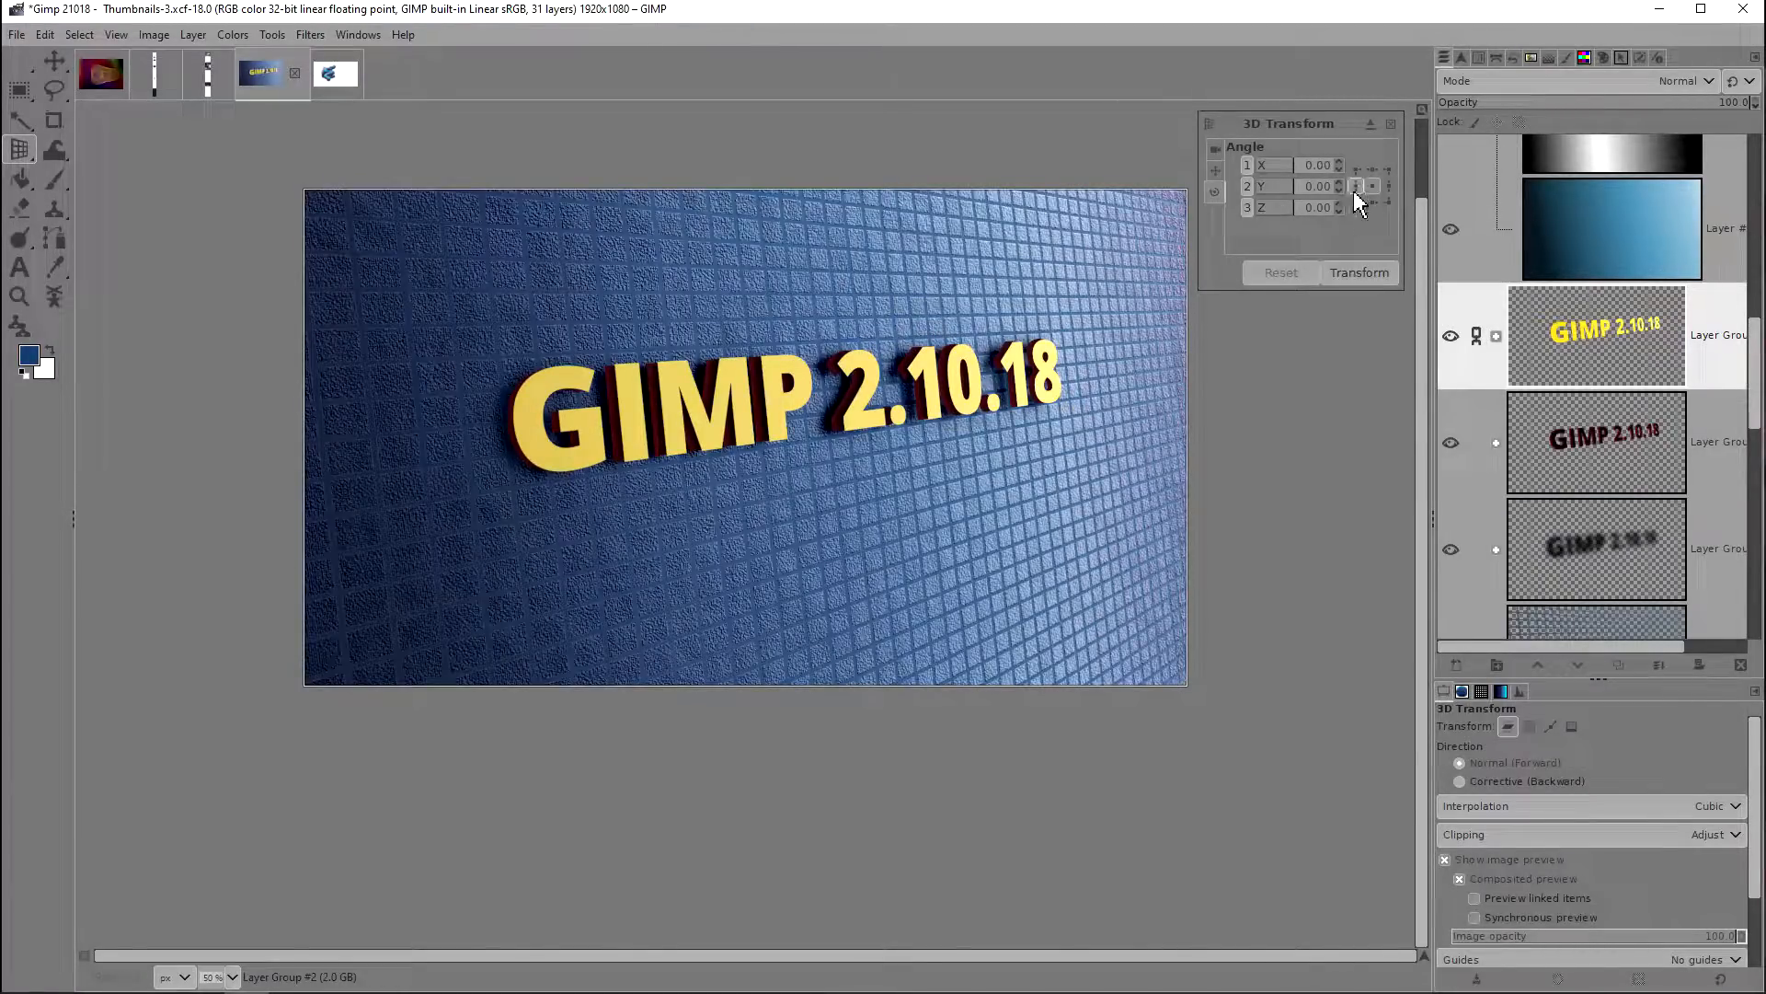
pyautogui.moveTo(874, 373); pyautogui.dragTo(1191, 244)
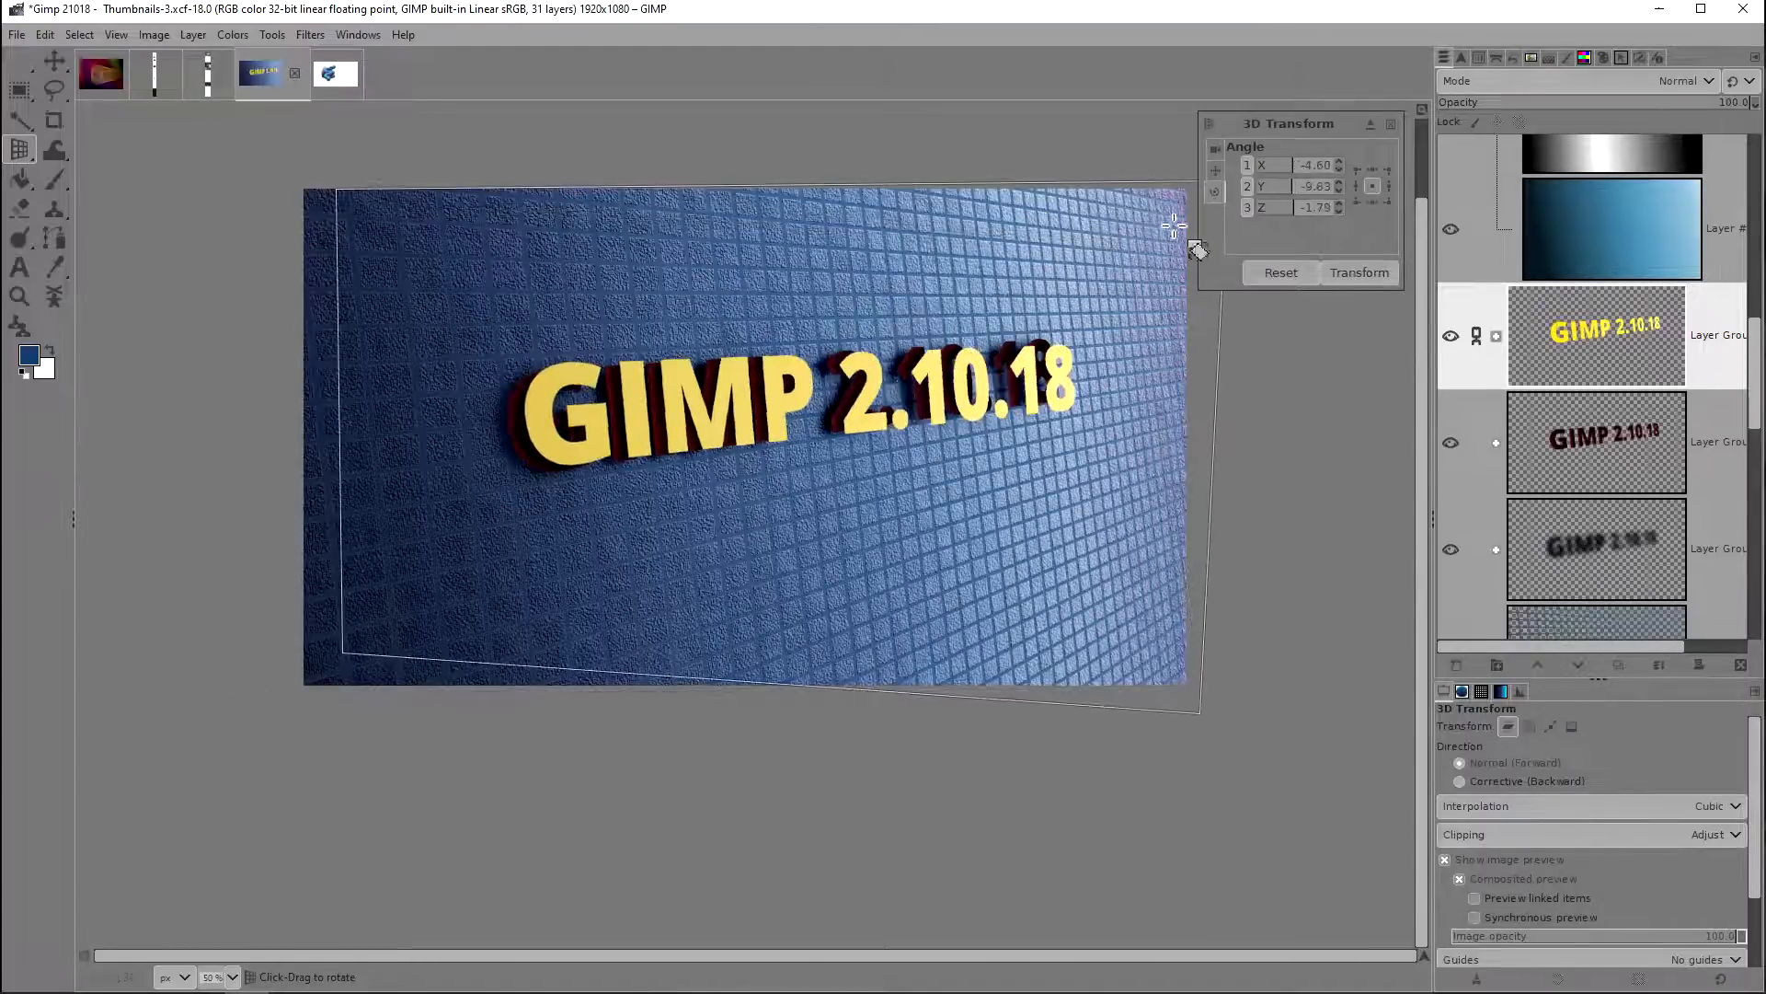
# Step: Rotate the text around the upper-left pivot, and again around the centre pivot to about X -13.3, Y 4.1, Z -1.8 degrees
pyautogui.click(1356, 169)
pyautogui.moveTo(701, 317); pyautogui.dragTo(386, 179)
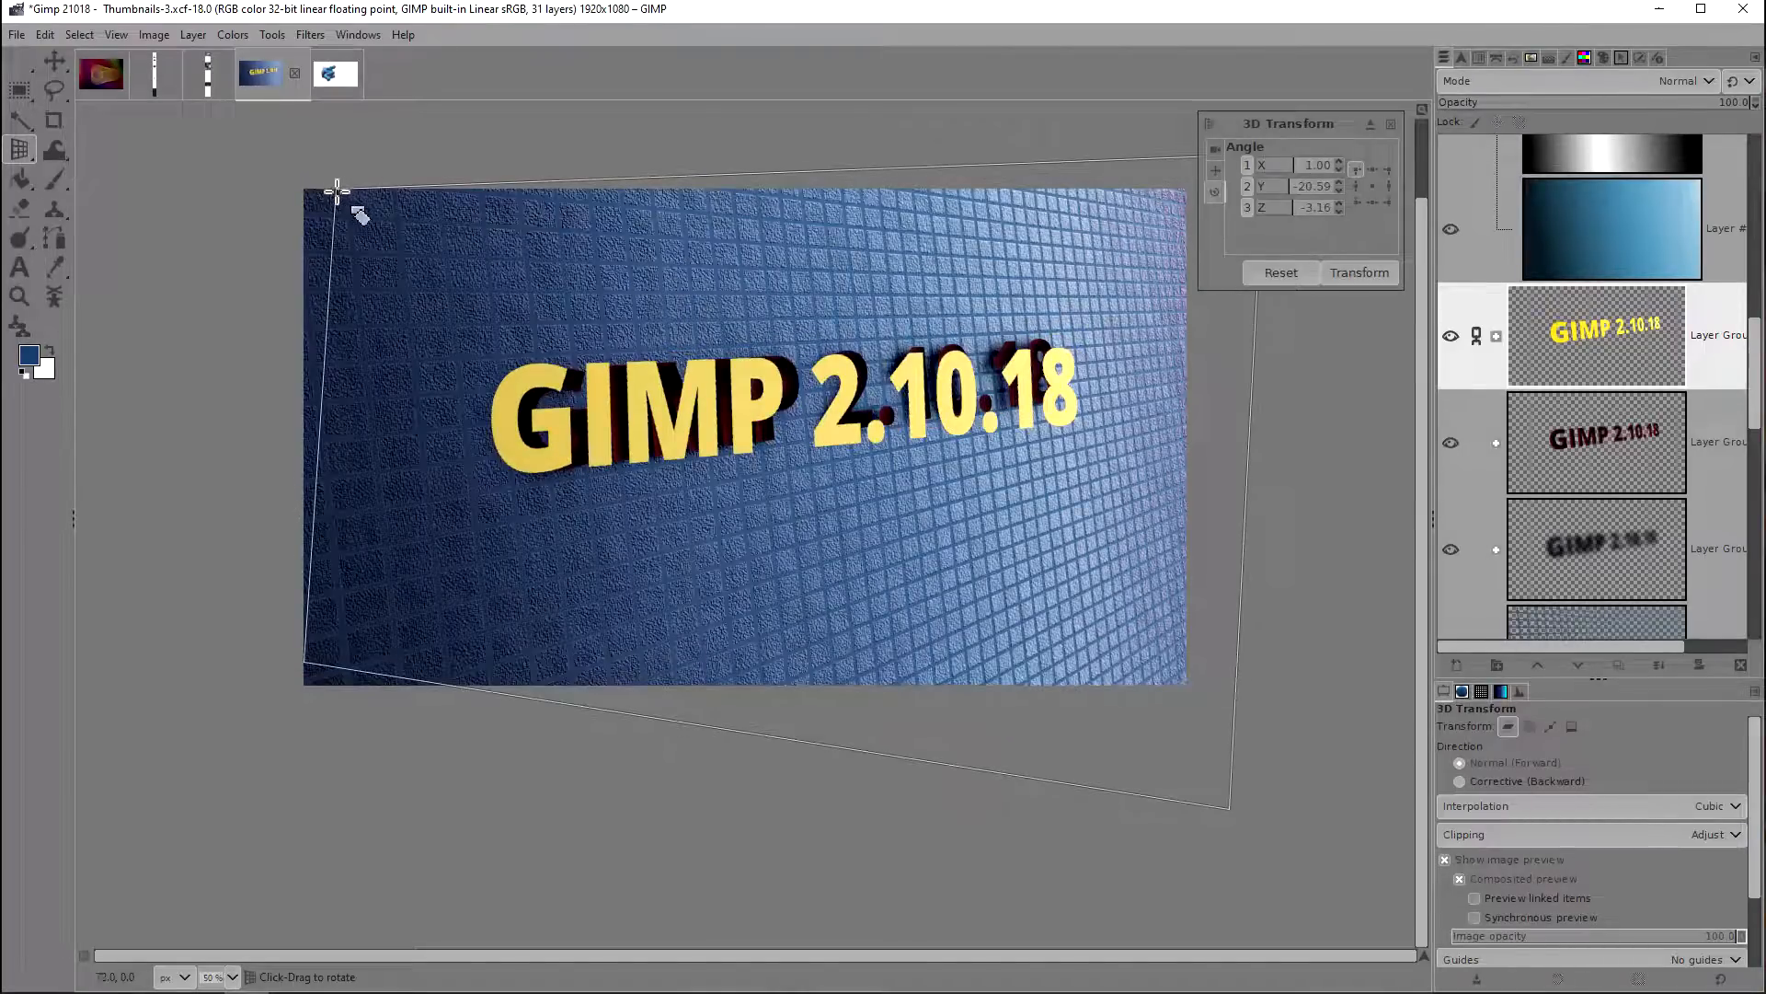
pyautogui.moveTo(493, 273); pyautogui.dragTo(624, 265)
pyautogui.moveTo(617, 276); pyautogui.dragTo(612, 280)
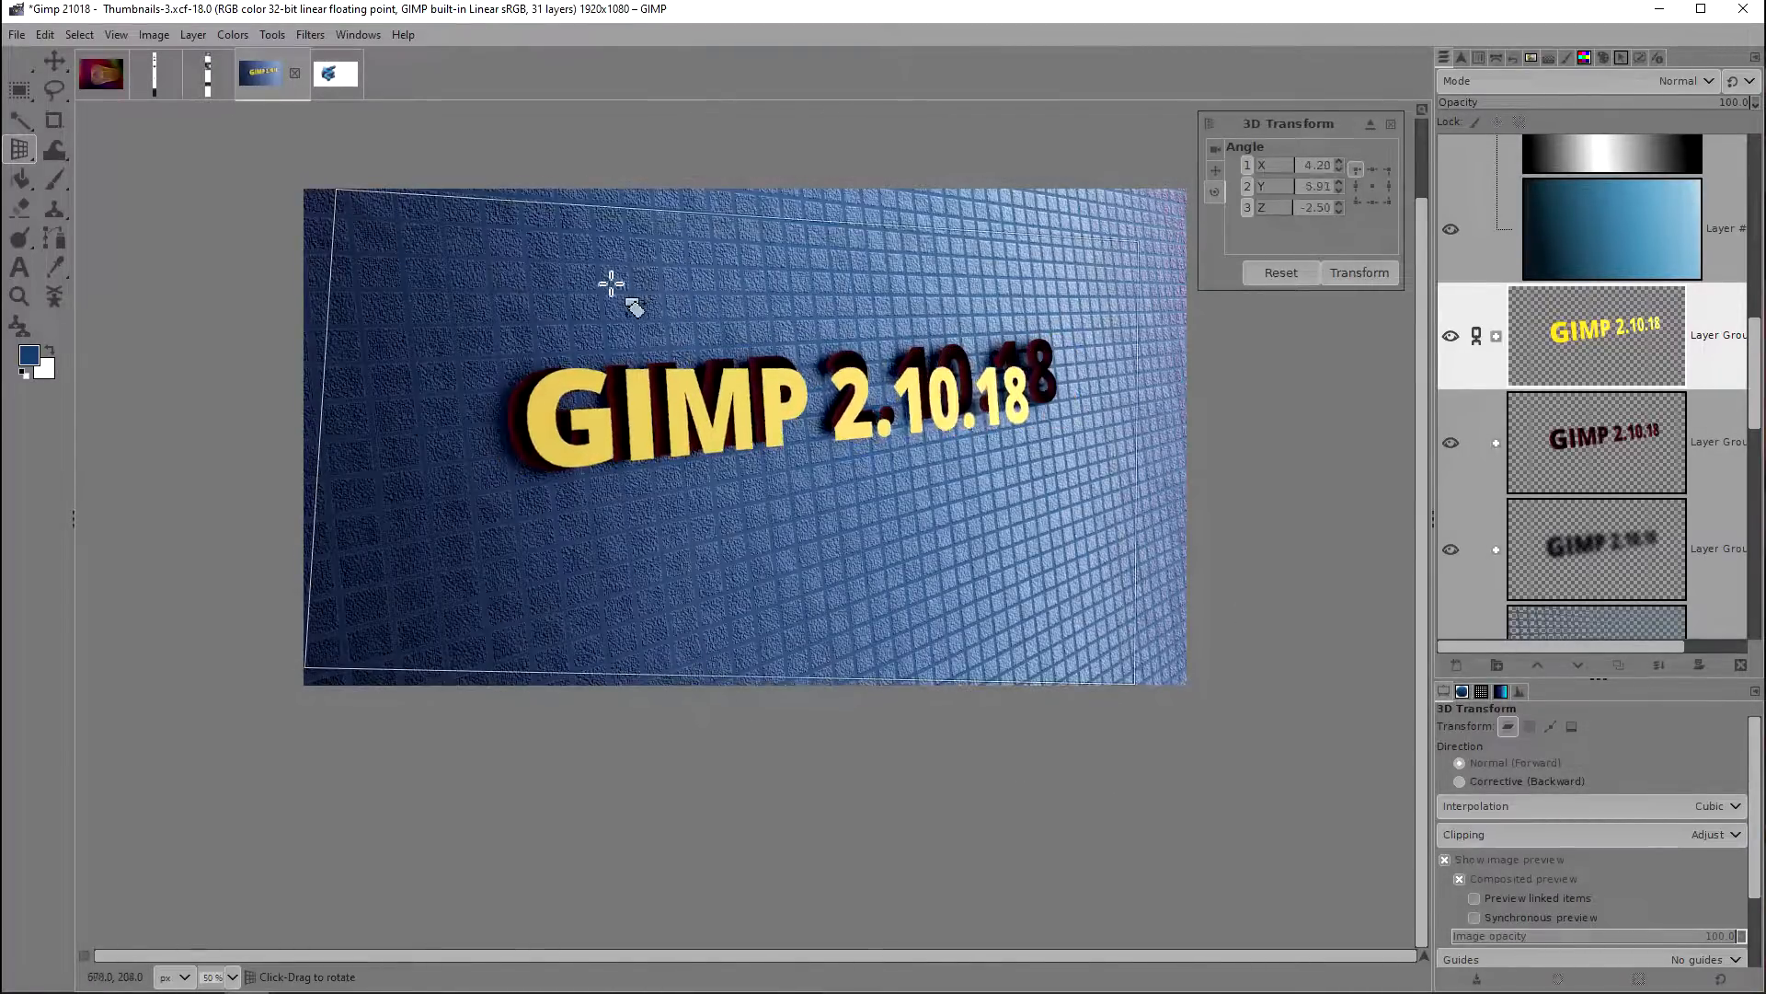
pyautogui.moveTo(444, 302); pyautogui.dragTo(662, 391)
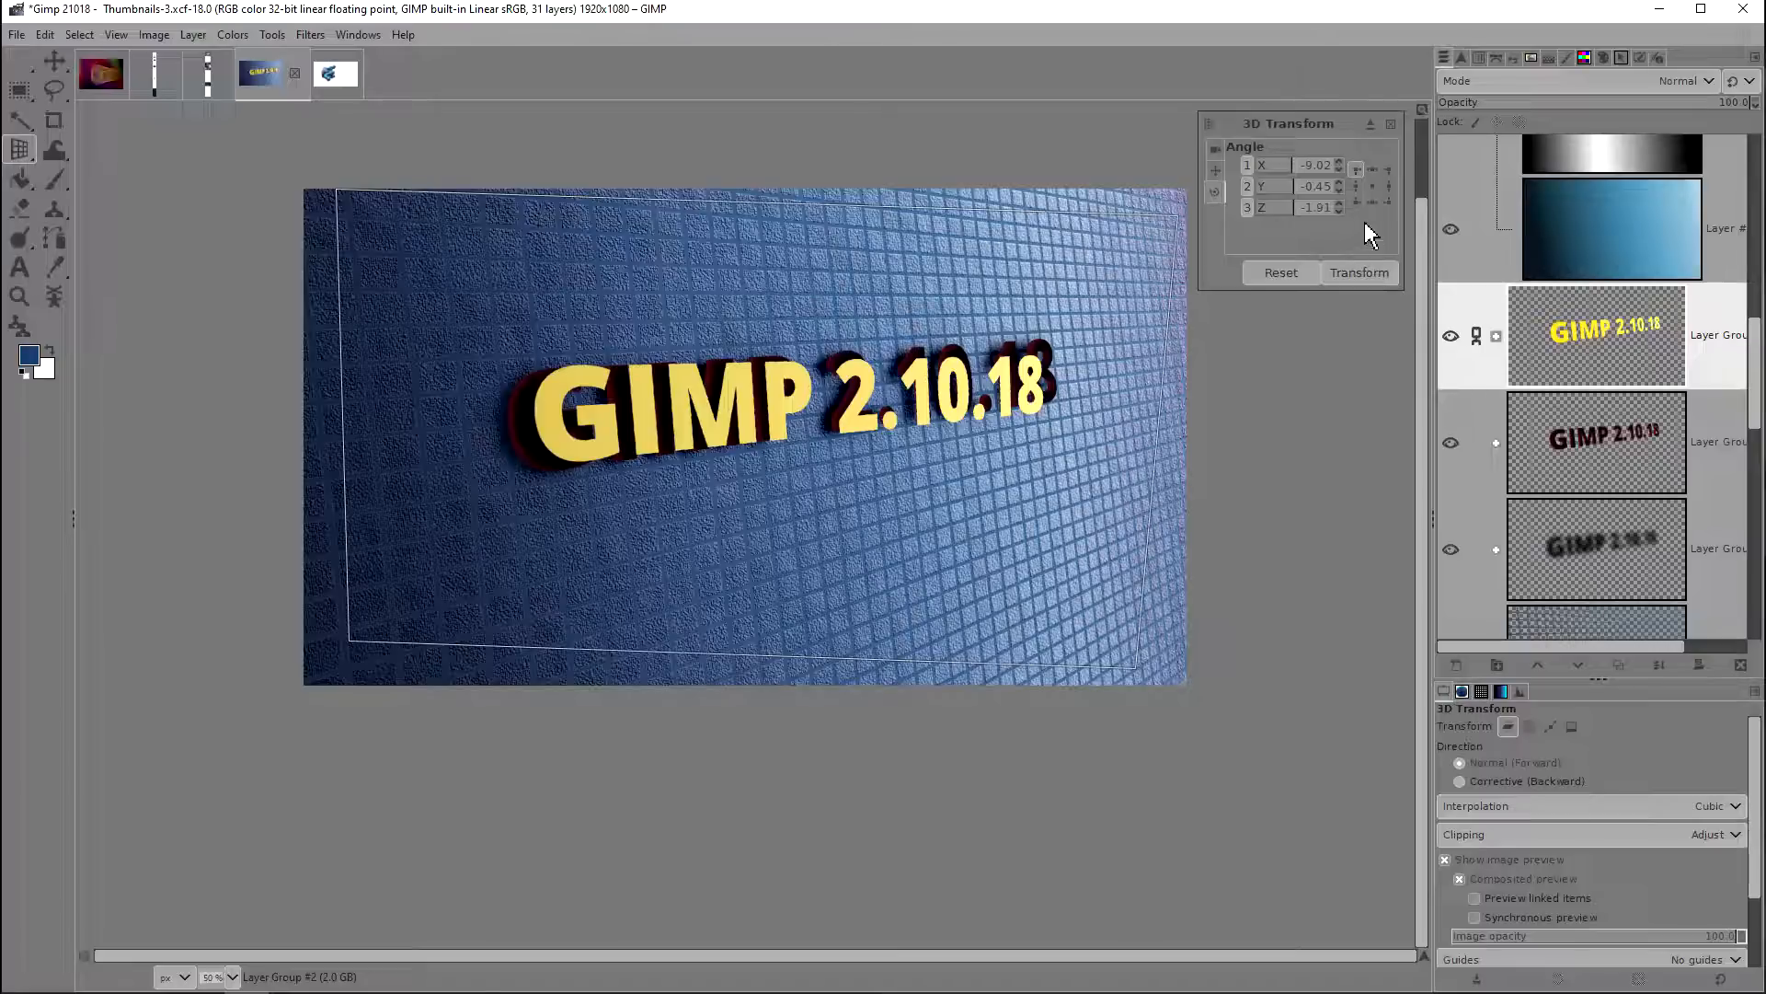
pyautogui.moveTo(510, 248); pyautogui.dragTo(891, 267)
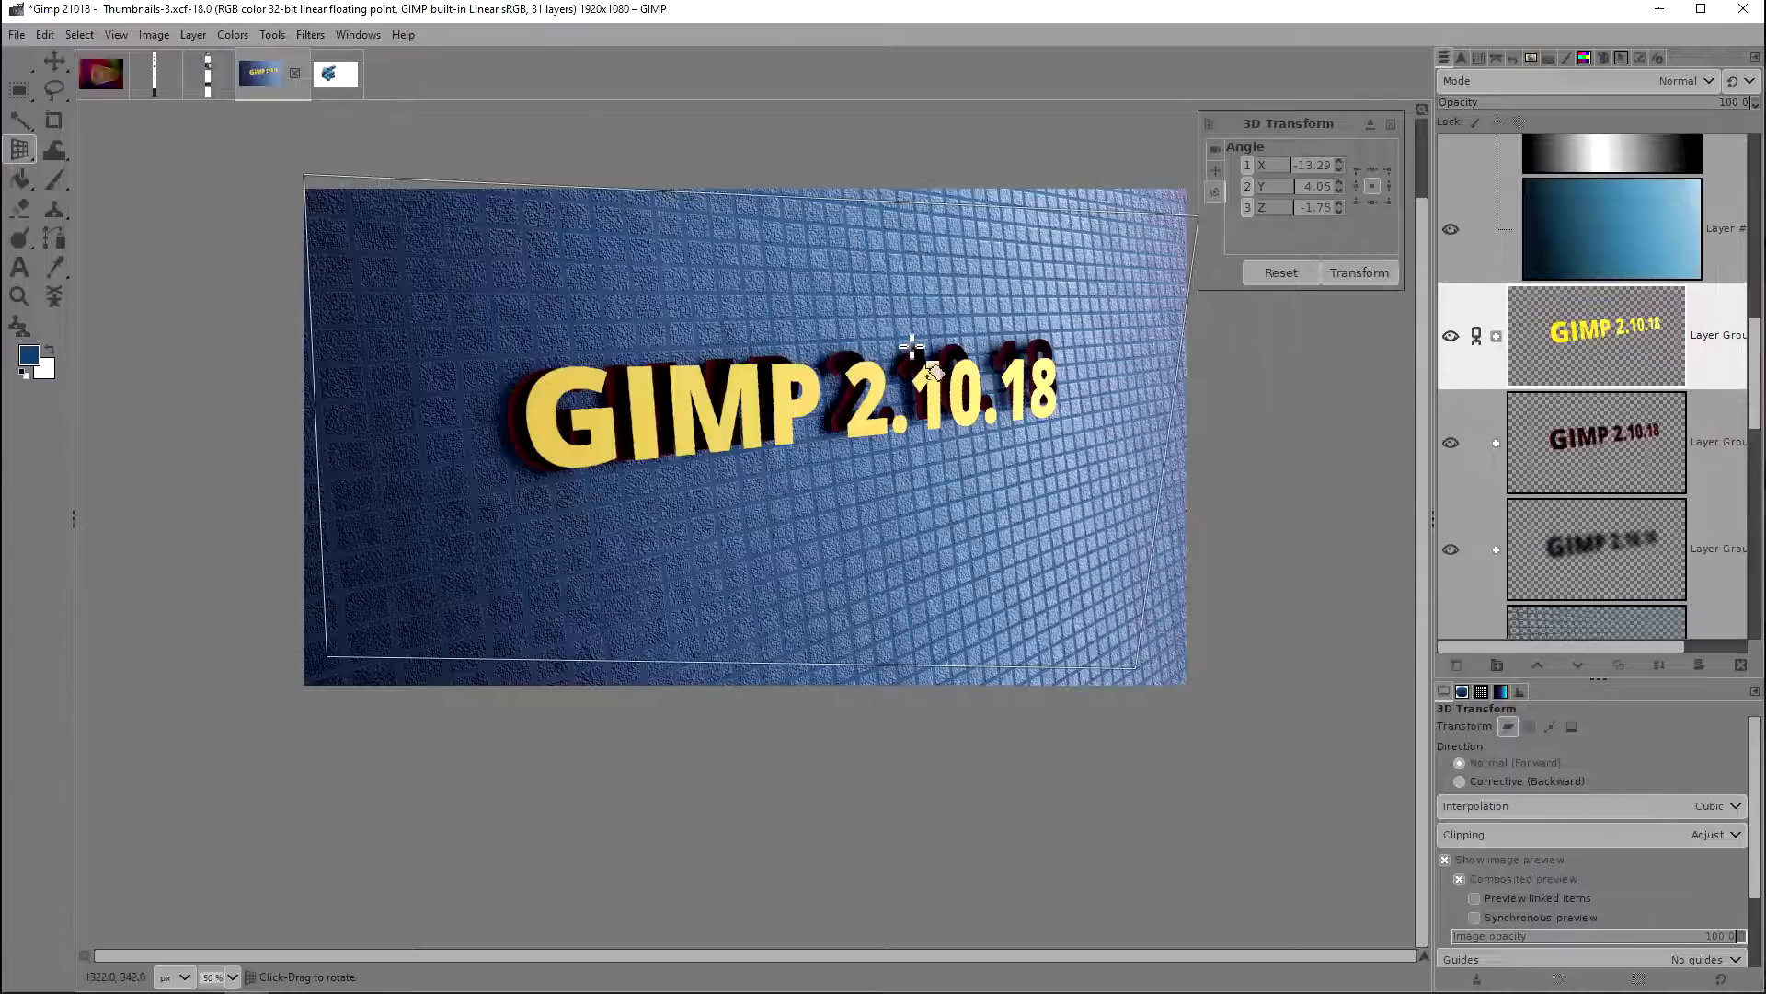
# Step: Reset the 3D rotation of the yellow text group
pyautogui.click(1288, 272)
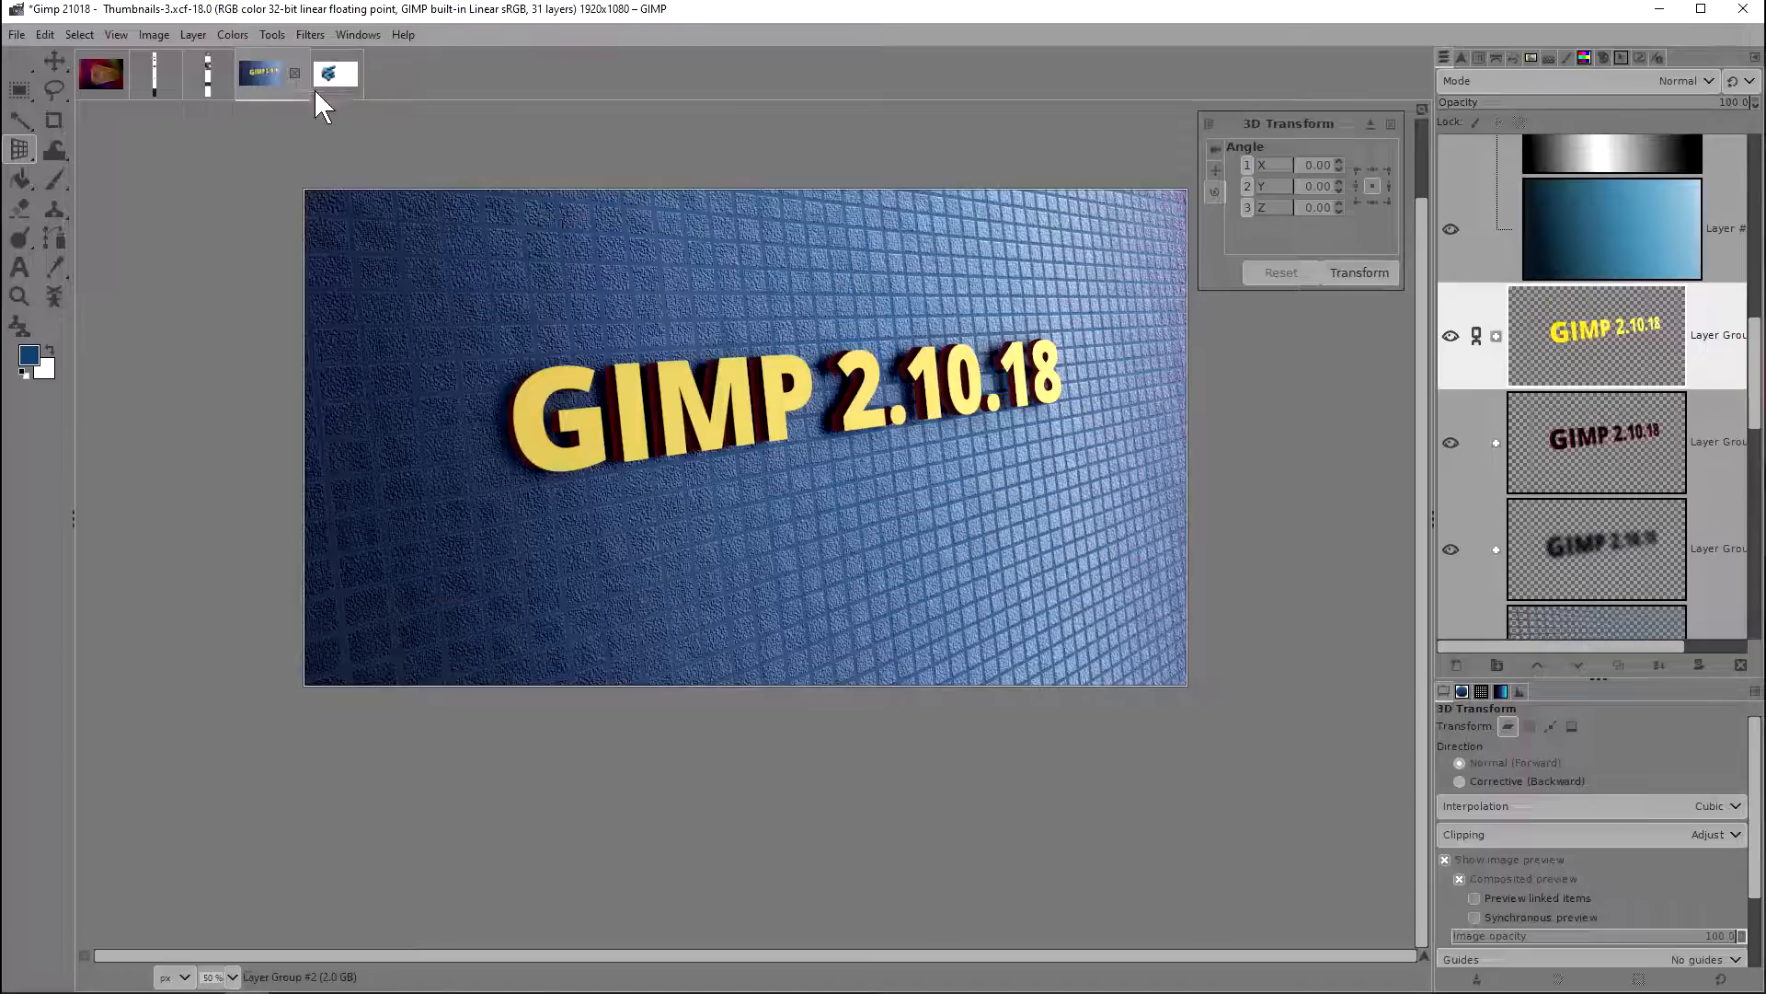
pyautogui.click(309, 37)
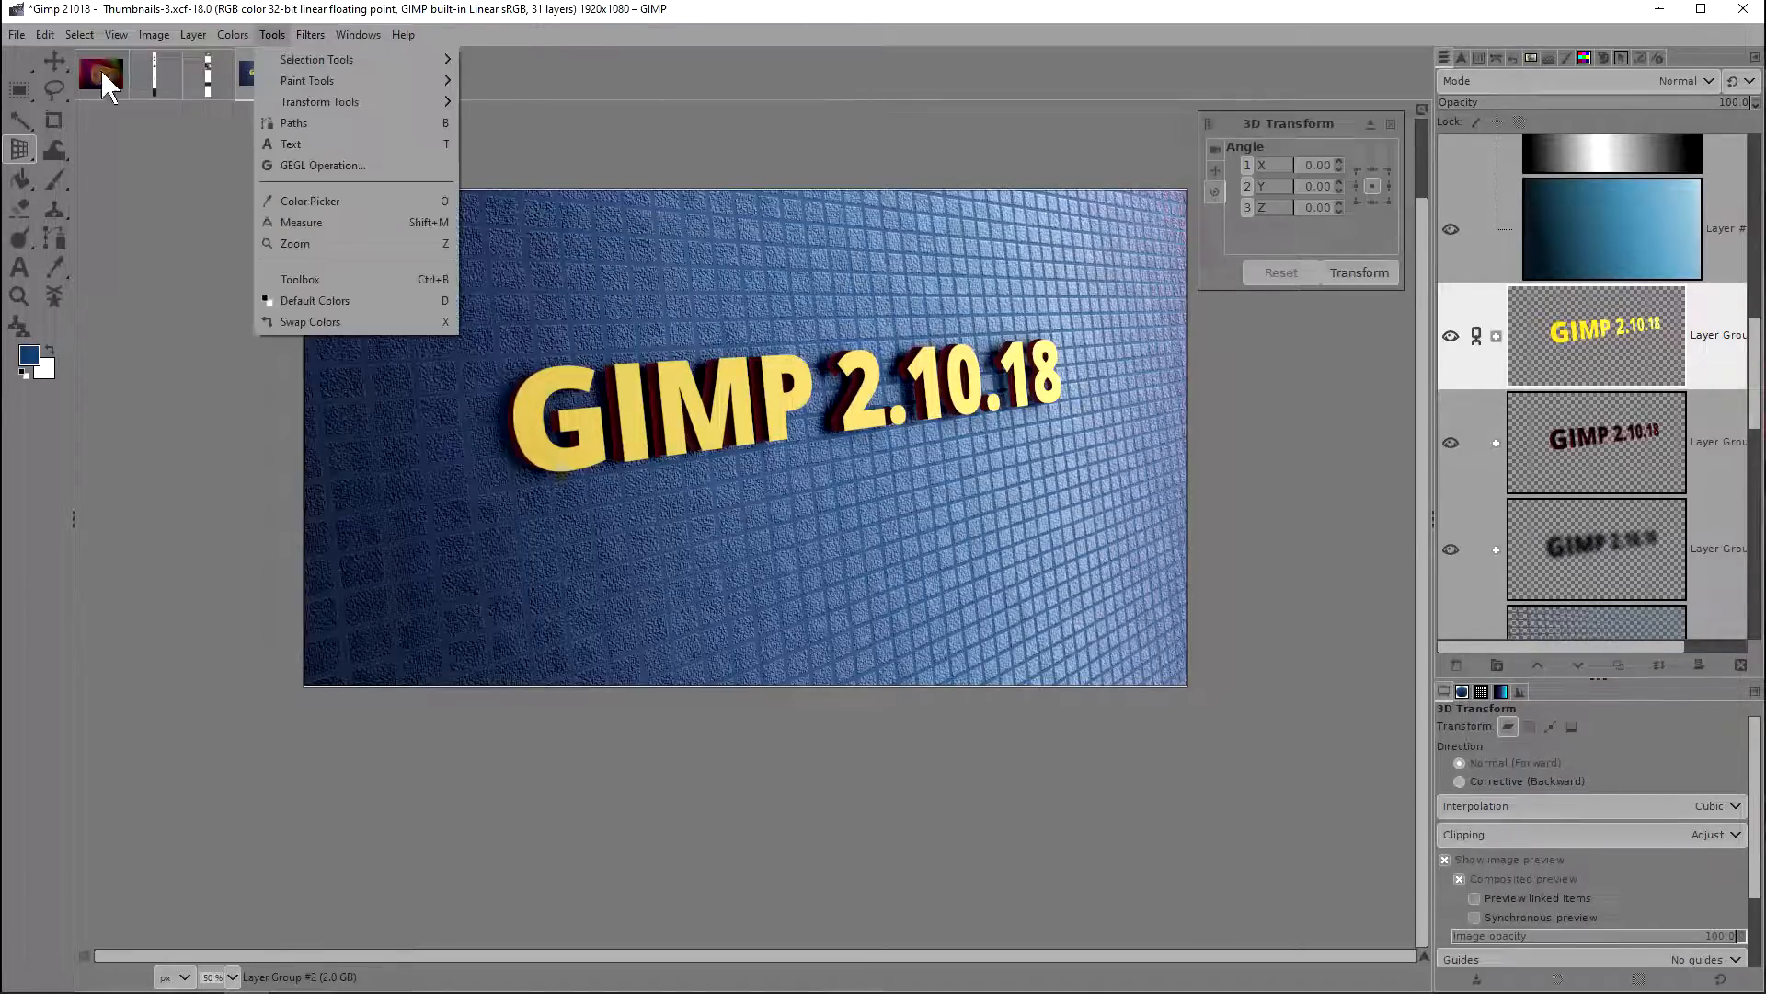
# Step: Choose the Paintbrush and undo the snake-like strokes painted on the untitled white canvas
pyautogui.click(48, 172)
pyautogui.click(47, 172)
pyautogui.click(335, 73)
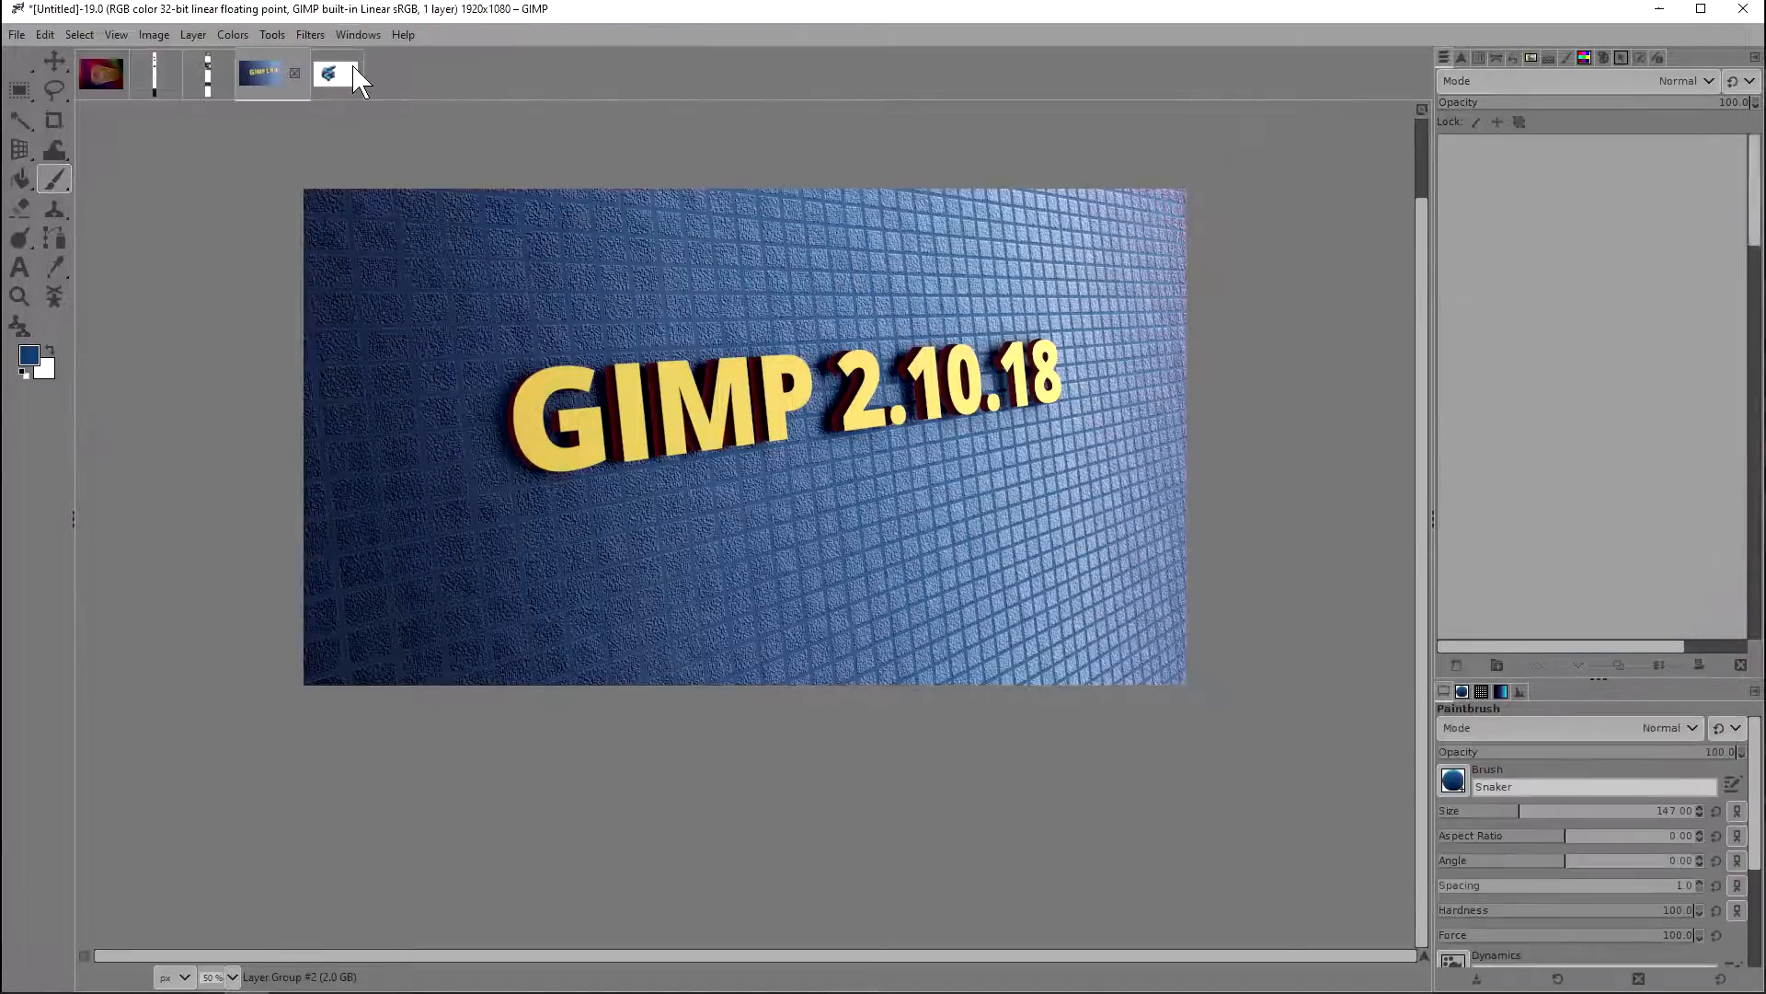
pyautogui.hotkey('ctrl', 'z')
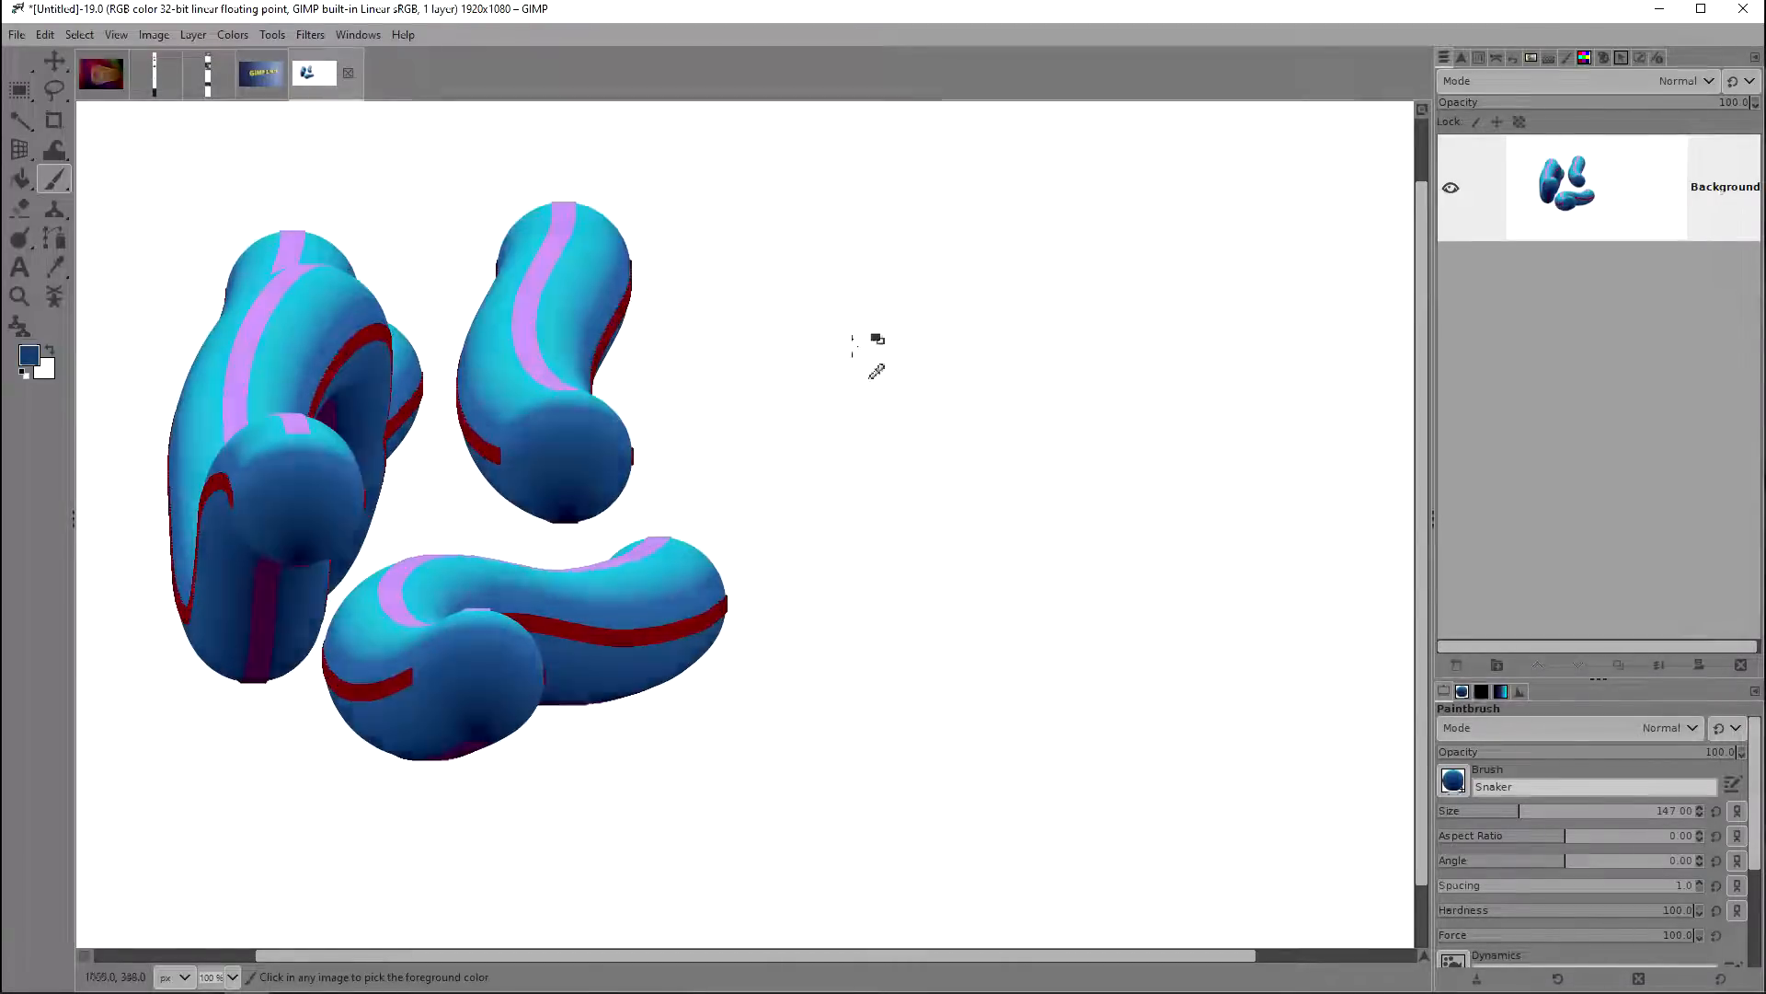
# Step: Show the Symmetry Painting dialog, paint a curved Snaker stroke with symmetry set to None and undo it
pyautogui.click(350, 41)
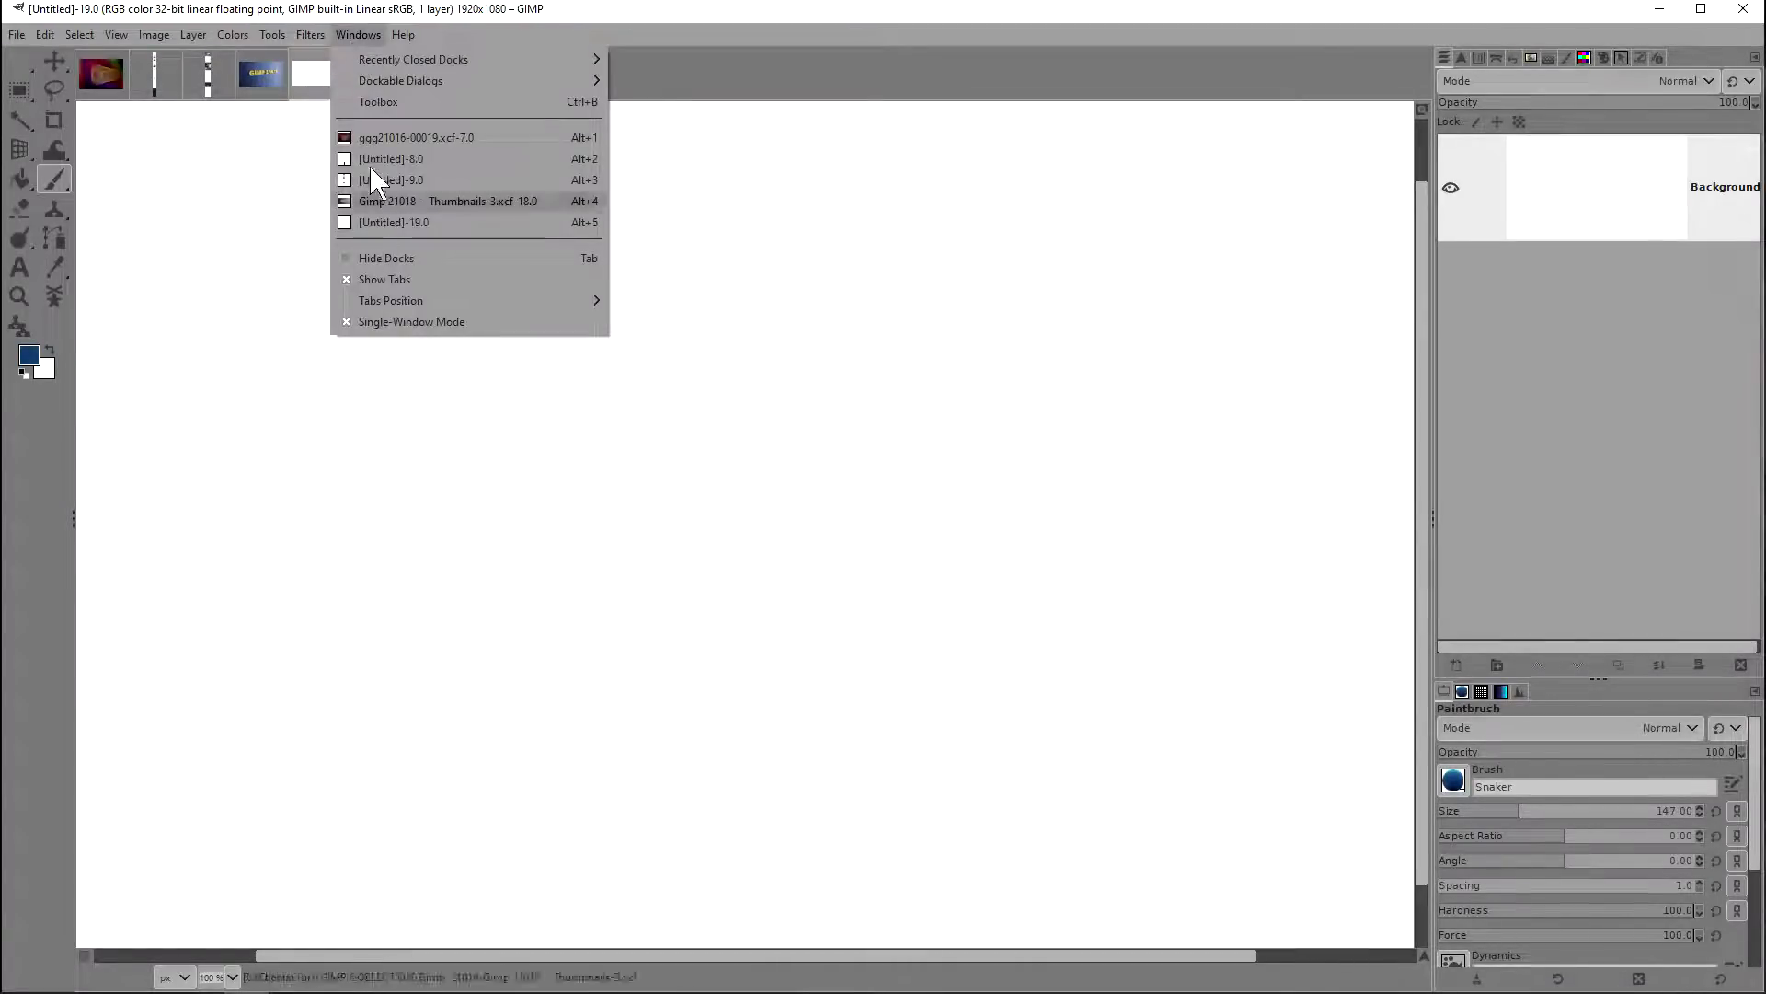
pyautogui.moveTo(384, 83)
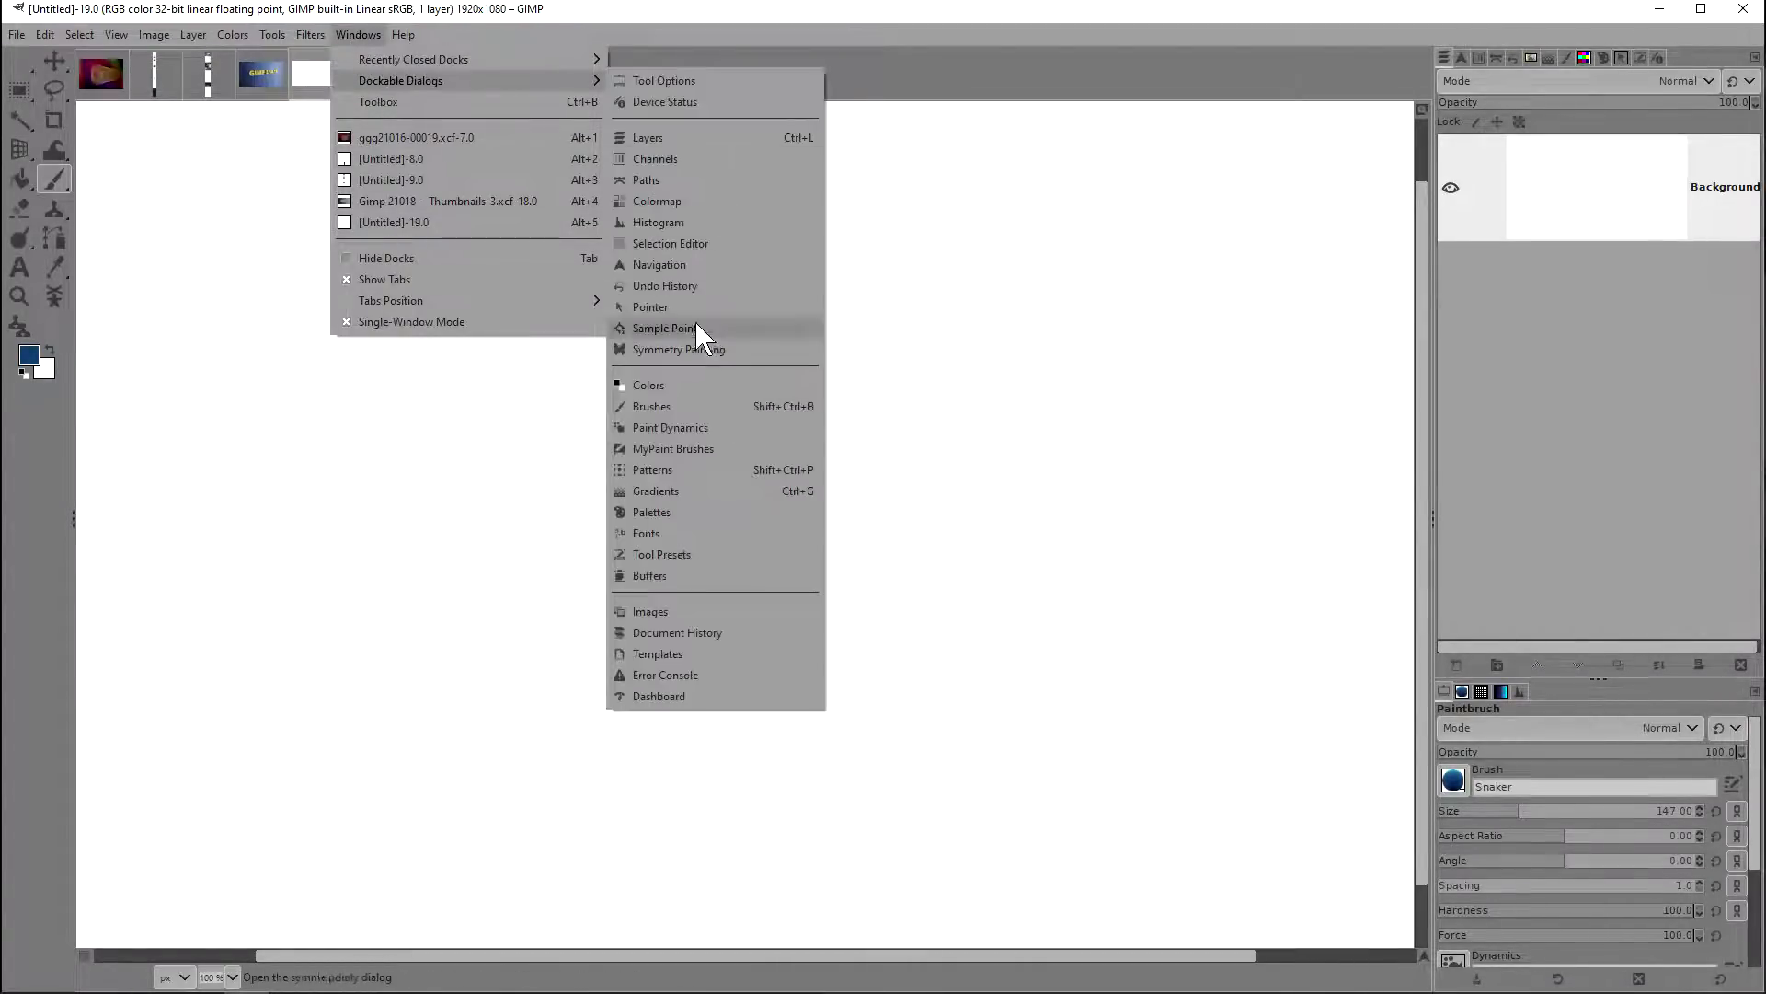
pyautogui.click(692, 350)
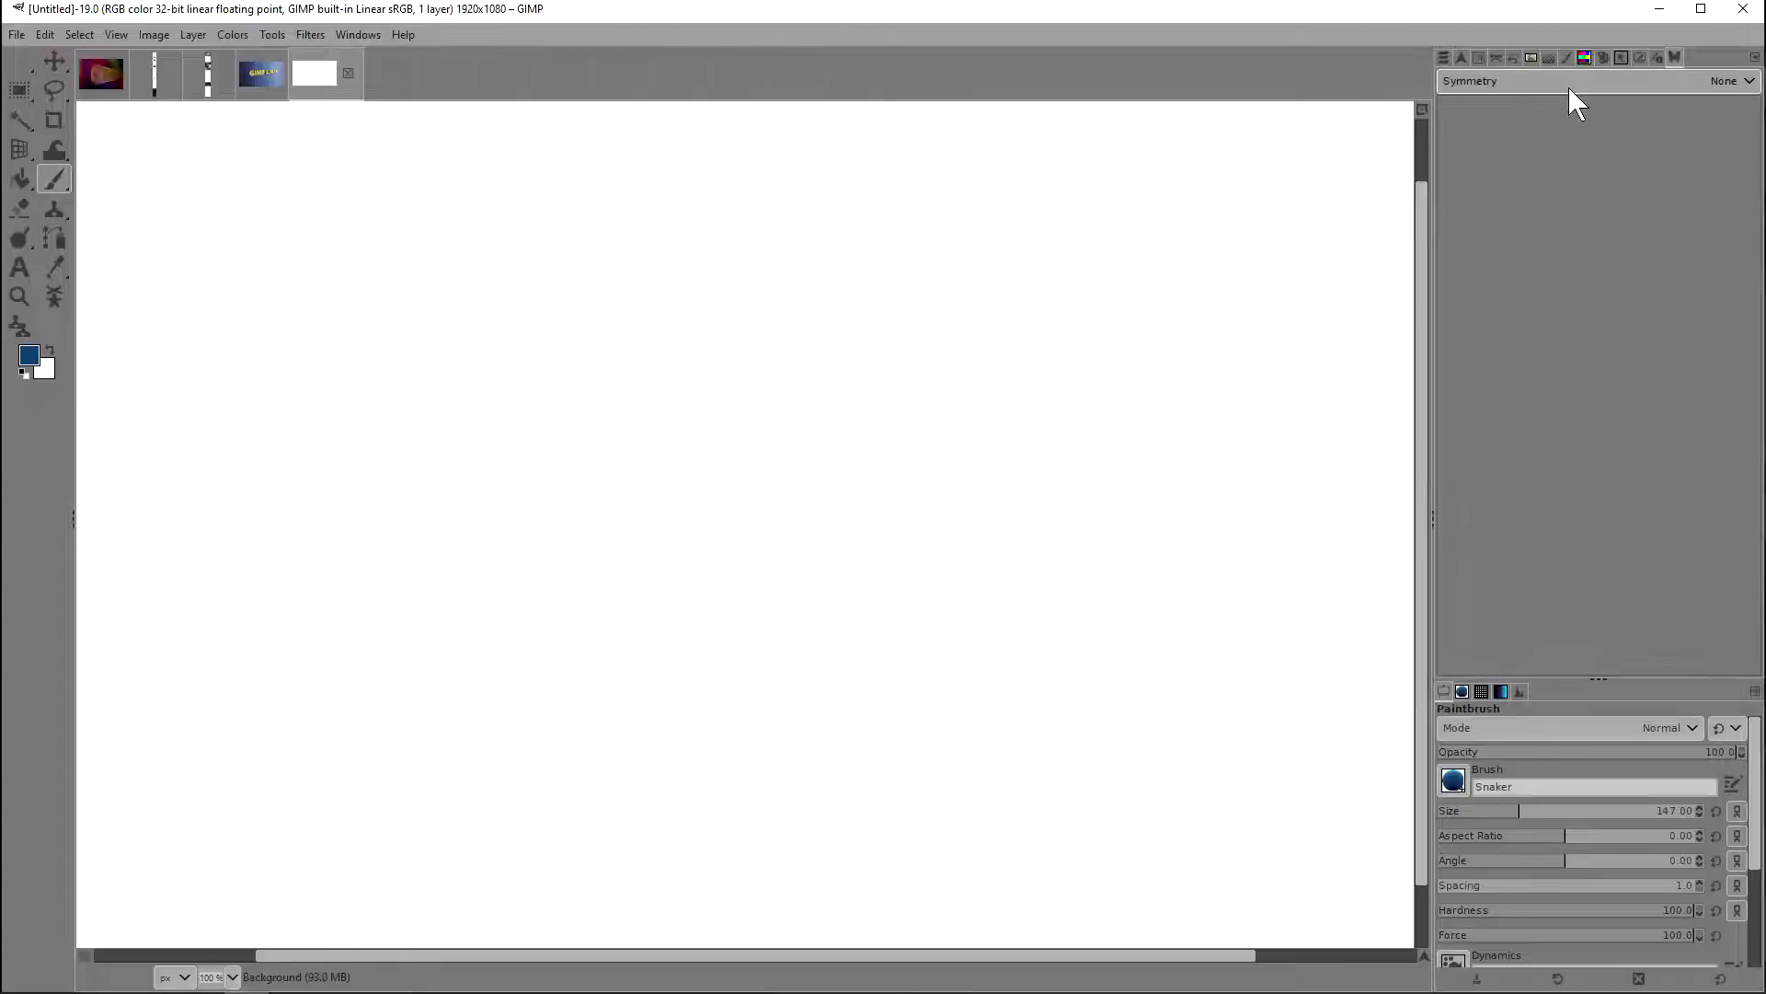
pyautogui.moveTo(557, 358)
pyautogui.mouseDown()
pyautogui.moveTo(474, 460)
pyautogui.moveTo(715, 486)
pyautogui.moveTo(760, 423)
pyautogui.mouseUp()
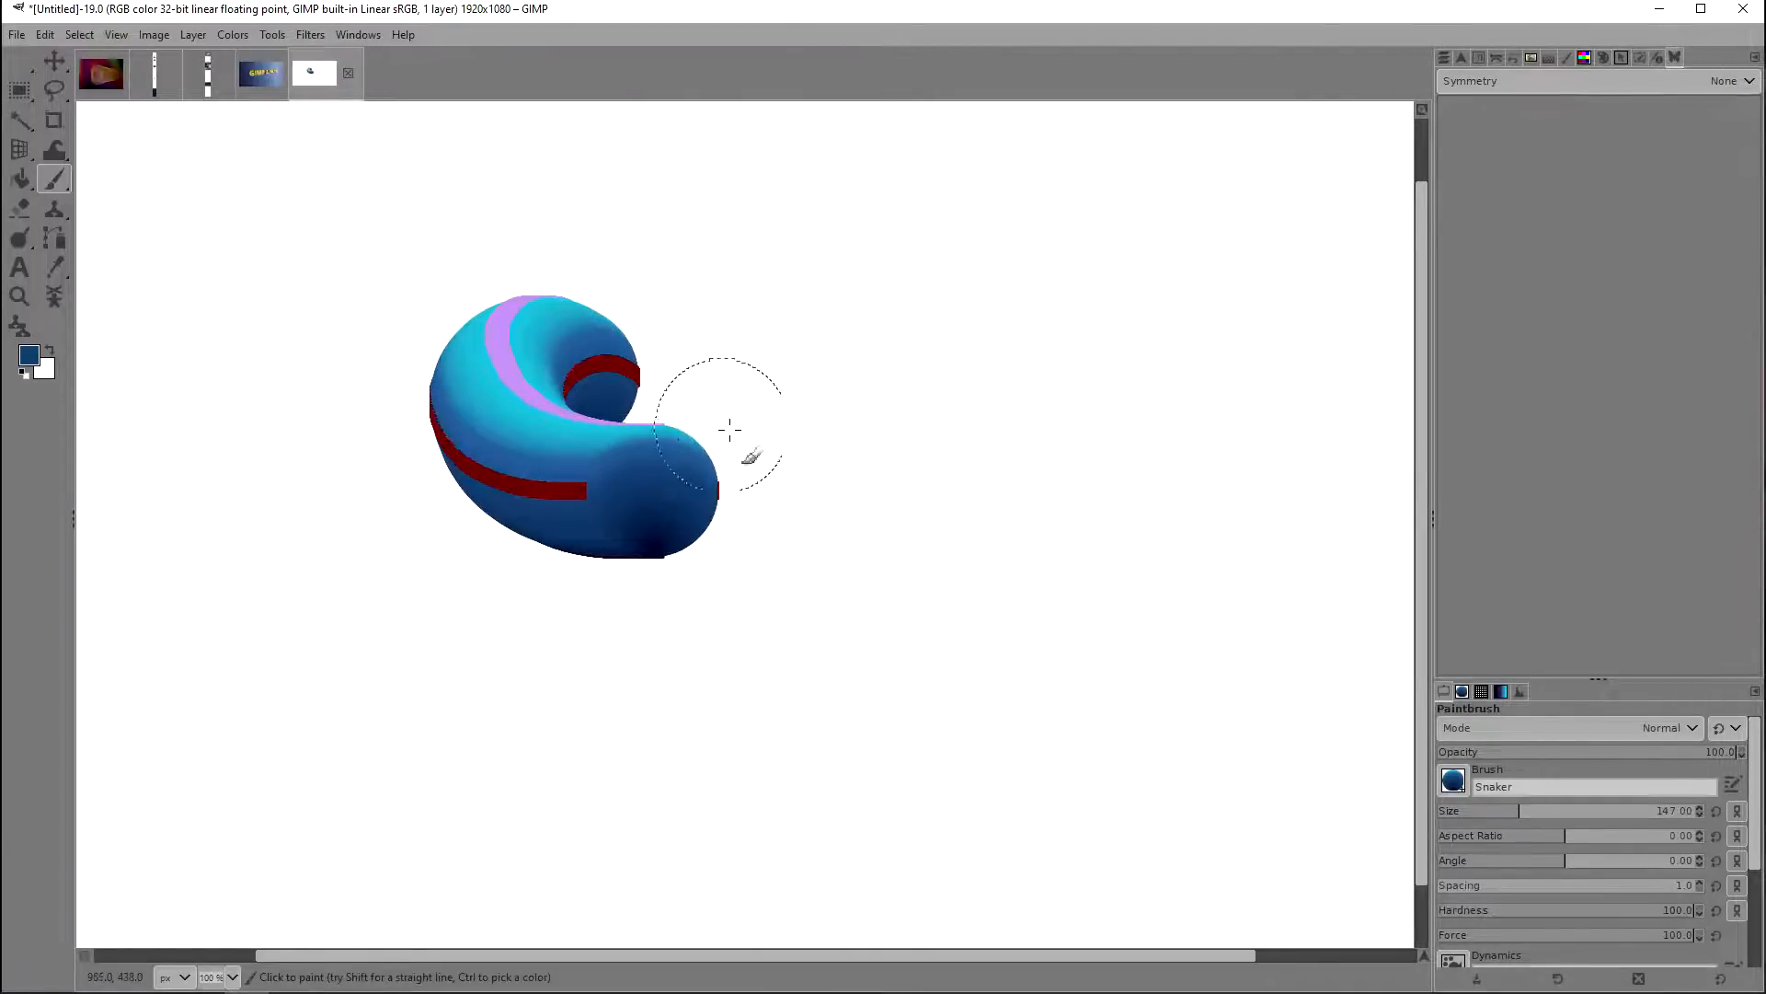
pyautogui.hotkey('ctrl', 'z')
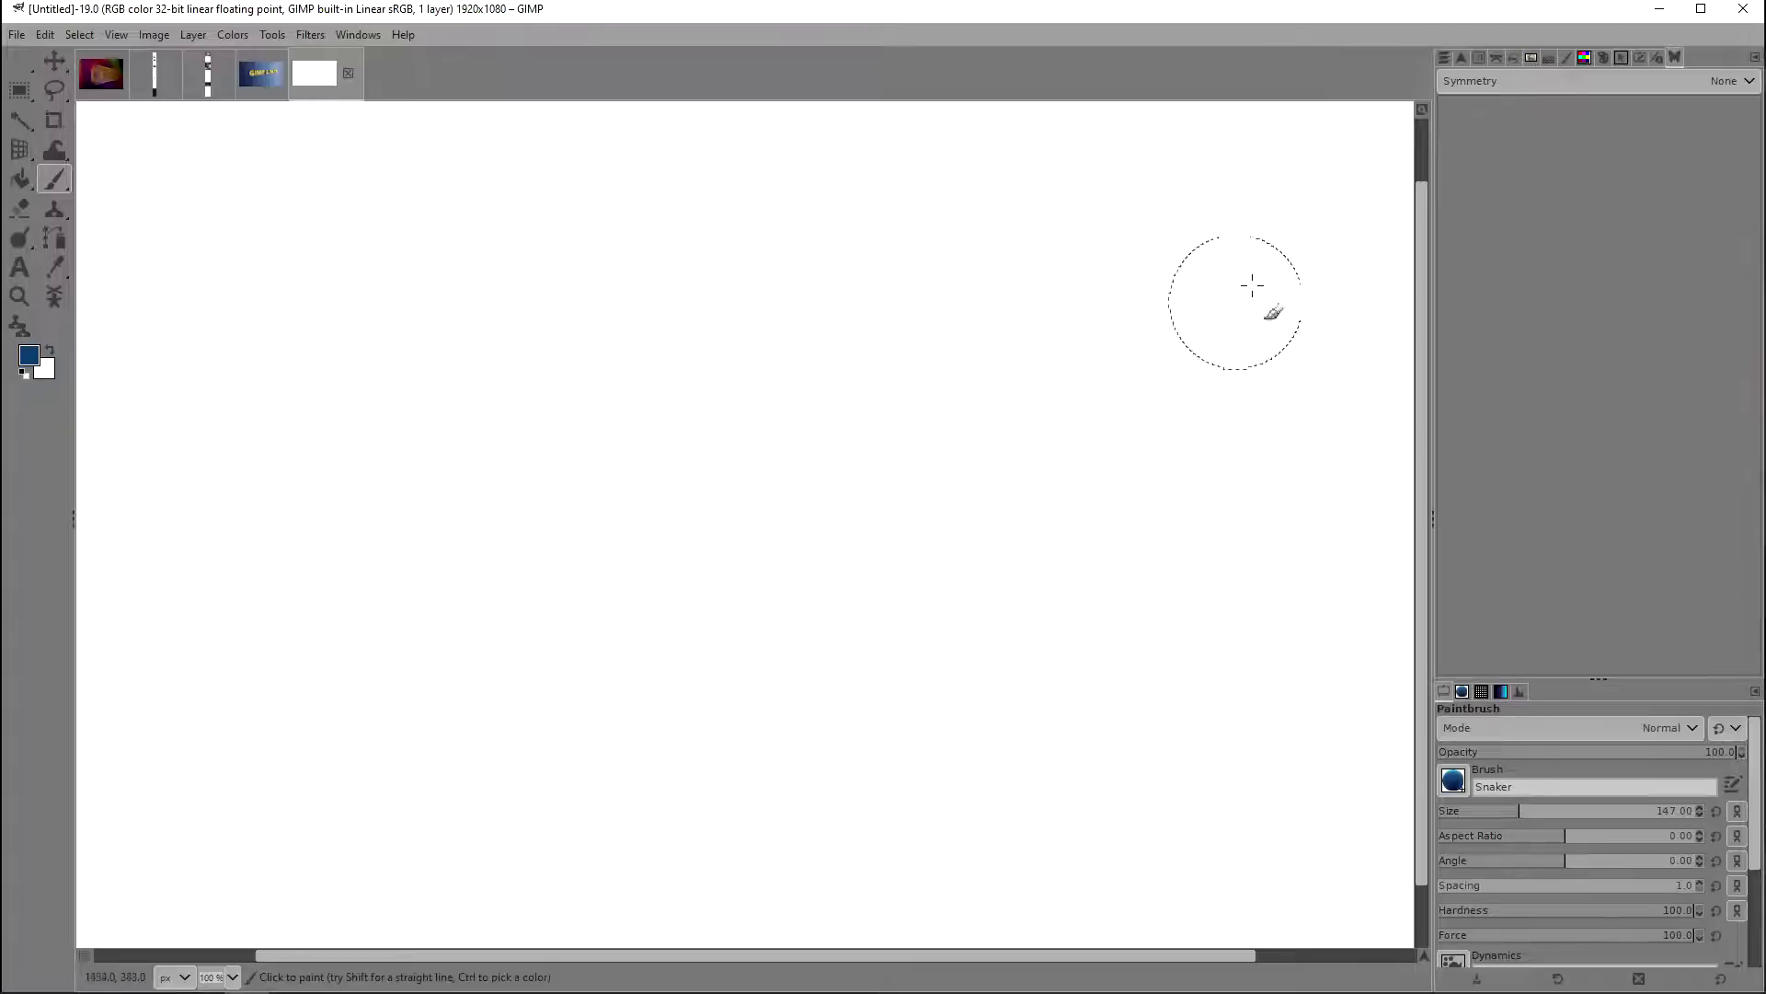
# Step: Set the symmetry to Mandala, paint a test Snaker stroke around the canvas centre and undo it
pyautogui.click(1508, 79)
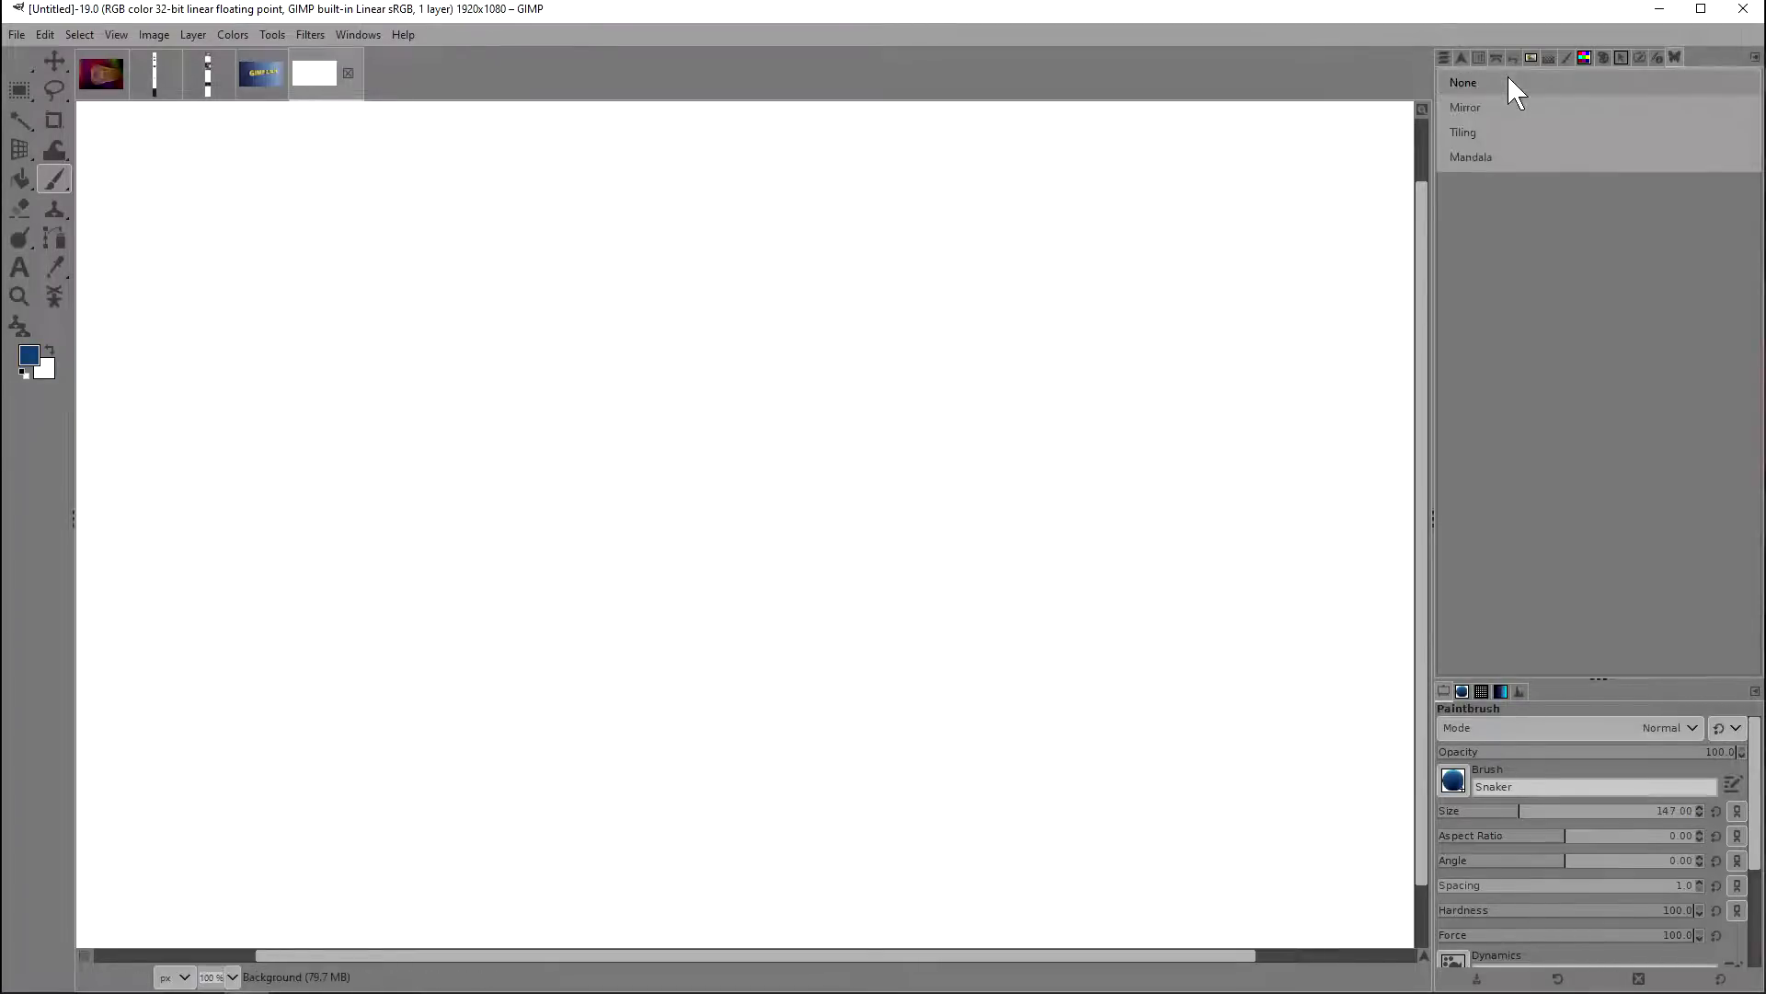
pyautogui.click(1469, 157)
pyautogui.moveTo(619, 406)
pyautogui.mouseDown()
pyautogui.moveTo(598, 365)
pyautogui.moveTo(500, 349)
pyautogui.moveTo(436, 369)
pyautogui.moveTo(503, 418)
pyautogui.moveTo(643, 368)
pyautogui.moveTo(765, 381)
pyautogui.moveTo(683, 449)
pyautogui.moveTo(432, 442)
pyautogui.mouseUp()
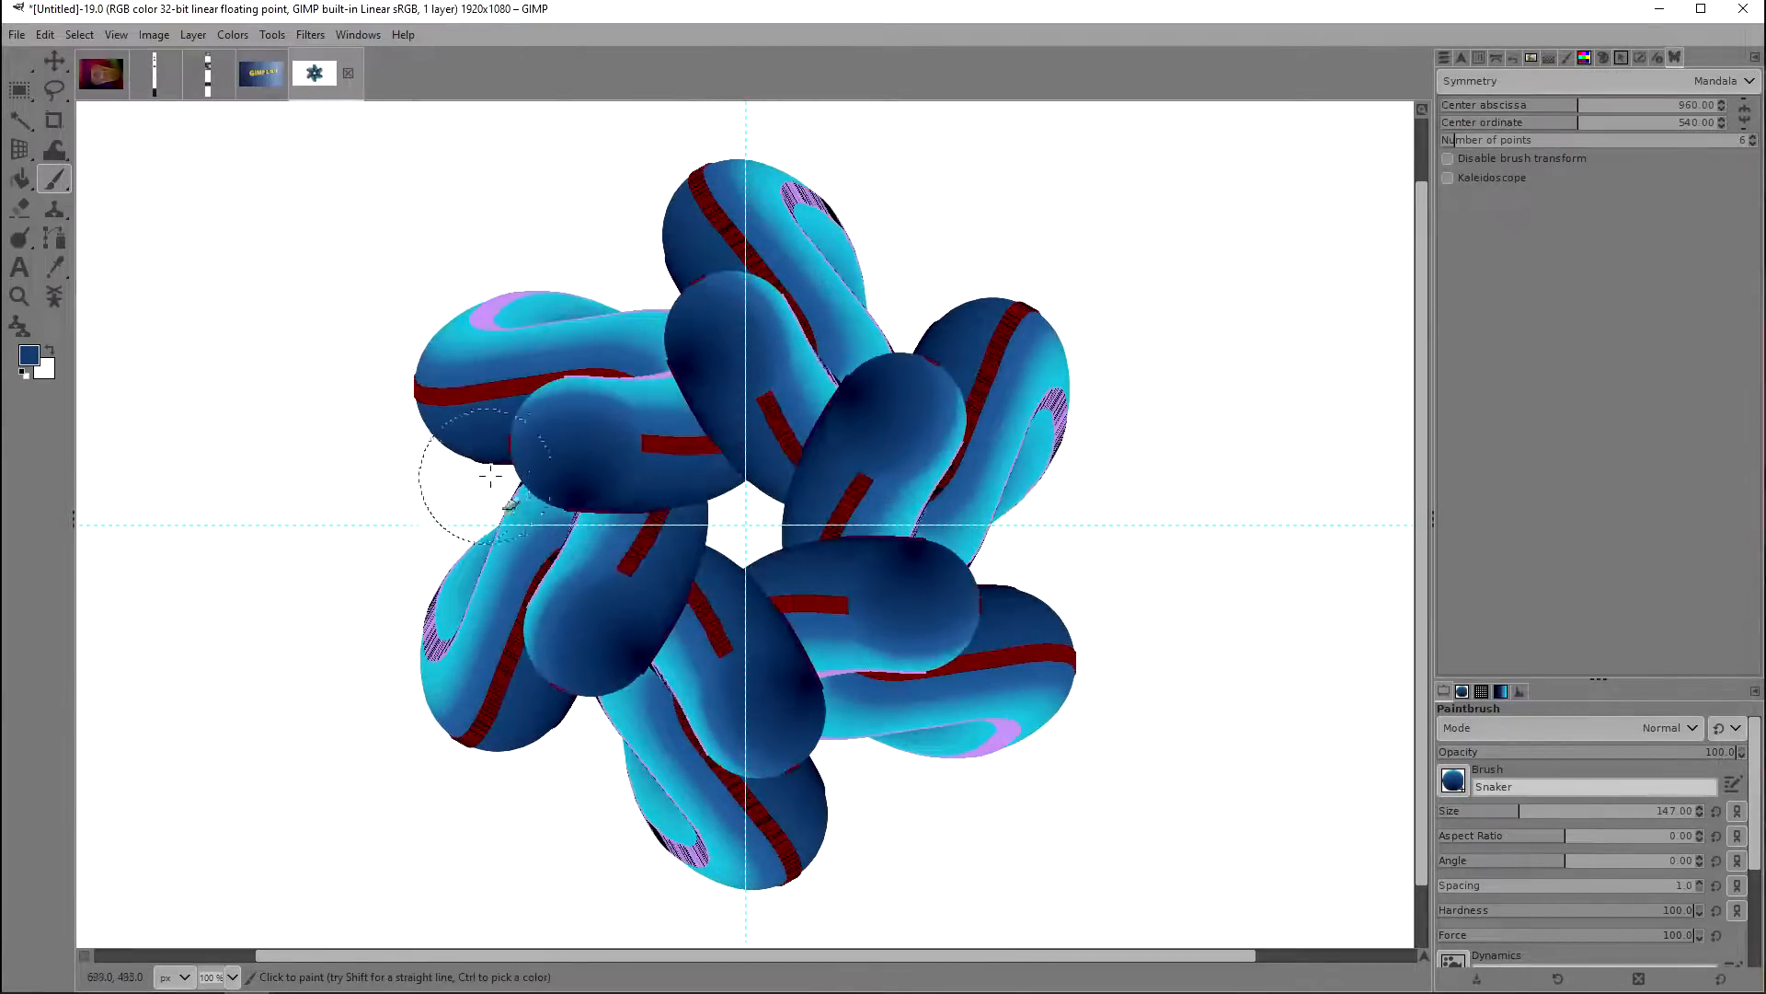
pyautogui.hotkey('ctrl', 'z')
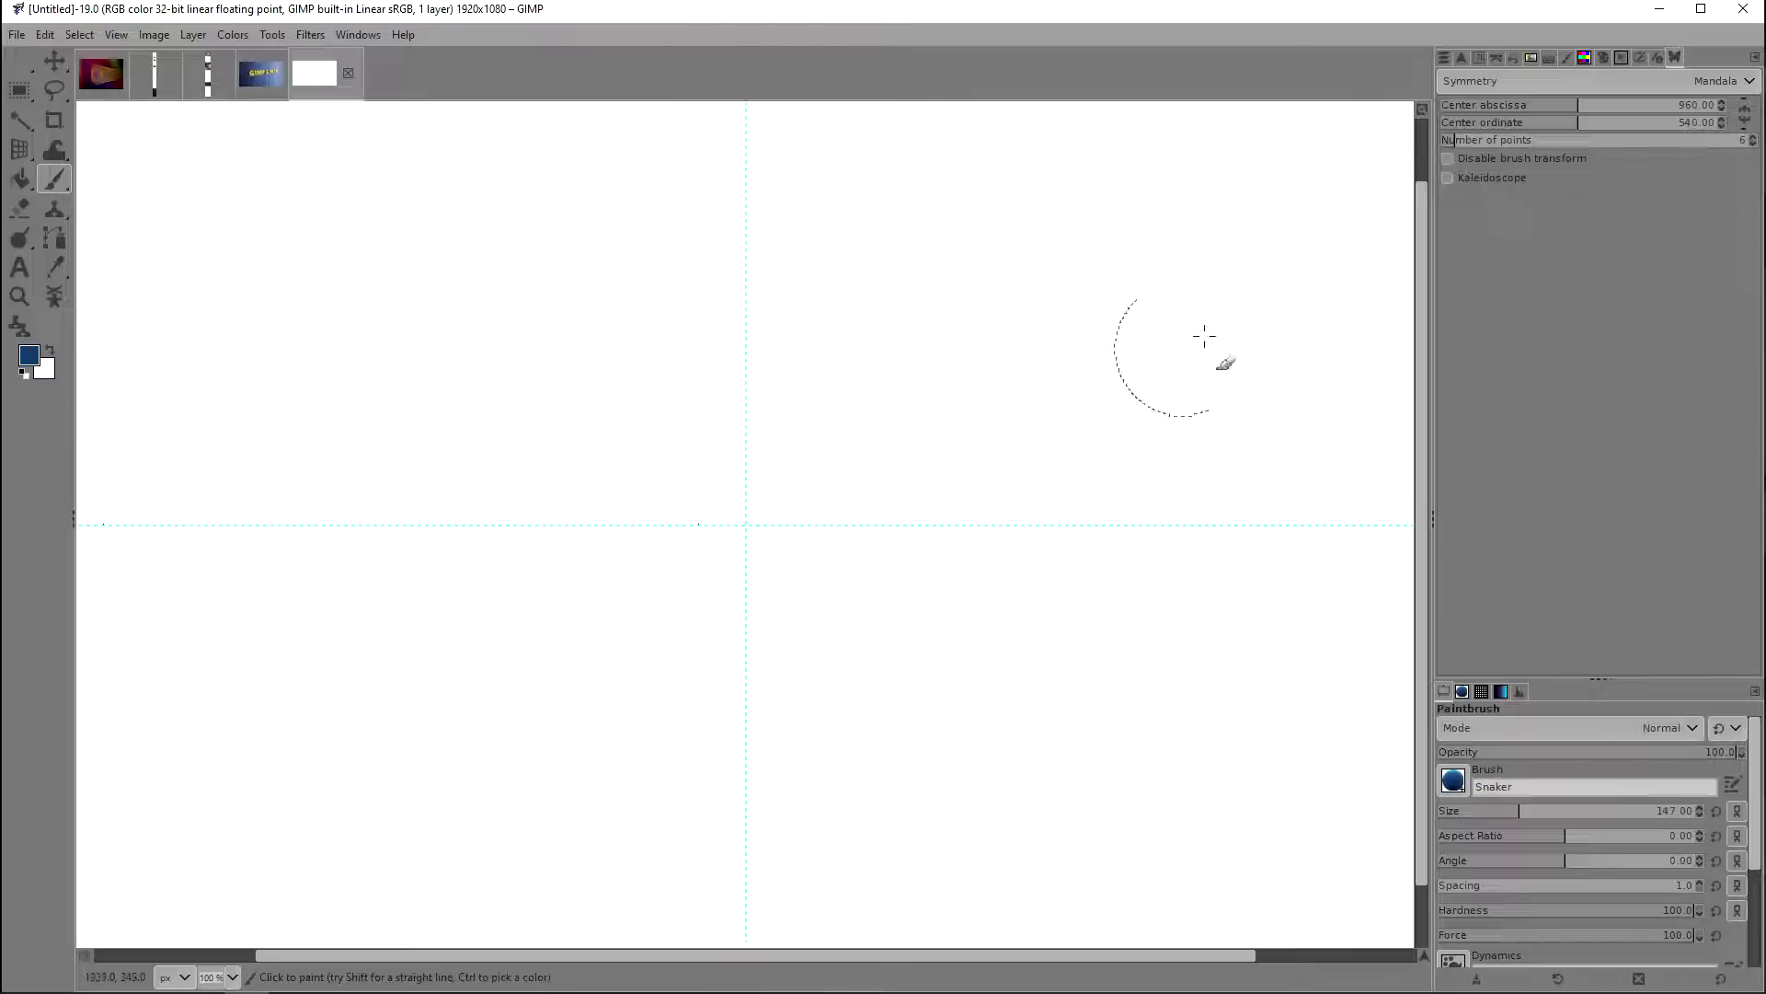
# Step: Set the symmetry to Tiling, paint a short test stroke in the upper-left part of the canvas and undo it
pyautogui.click(1517, 85)
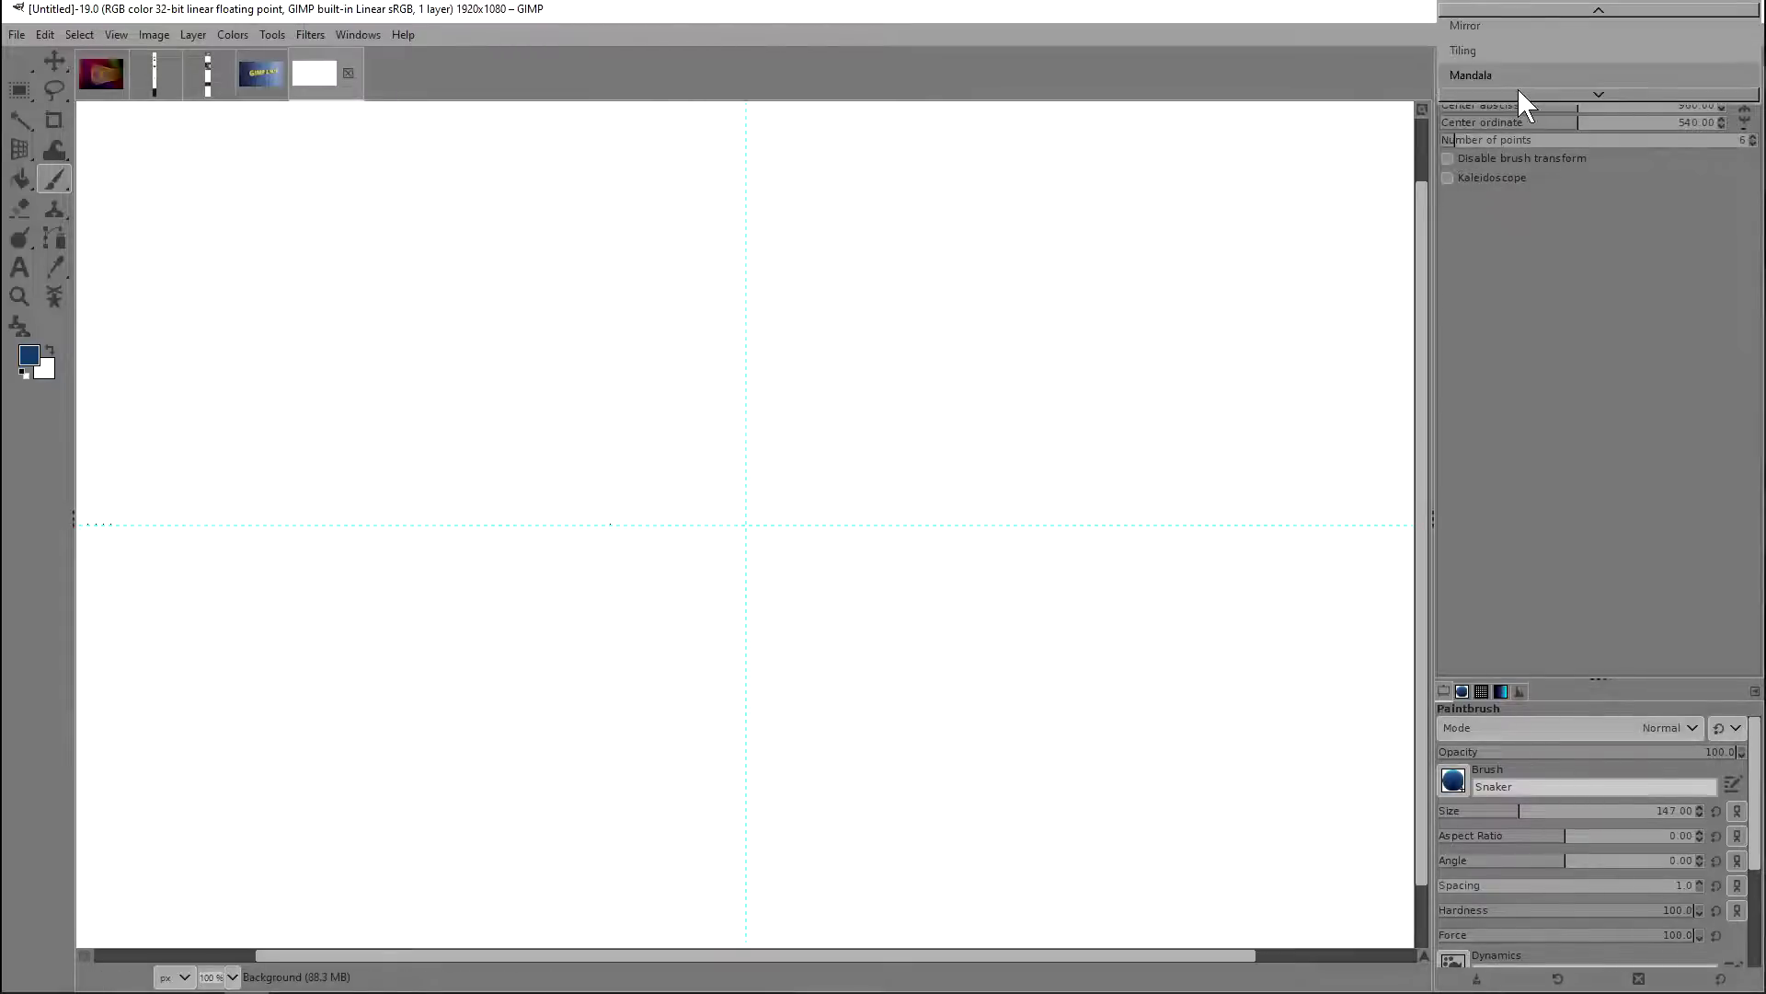
pyautogui.click(1511, 58)
pyautogui.moveTo(564, 324)
pyautogui.mouseDown()
pyautogui.moveTo(452, 311)
pyautogui.moveTo(394, 347)
pyautogui.moveTo(509, 355)
pyautogui.mouseUp()
pyautogui.hotkey('ctrl', 'z')
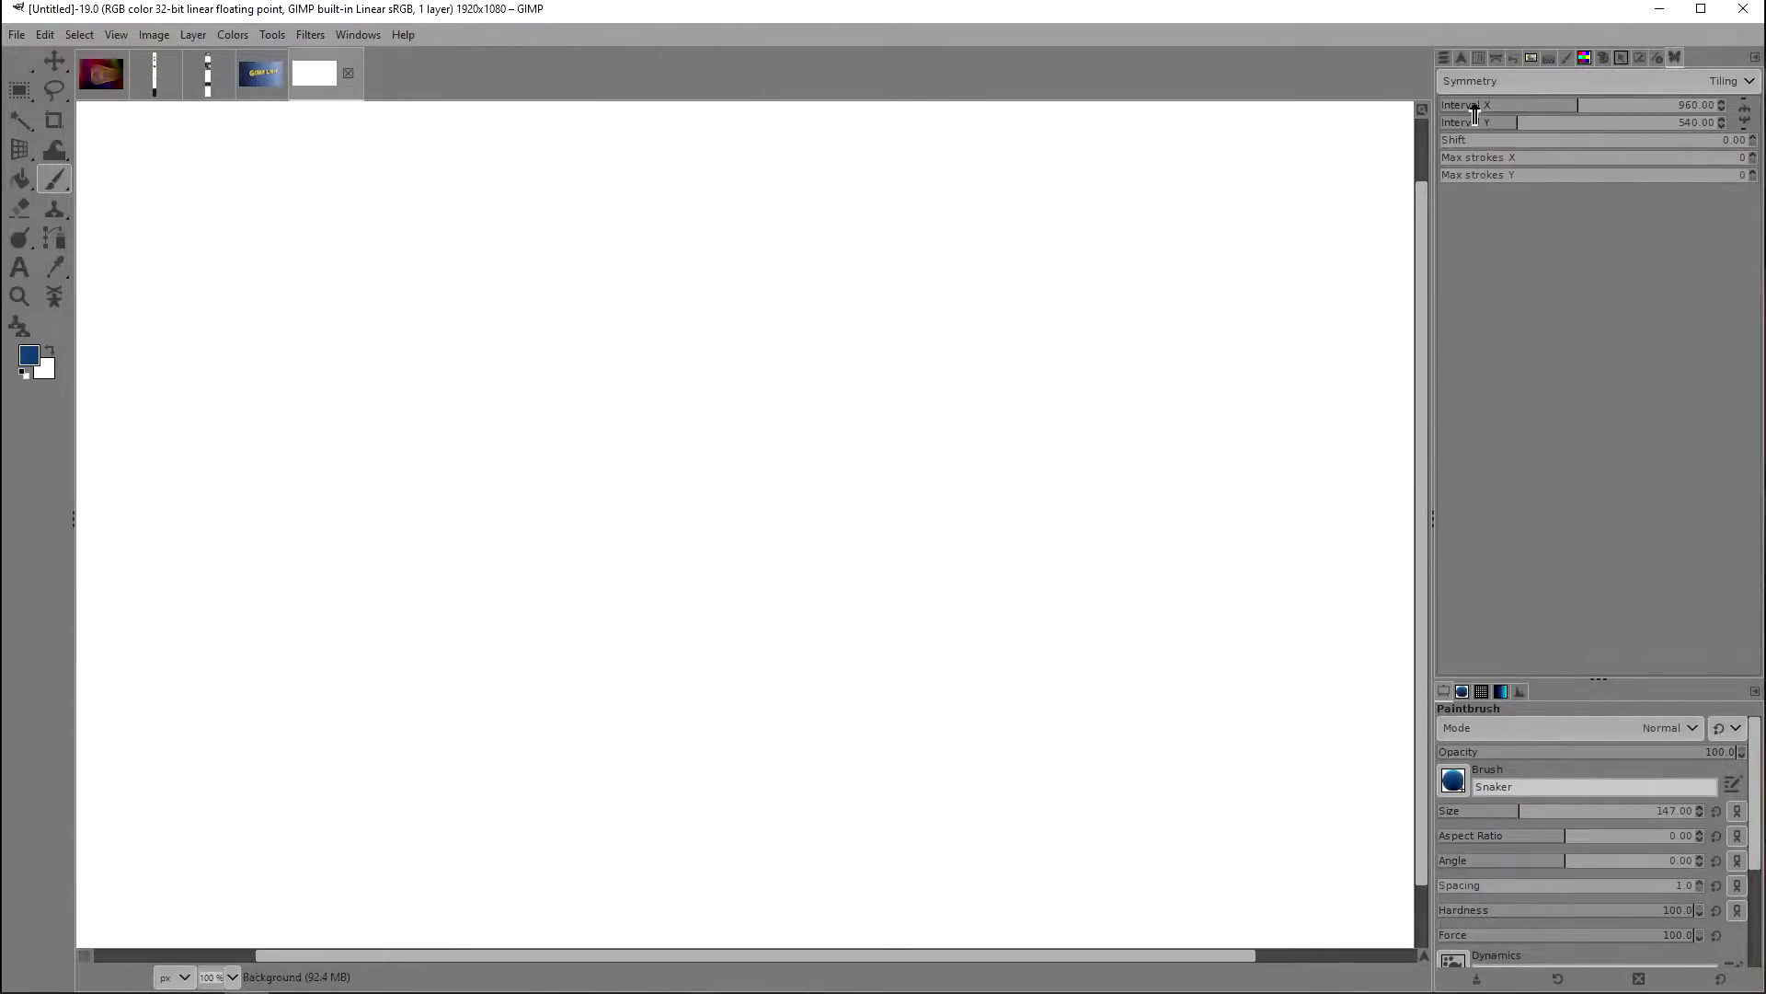
# Step: Set the symmetry to Mirror and paint a bent Snaker stroke in the upper-left part of the canvas
pyautogui.click(1490, 85)
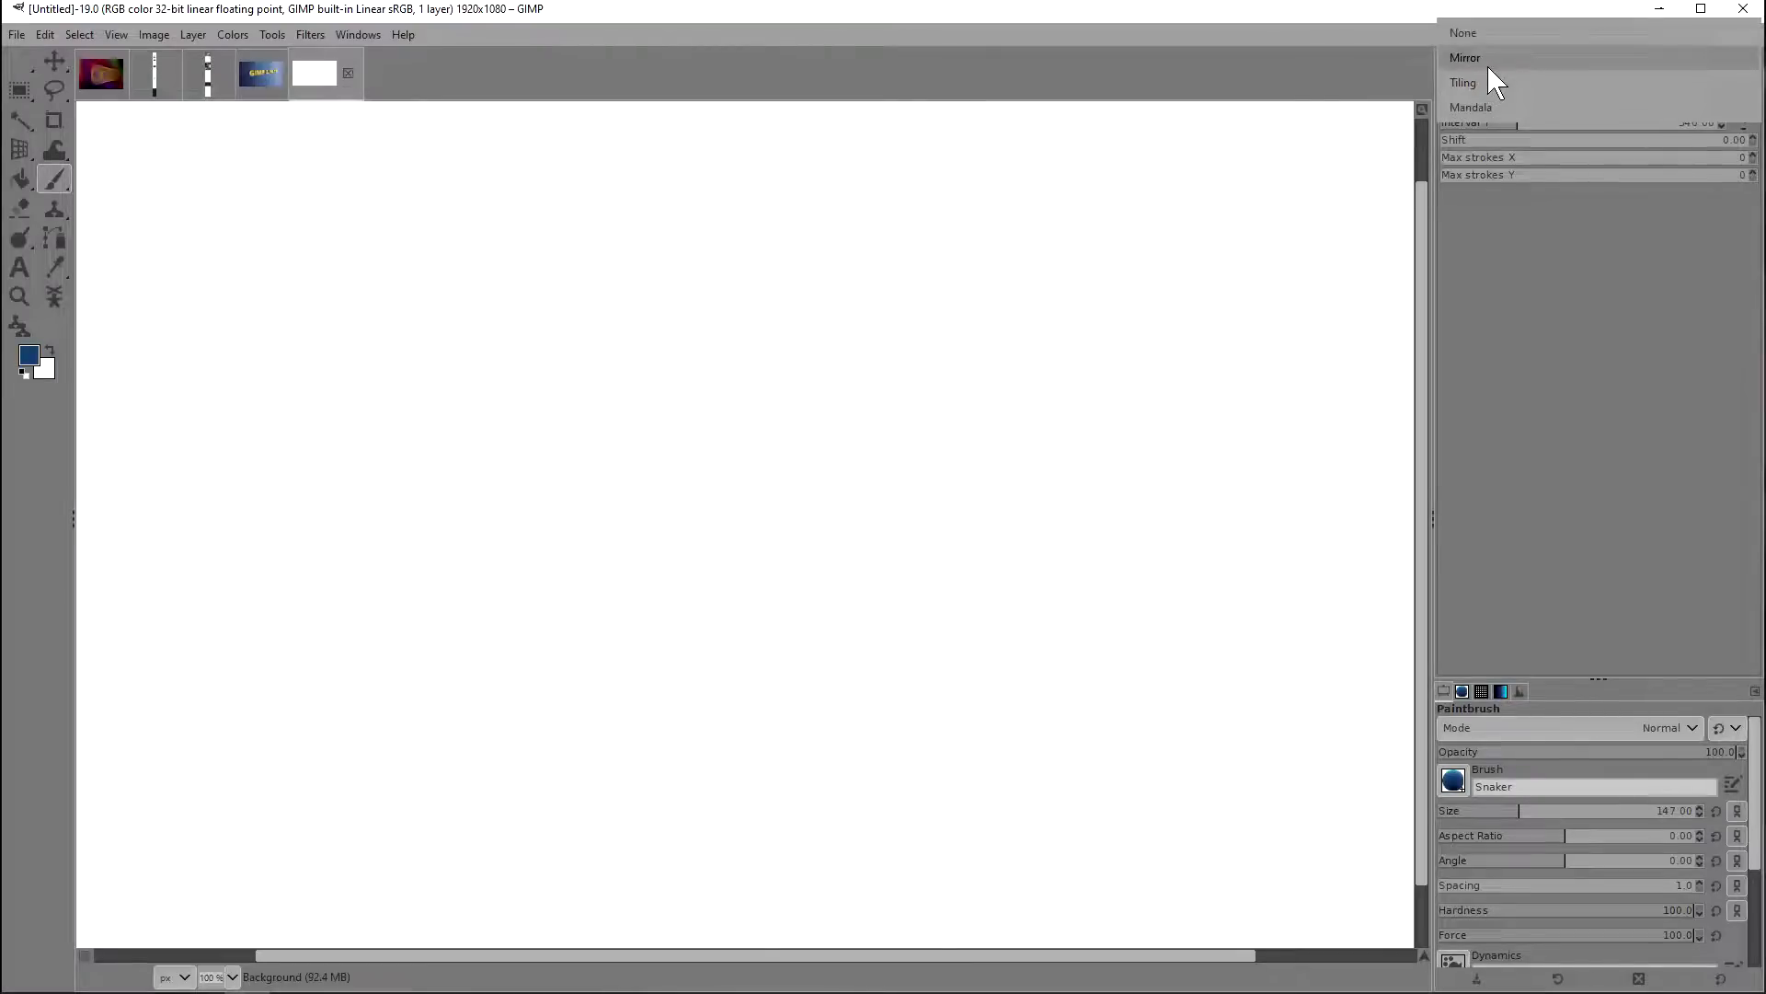
pyautogui.click(1488, 66)
pyautogui.moveTo(604, 307)
pyautogui.mouseDown()
pyautogui.moveTo(435, 329)
pyautogui.moveTo(458, 352)
pyautogui.mouseUp()
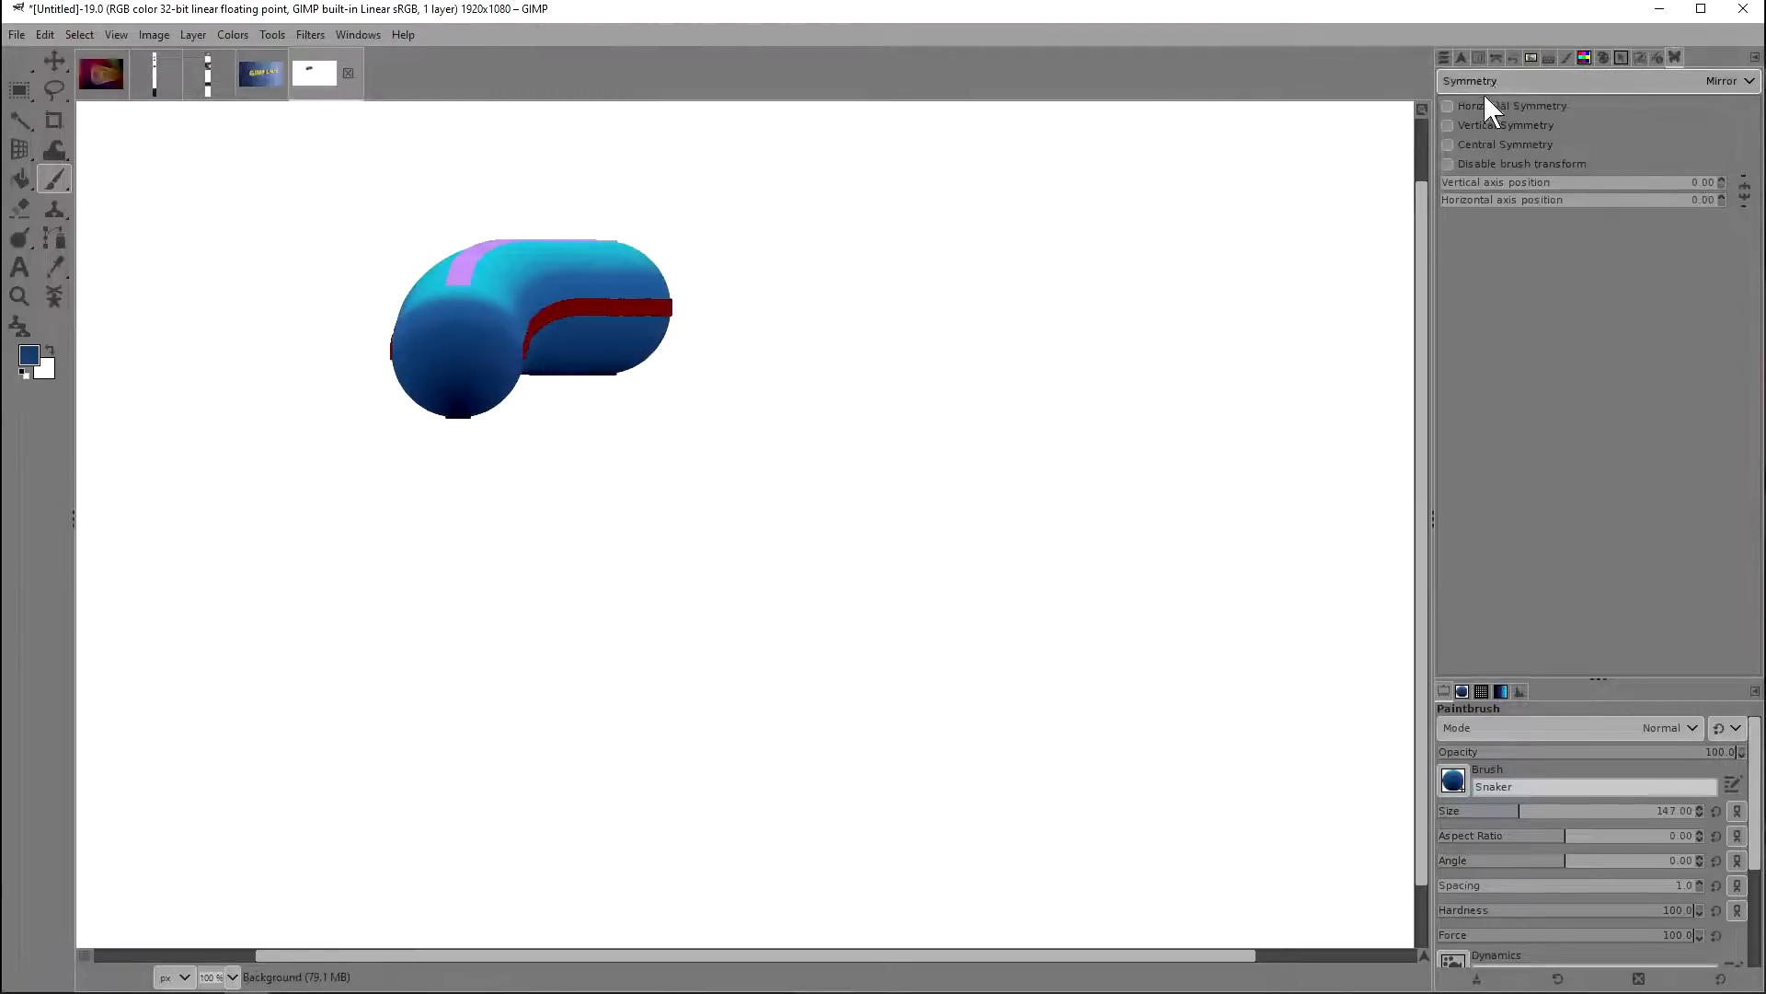
# Step: Enable Horizontal and Vertical Symmetry and paint a mirrored stroke, adding Central Symmetry for another one
pyautogui.click(1461, 107)
pyautogui.click(1453, 125)
pyautogui.moveTo(1035, 379)
pyautogui.mouseDown()
pyautogui.moveTo(986, 343)
pyautogui.moveTo(1041, 319)
pyautogui.moveTo(840, 422)
pyautogui.moveTo(637, 403)
pyautogui.moveTo(598, 488)
pyautogui.moveTo(777, 423)
pyautogui.moveTo(884, 281)
pyautogui.moveTo(1078, 383)
pyautogui.moveTo(950, 512)
pyautogui.moveTo(824, 512)
pyautogui.moveTo(920, 515)
pyautogui.mouseUp()
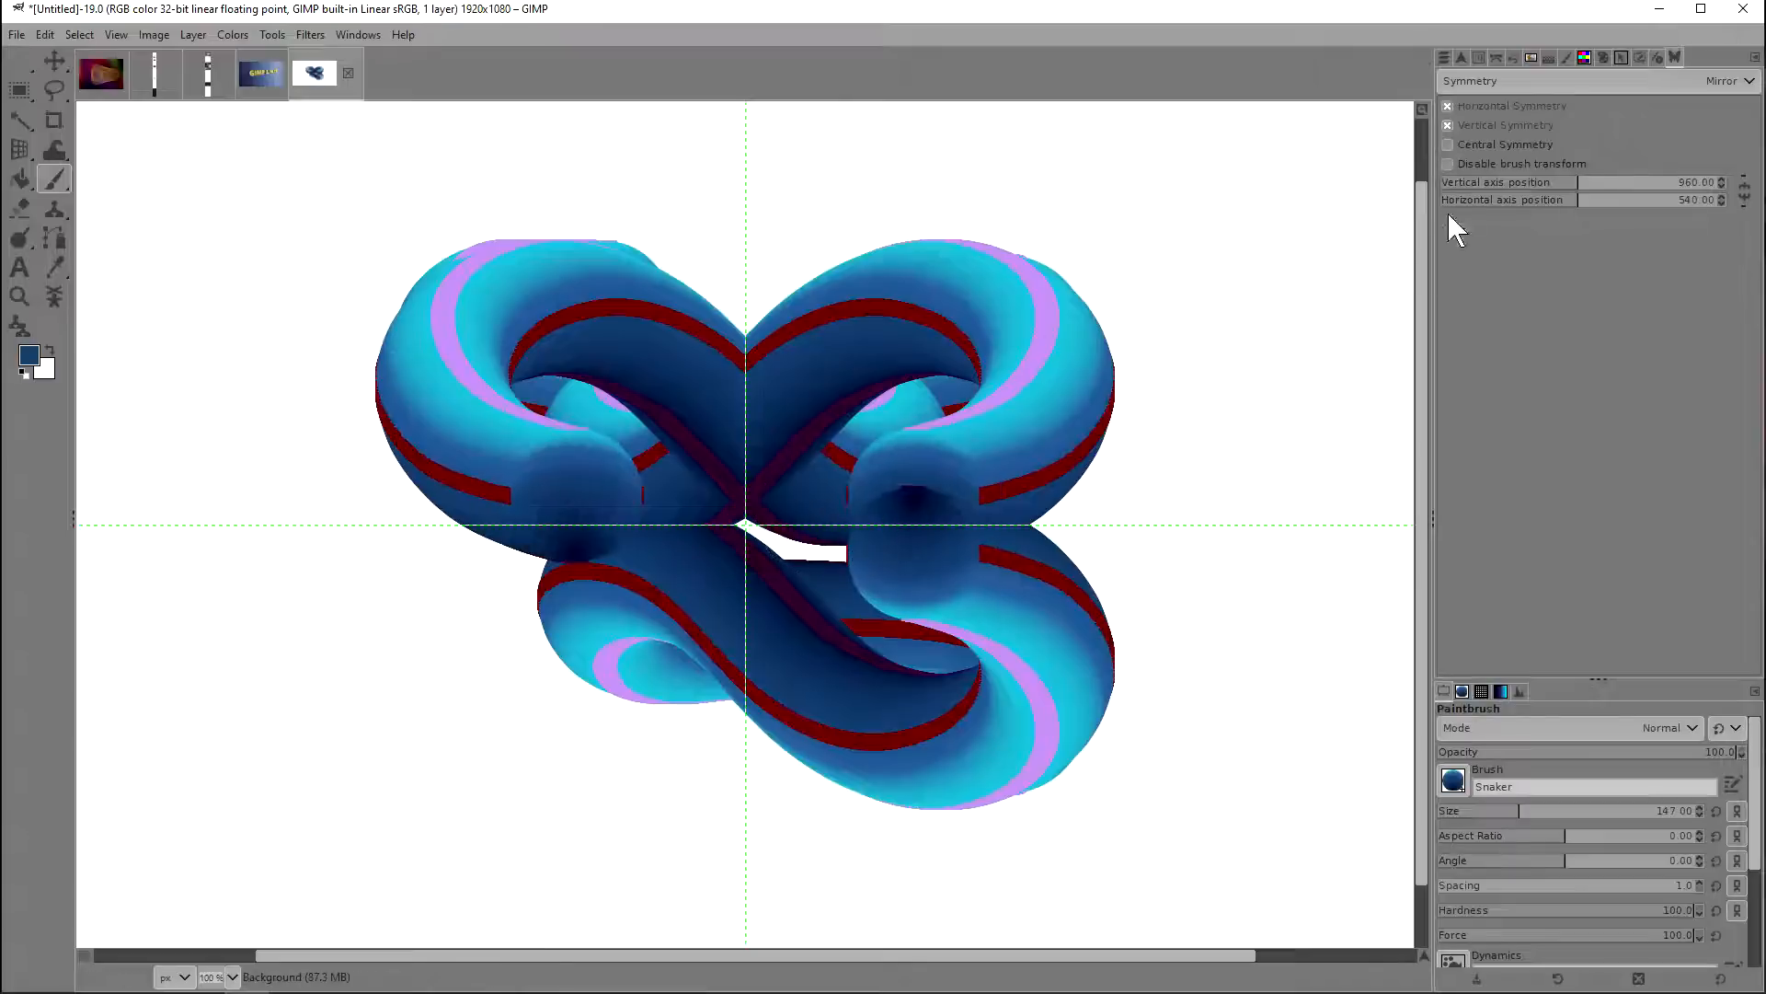
pyautogui.click(1459, 146)
pyautogui.moveTo(1065, 295)
pyautogui.mouseDown()
pyautogui.moveTo(847, 323)
pyautogui.moveTo(810, 429)
pyautogui.moveTo(651, 367)
pyautogui.moveTo(568, 501)
pyautogui.moveTo(1018, 456)
pyautogui.moveTo(1002, 620)
pyautogui.moveTo(1150, 649)
pyautogui.moveTo(1195, 698)
pyautogui.moveTo(1005, 758)
pyautogui.moveTo(898, 670)
pyautogui.moveTo(997, 662)
pyautogui.mouseUp()
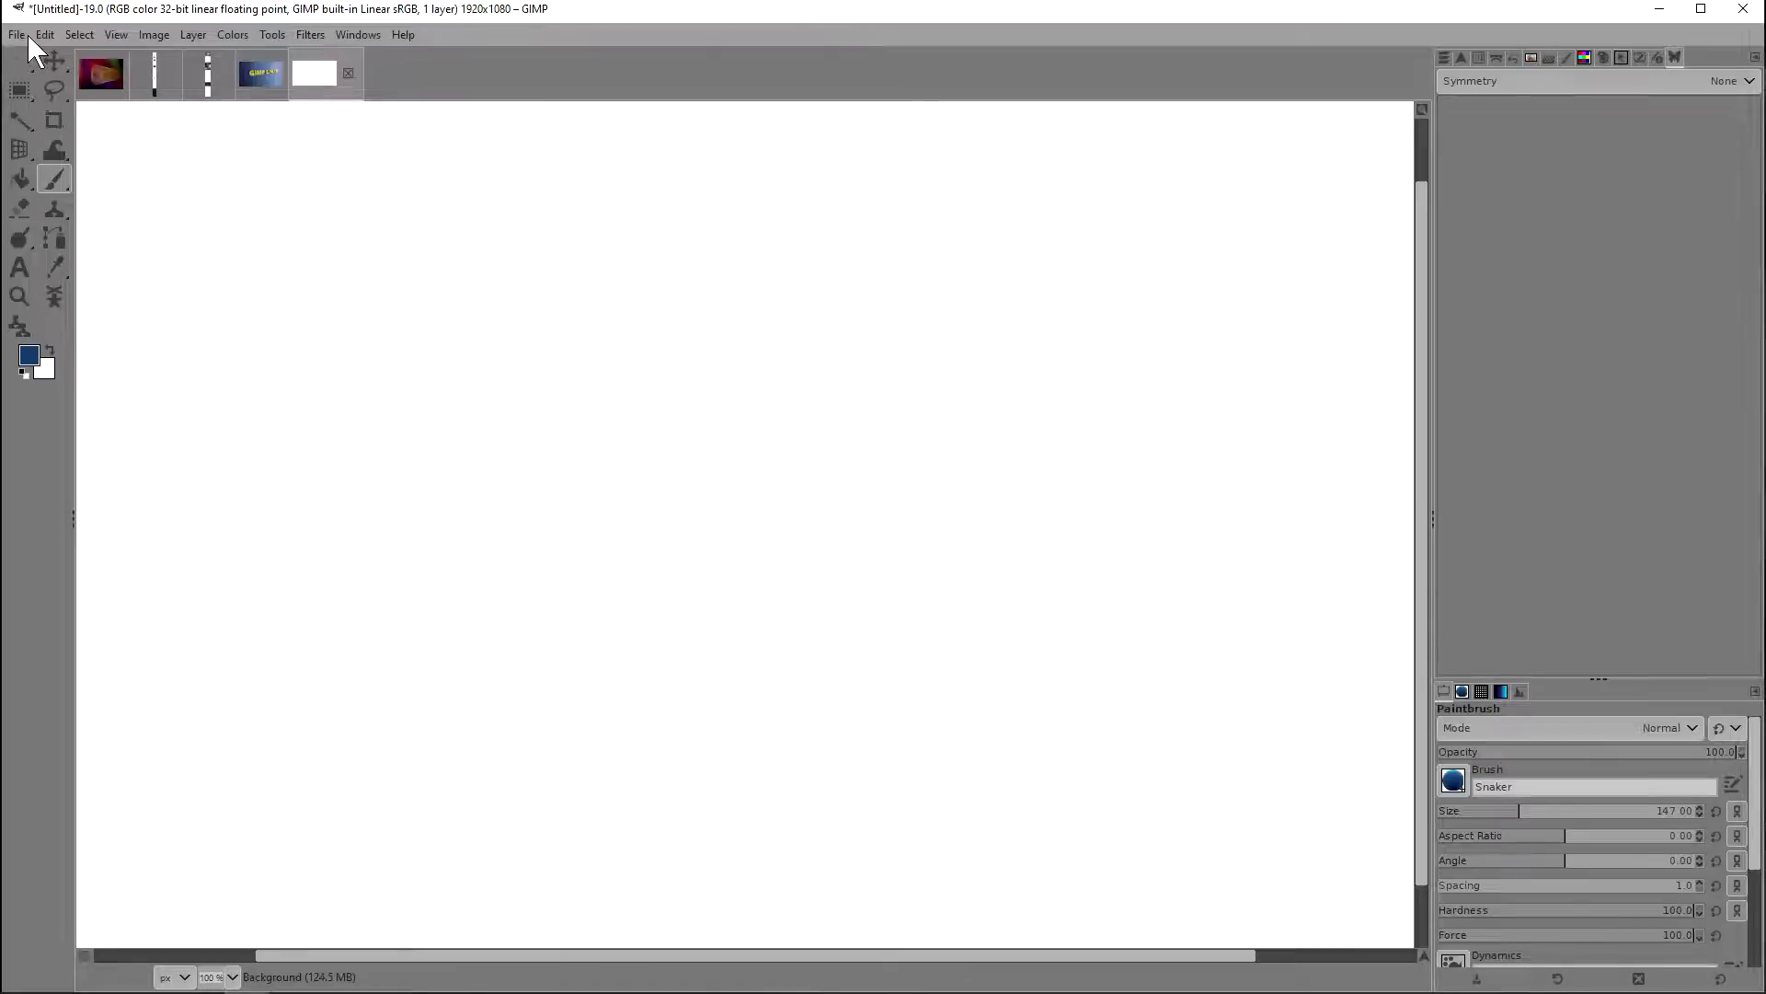
# Step: Open the Icon Theme settings in the Preferences, going past the Theme settings
pyautogui.click(22, 37)
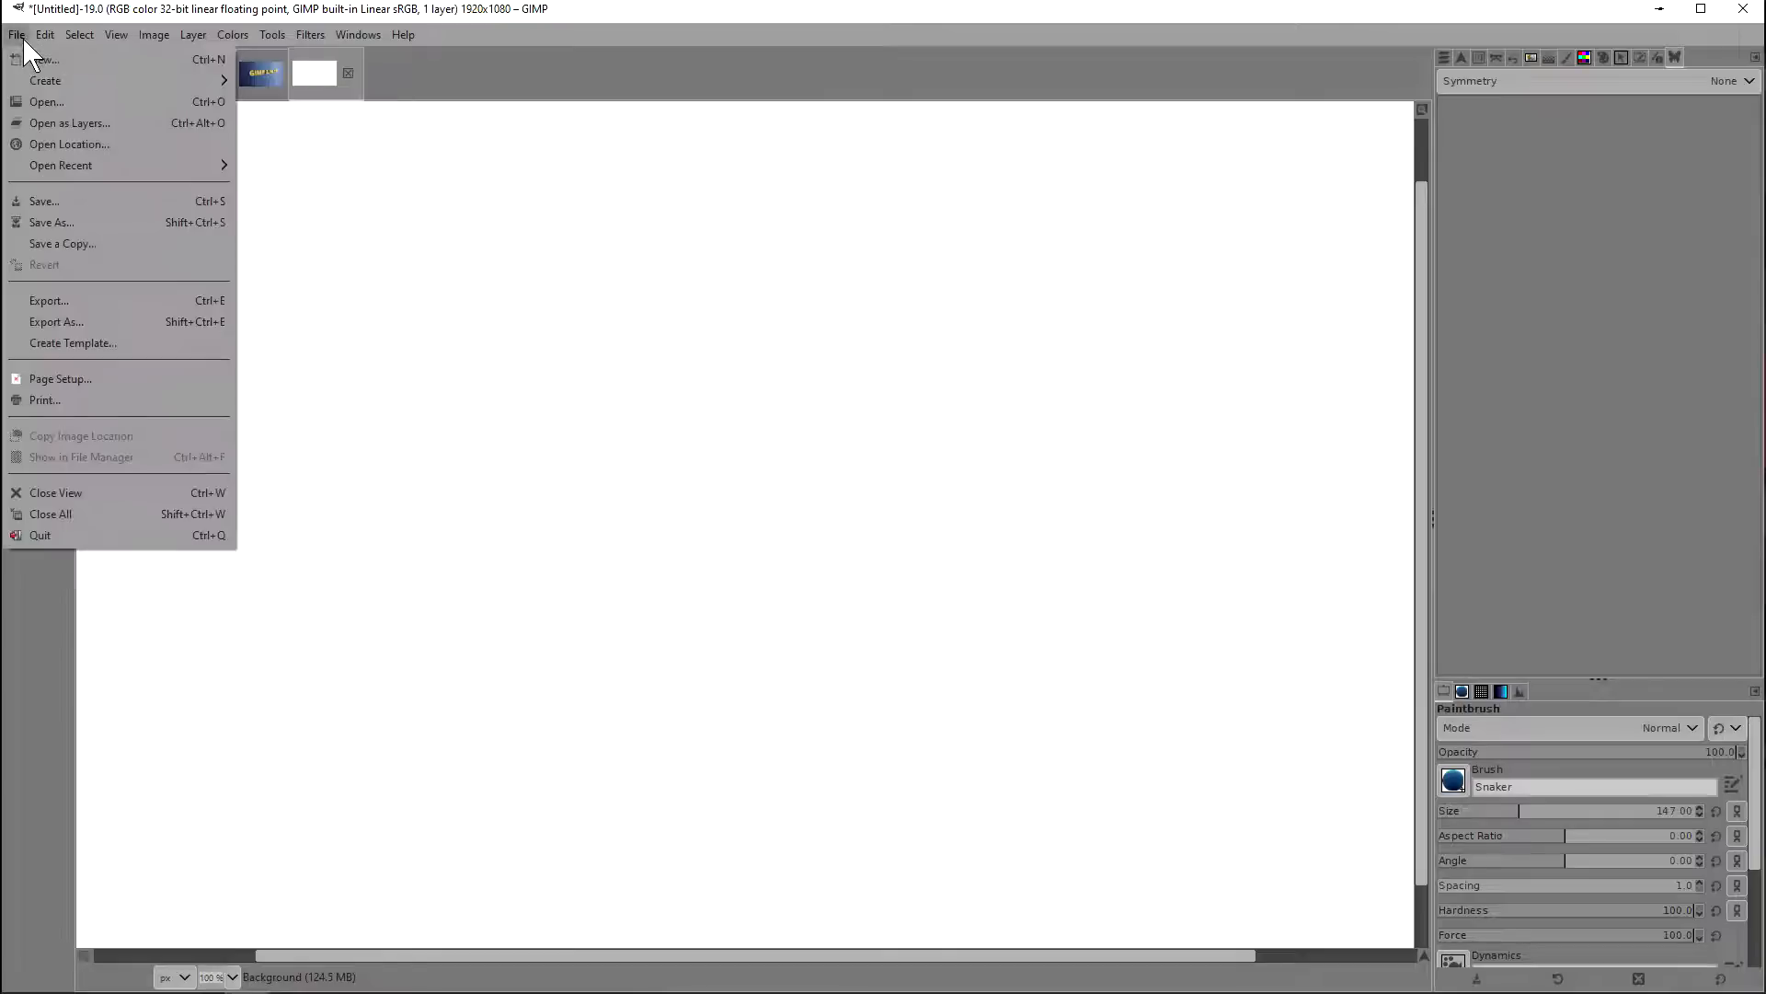
pyautogui.moveTo(44, 34)
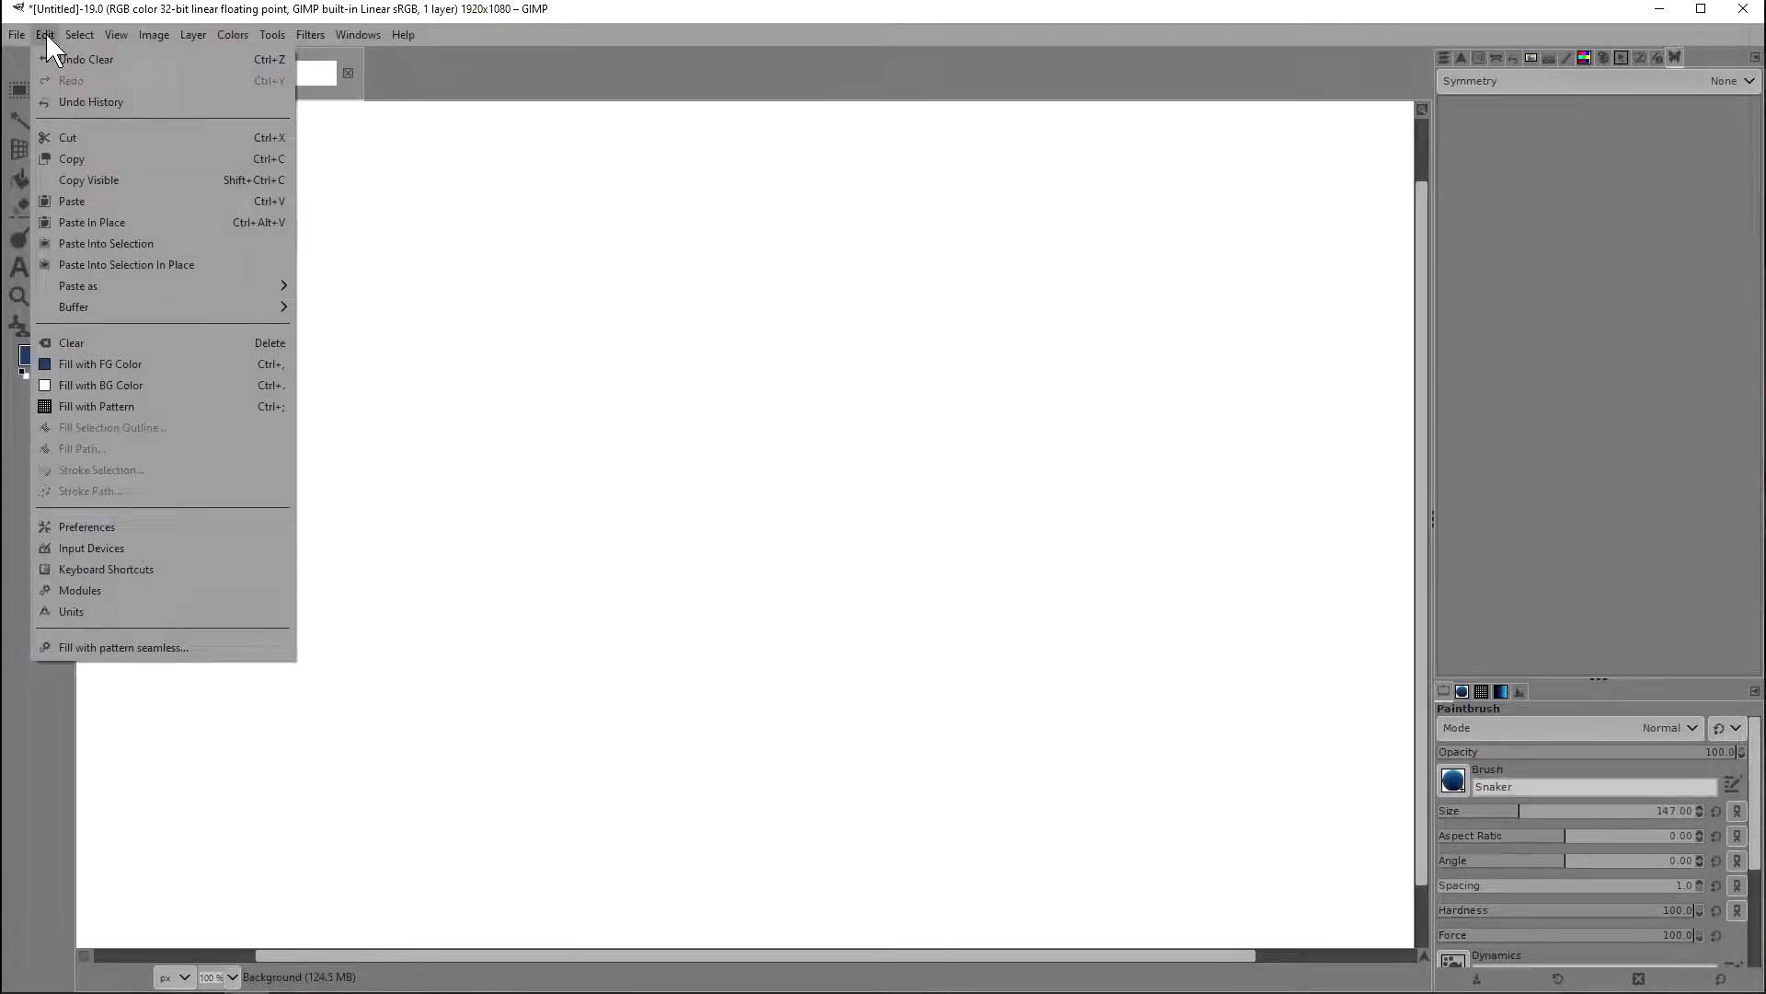
pyautogui.click(104, 532)
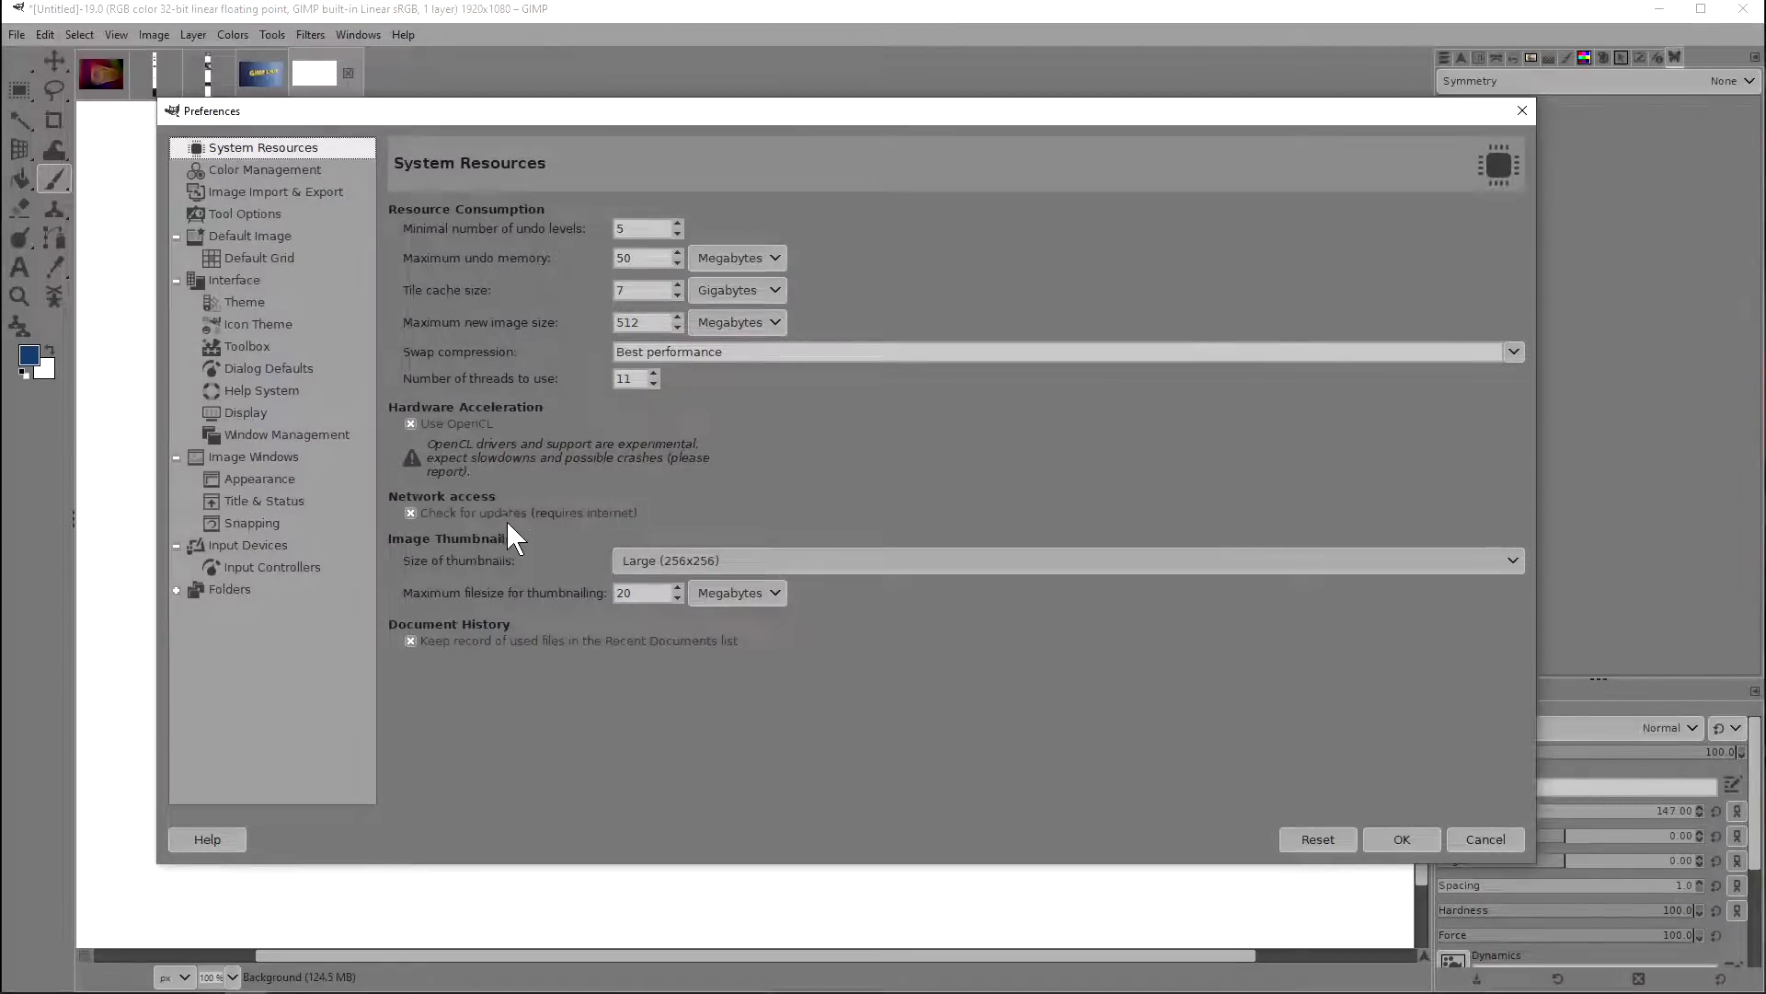
pyautogui.click(237, 307)
pyautogui.click(230, 325)
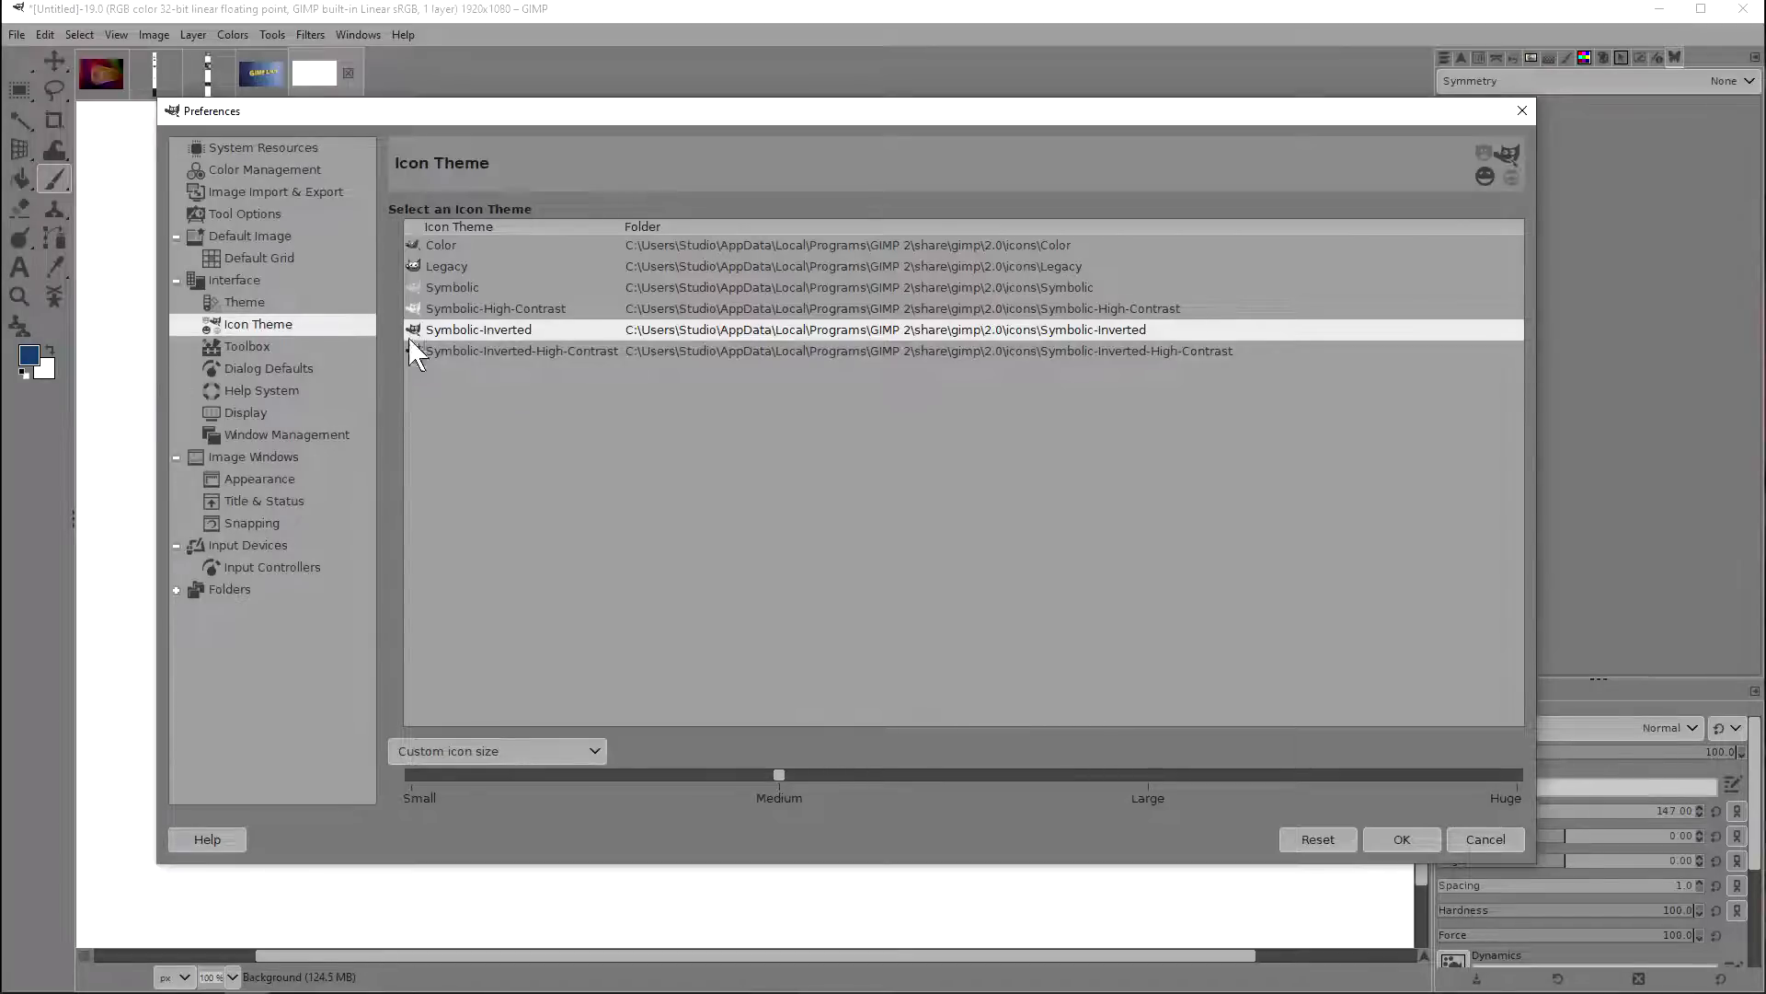
# Step: Try the Symbolic-High-Contrast and Symbolic icon themes, and select Symbolic-Inverted-High-Contrast
pyautogui.click(497, 309)
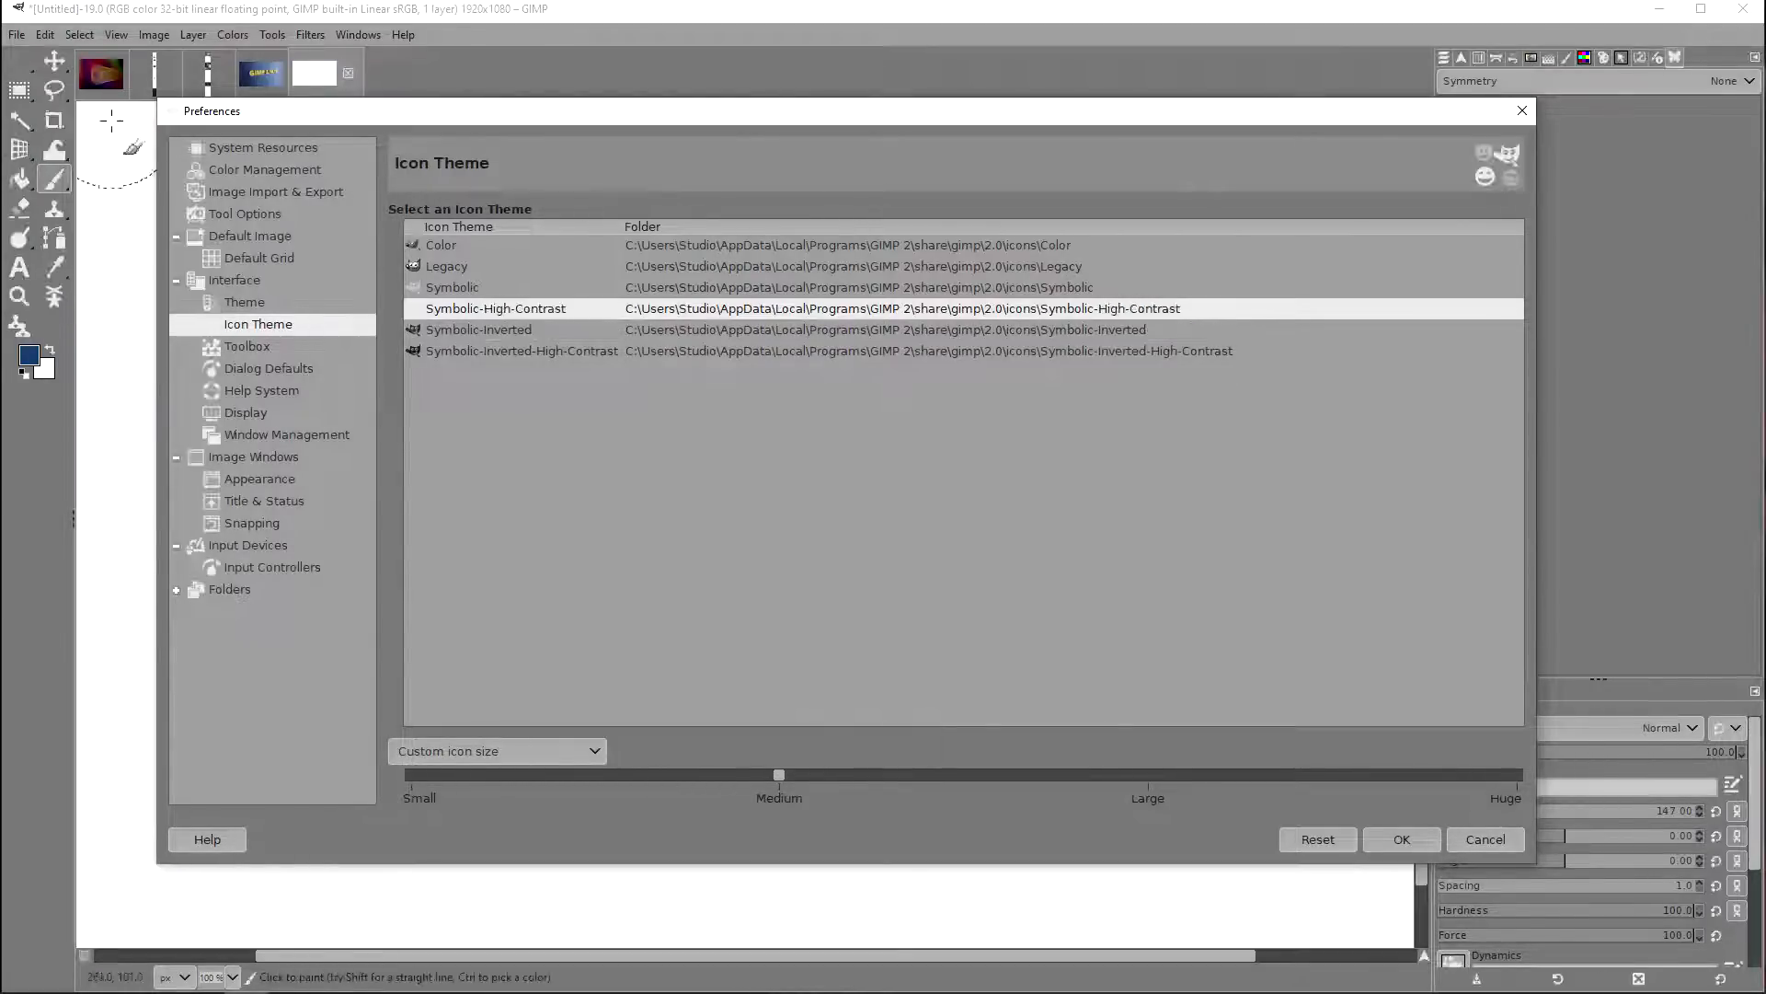
pyautogui.click(473, 288)
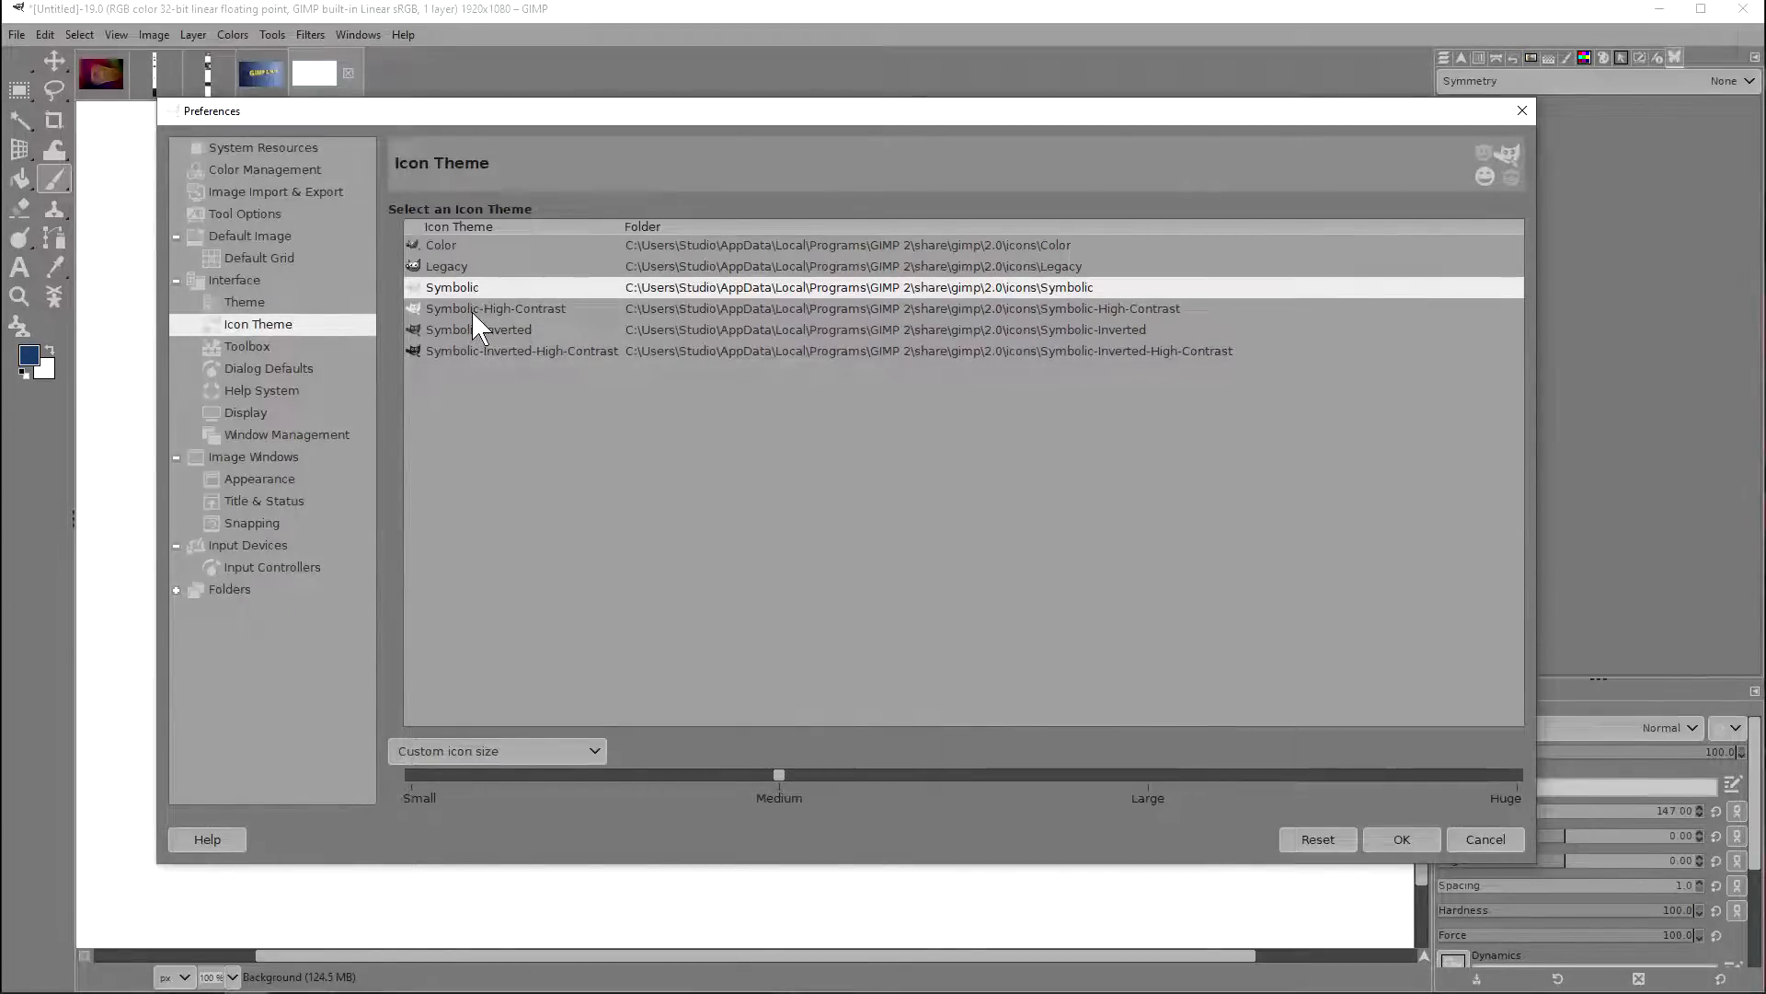
pyautogui.click(472, 309)
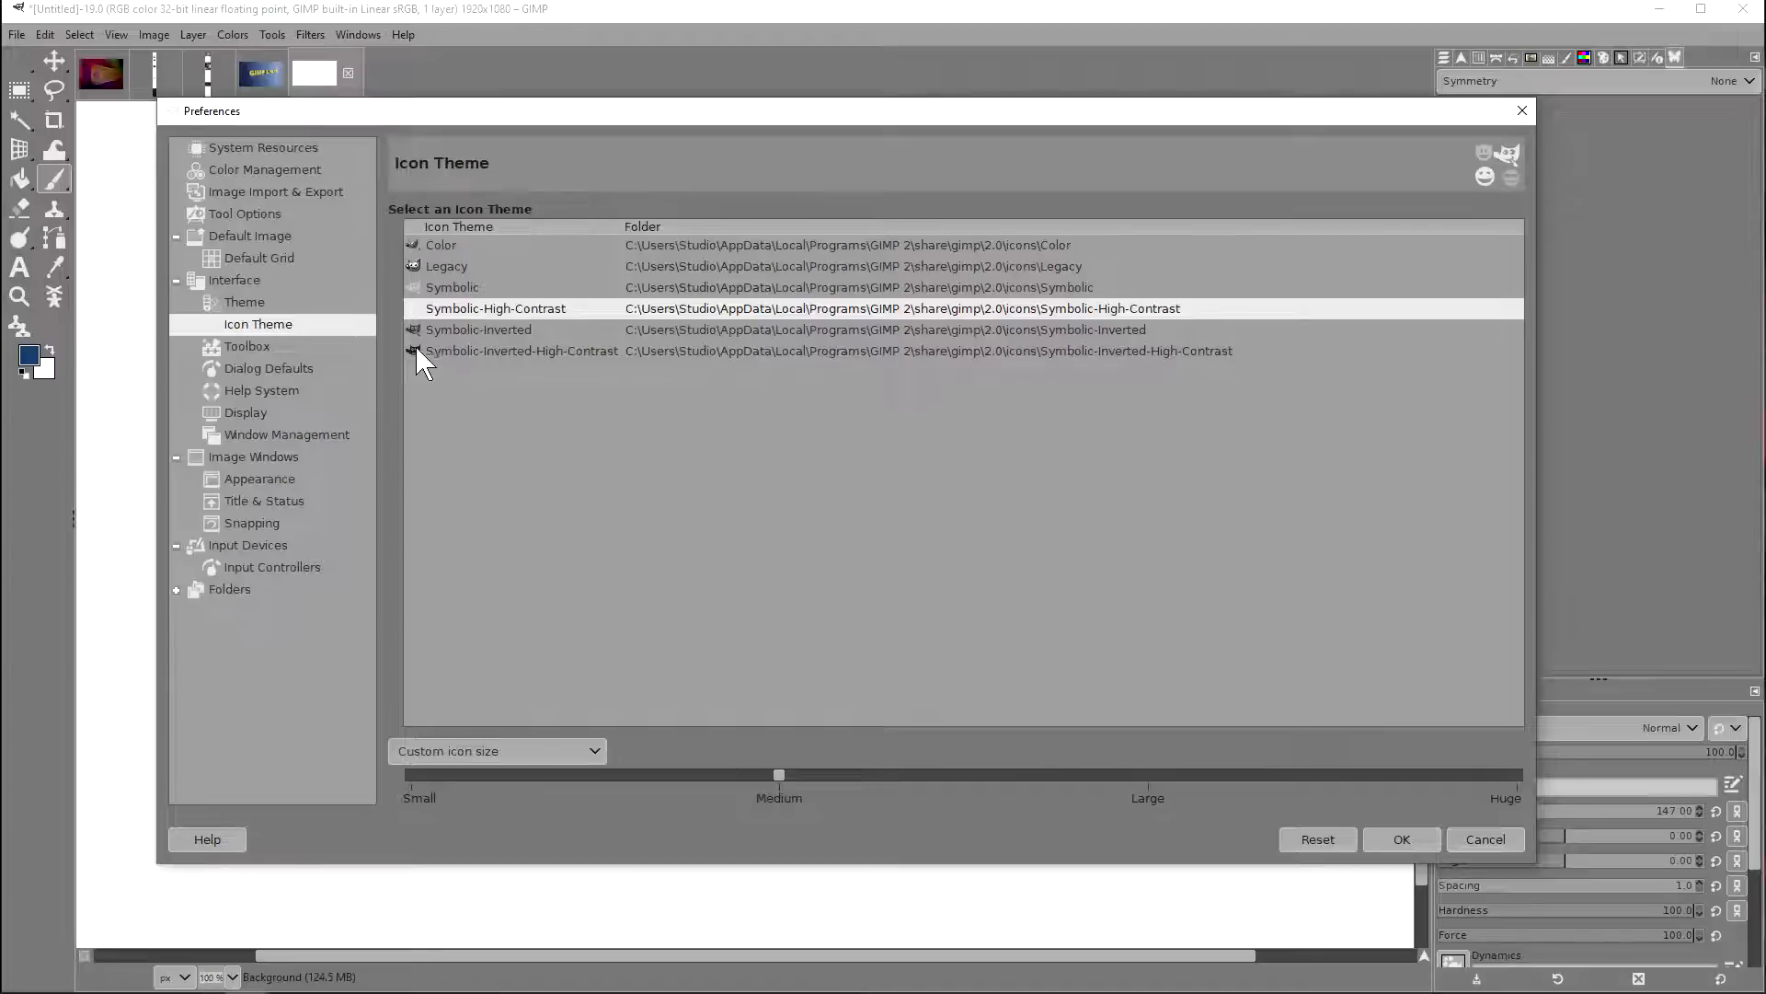
pyautogui.click(461, 352)
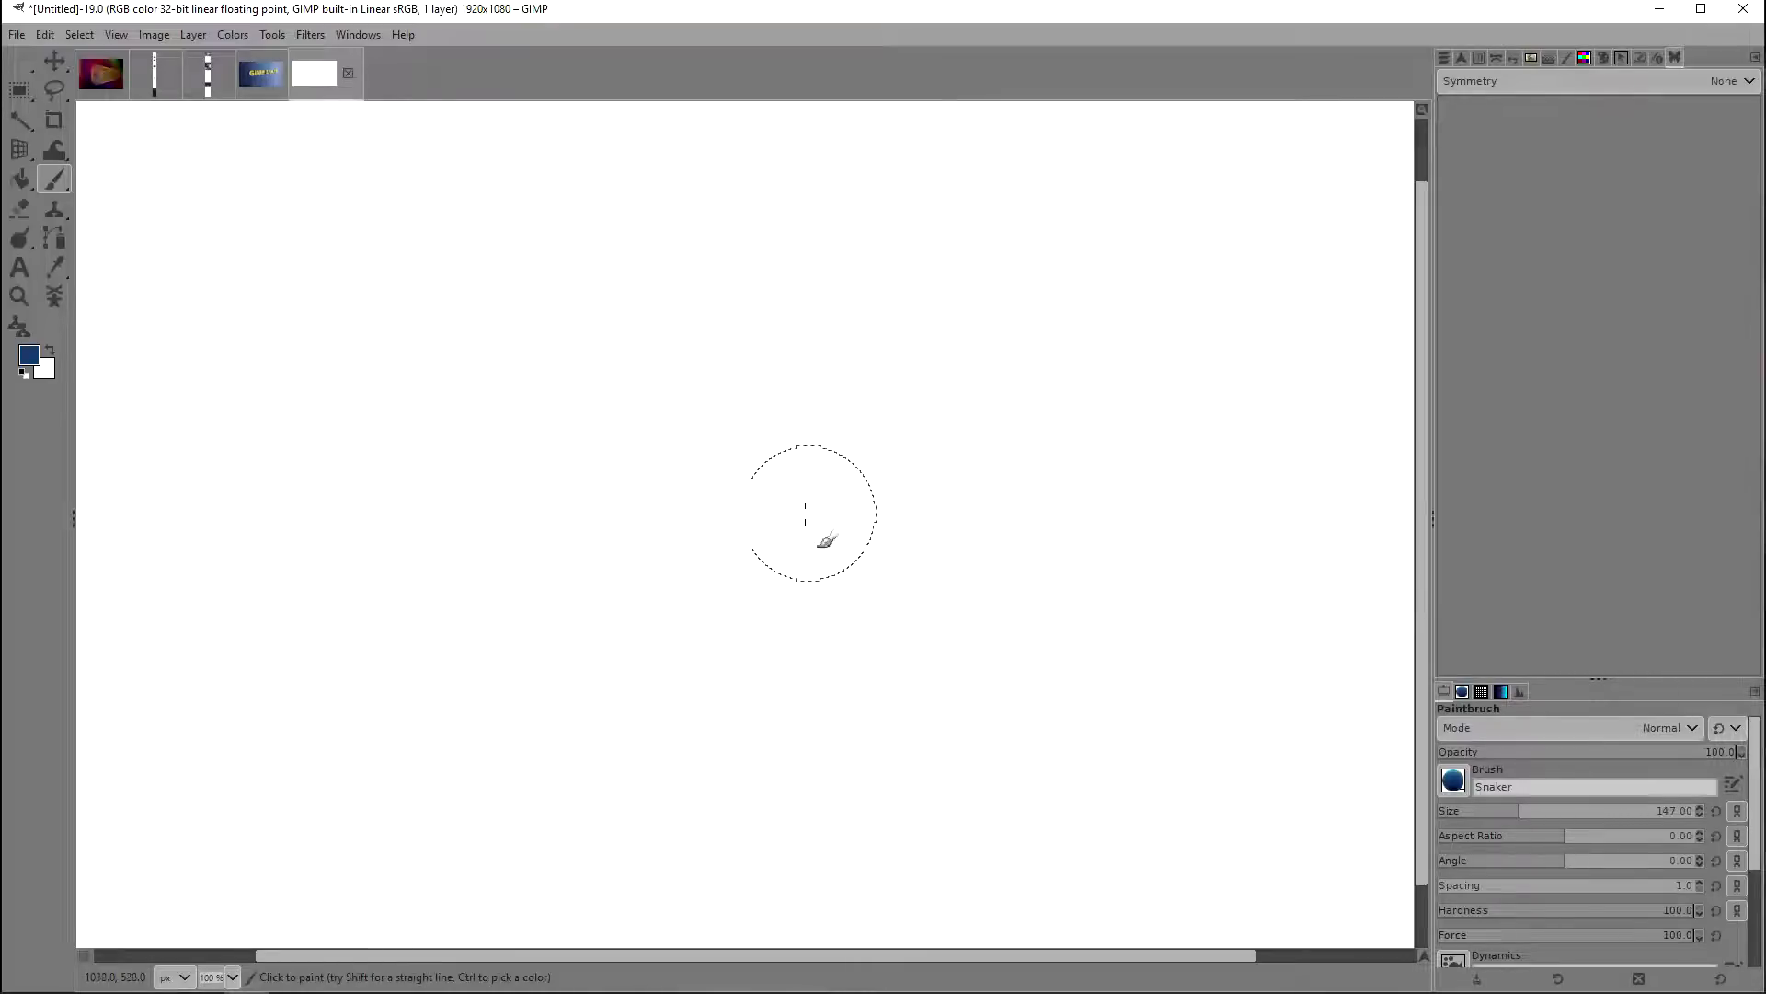
# Step: Go to the release notes image, view its "What's next" section and return to the release highlights at the beginning
pyautogui.click(162, 68)
pyautogui.moveTo(1258, 443)
pyautogui.mouseDown()
pyautogui.moveTo(978, 446)
pyautogui.moveTo(748, 366)
pyautogui.moveTo(709, 382)
pyautogui.mouseUp()
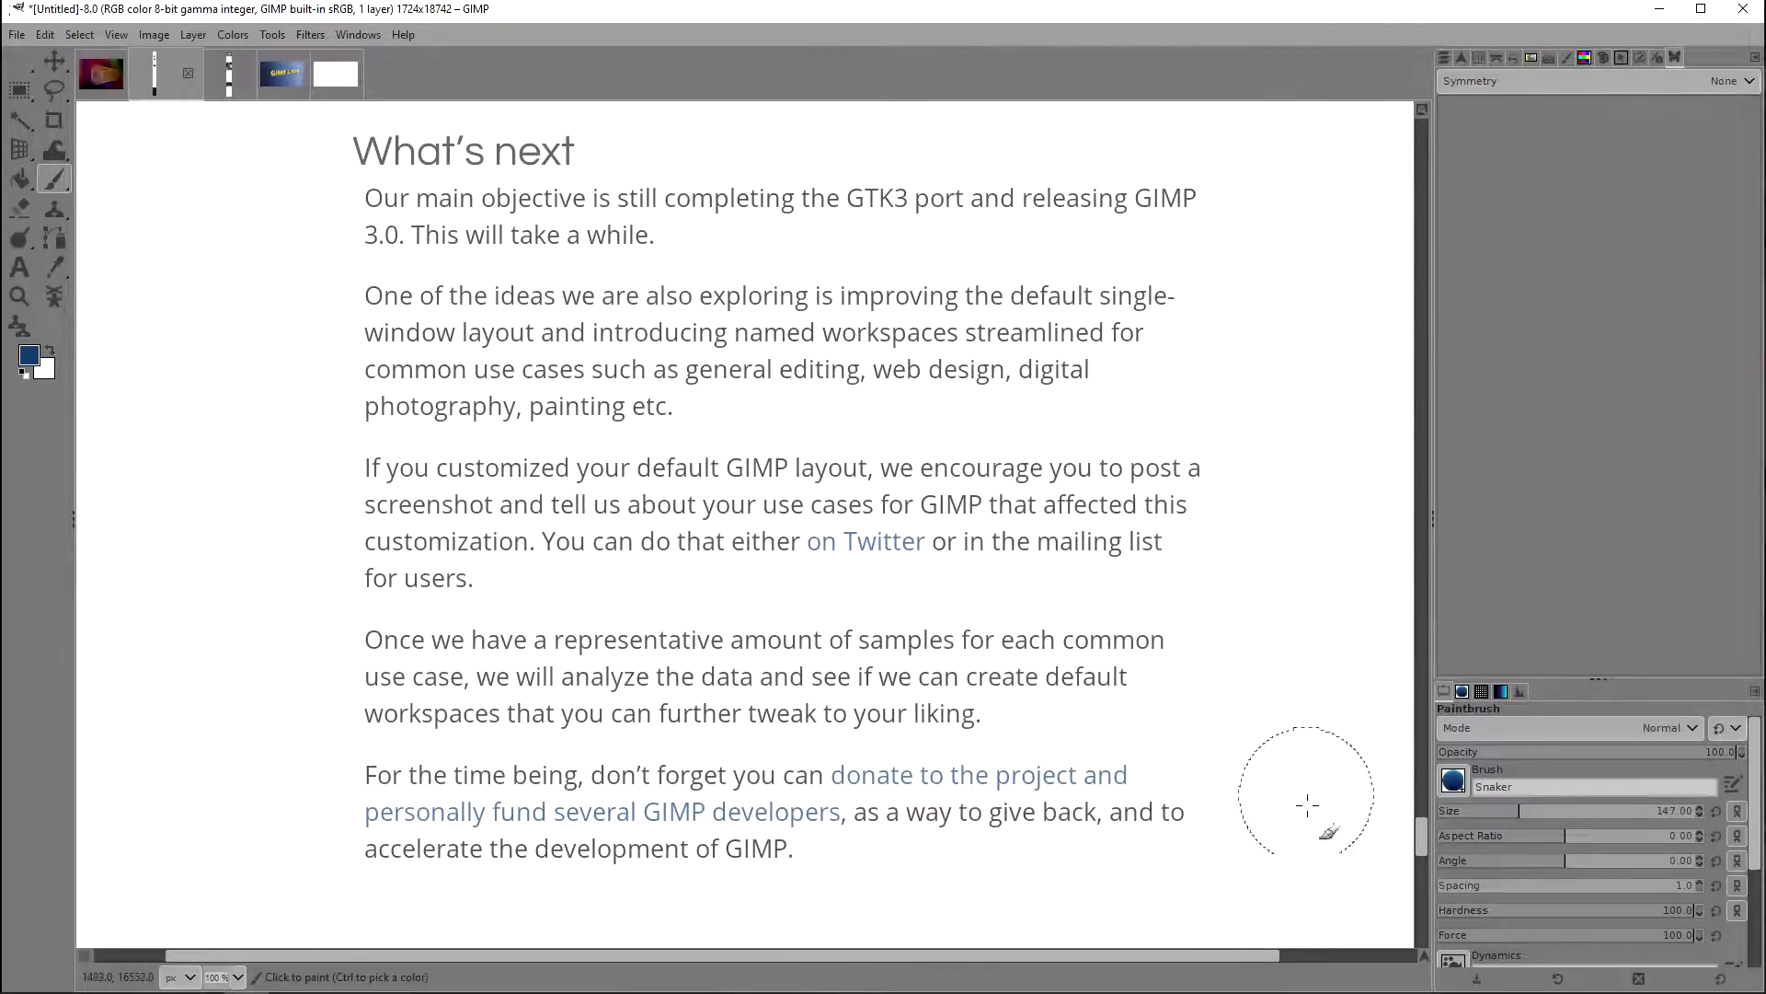
pyautogui.moveTo(1419, 836); pyautogui.dragTo(1450, 114)
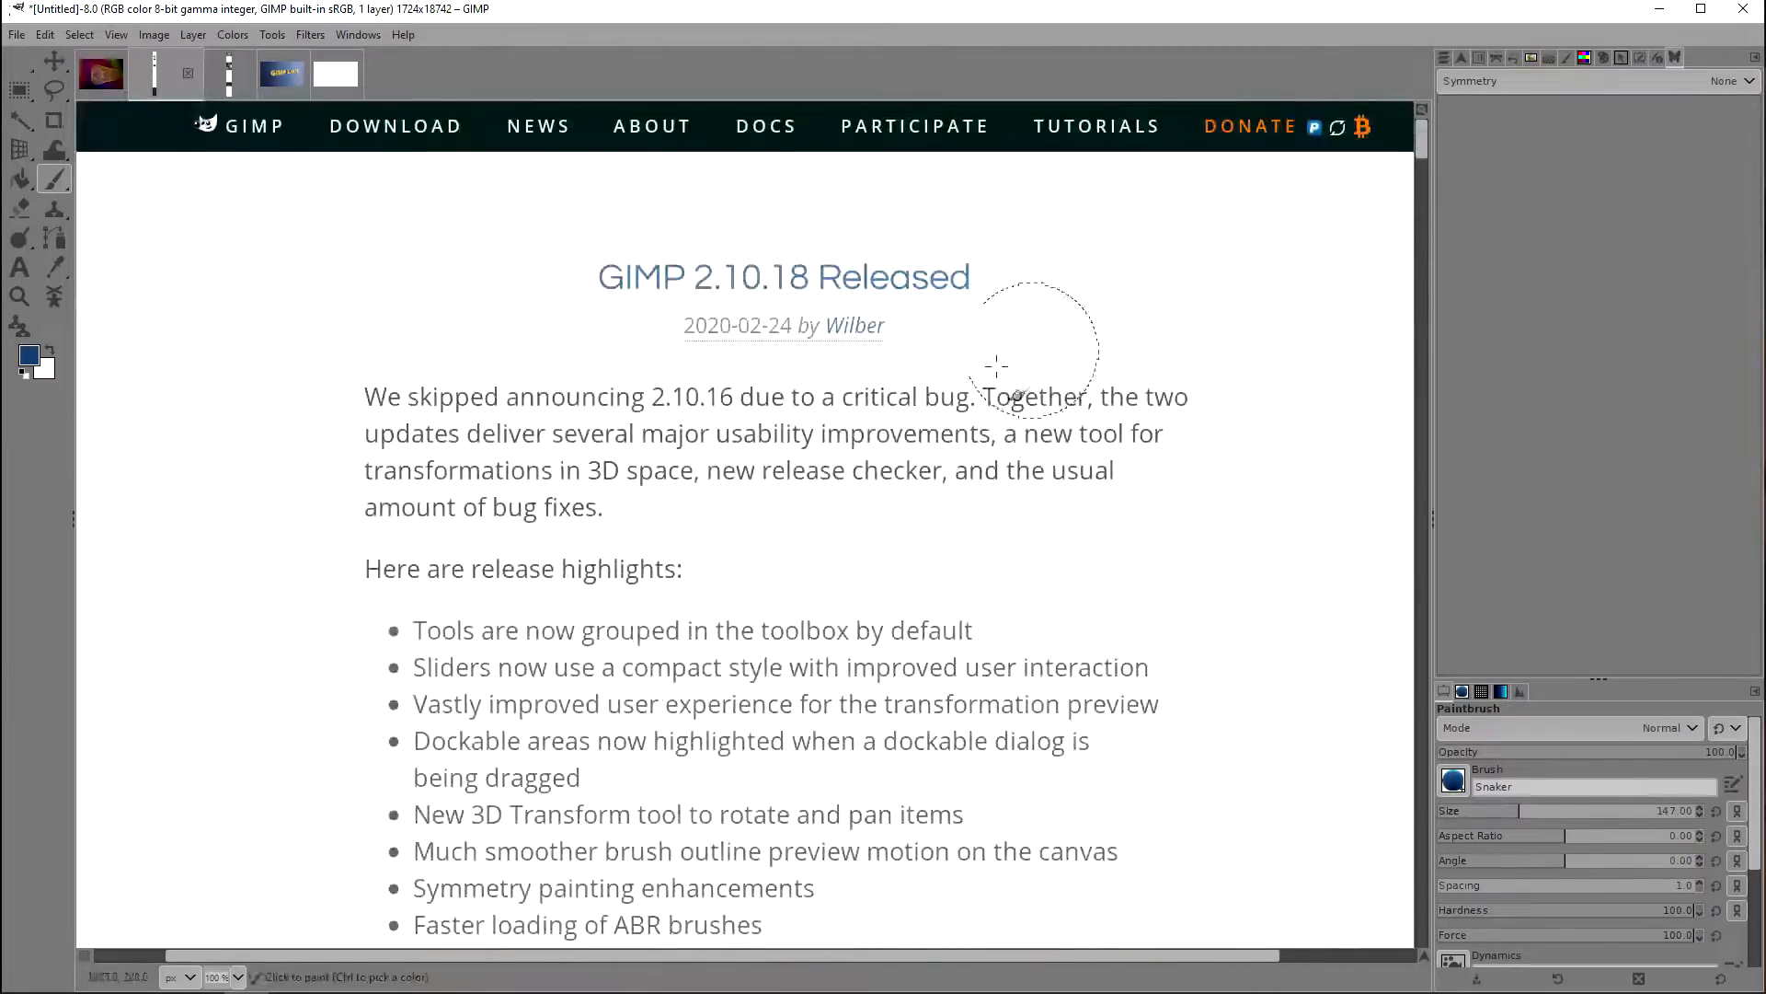